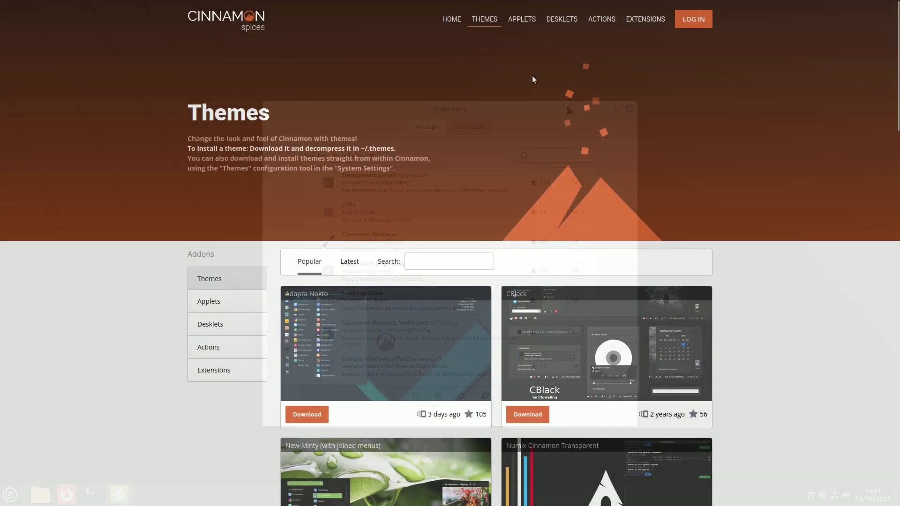
Scroll through the Cinnamon Spices Applets, Desklets and Extensions listings in turn
{"action": "scroll", "coordinate": [556, 118], "scroll_direction": "down", "scroll_amount": 2}
{"action": "scroll", "coordinate": [558, 119], "scroll_direction": "down", "scroll_amount": 4}
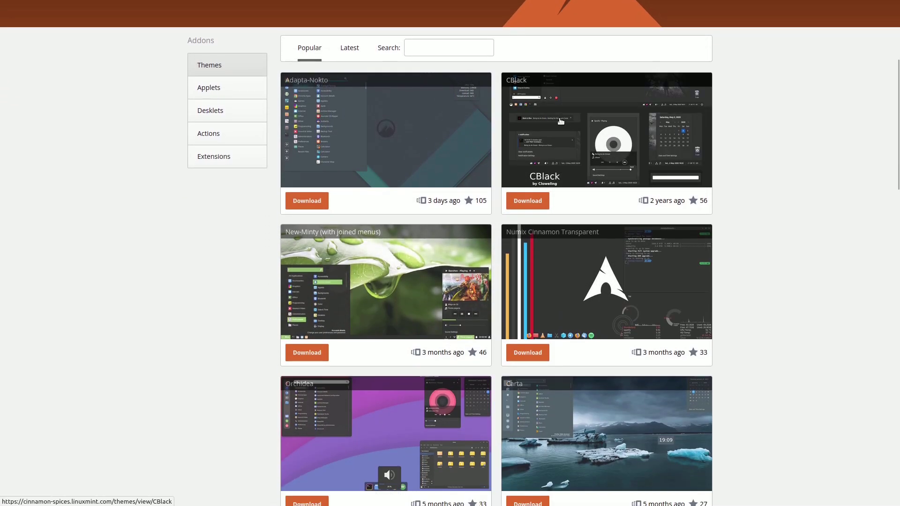
{"action": "left_click", "coordinate": [201, 89]}
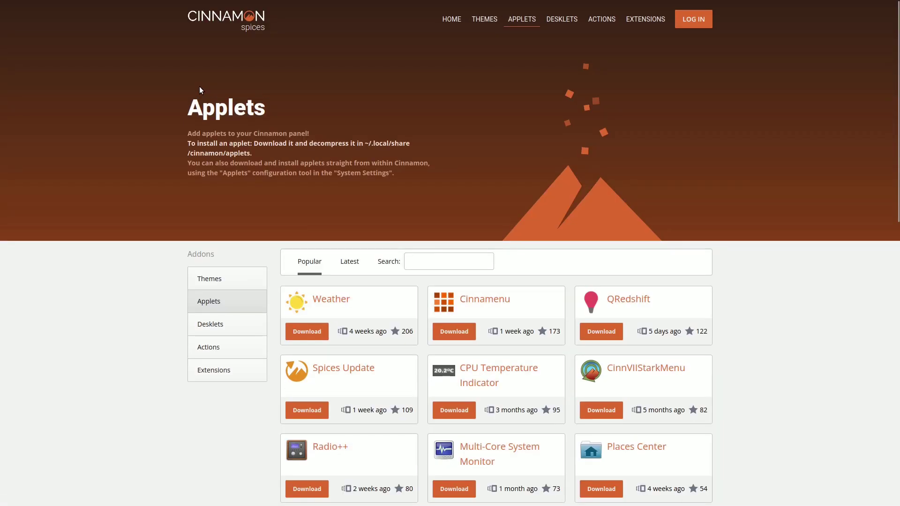
{"action": "scroll", "coordinate": [530, 203], "scroll_direction": "down", "scroll_amount": 5}
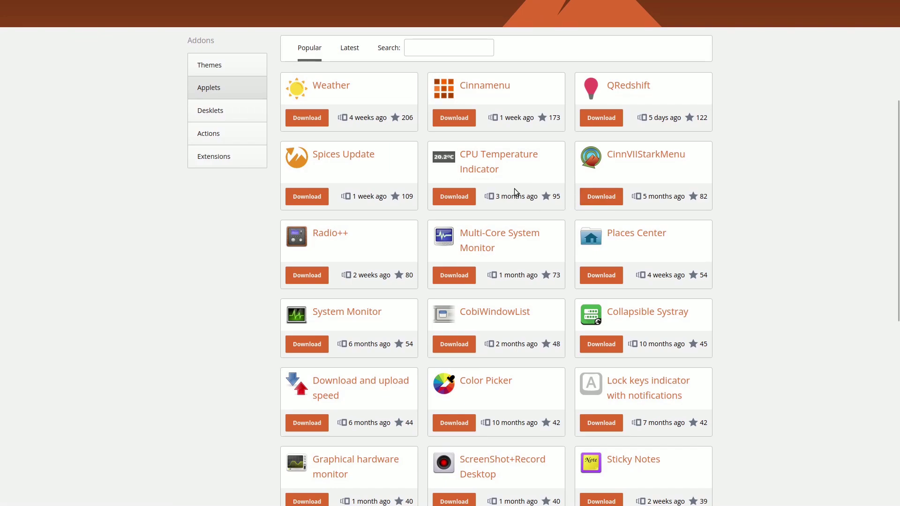
{"action": "left_click", "coordinate": [211, 111]}
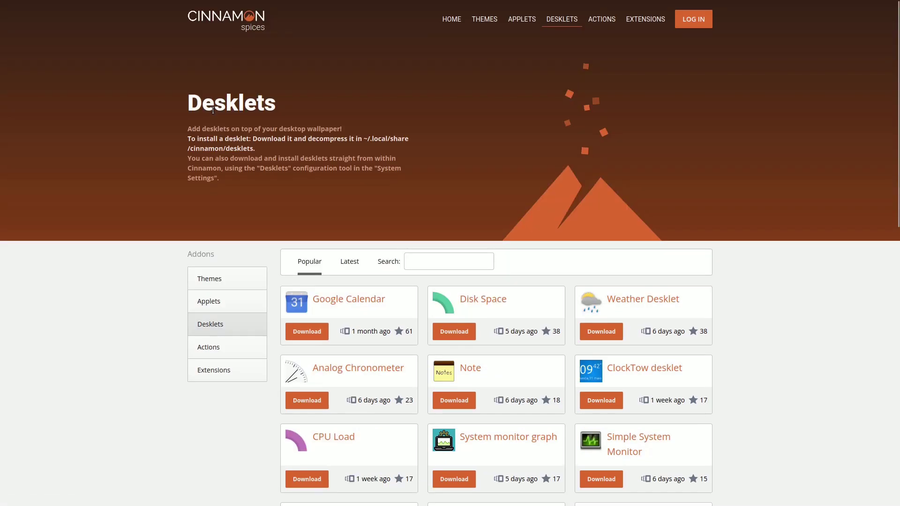
{"action": "scroll", "coordinate": [505, 160], "scroll_direction": "down", "scroll_amount": 5}
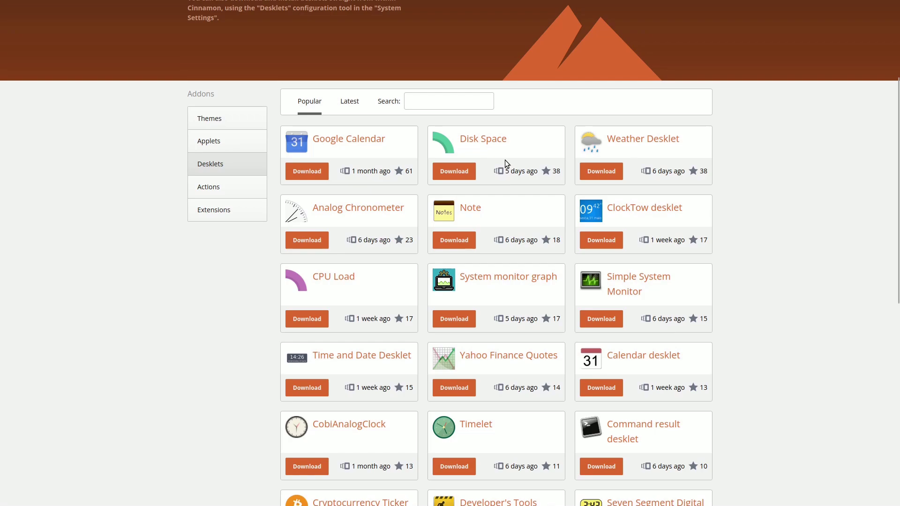
{"action": "scroll", "coordinate": [506, 163], "scroll_direction": "down", "scroll_amount": 1}
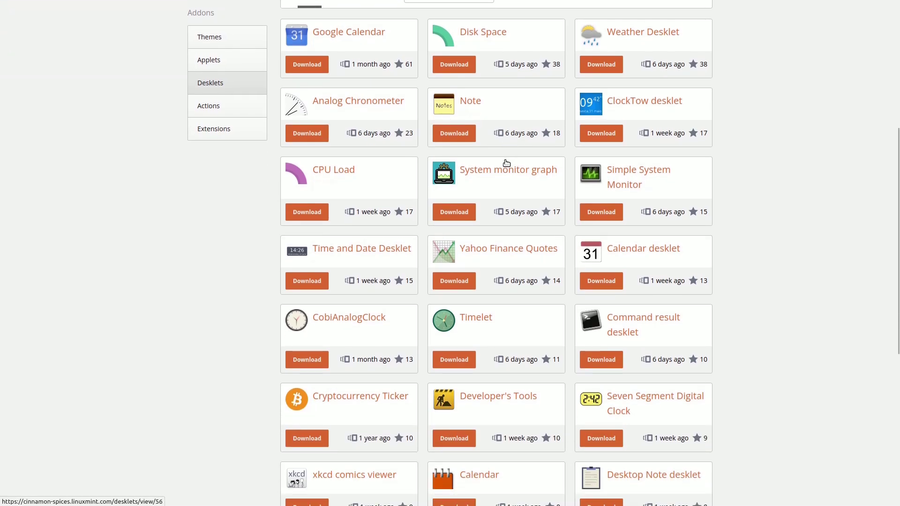
{"action": "left_click", "coordinate": [214, 129]}
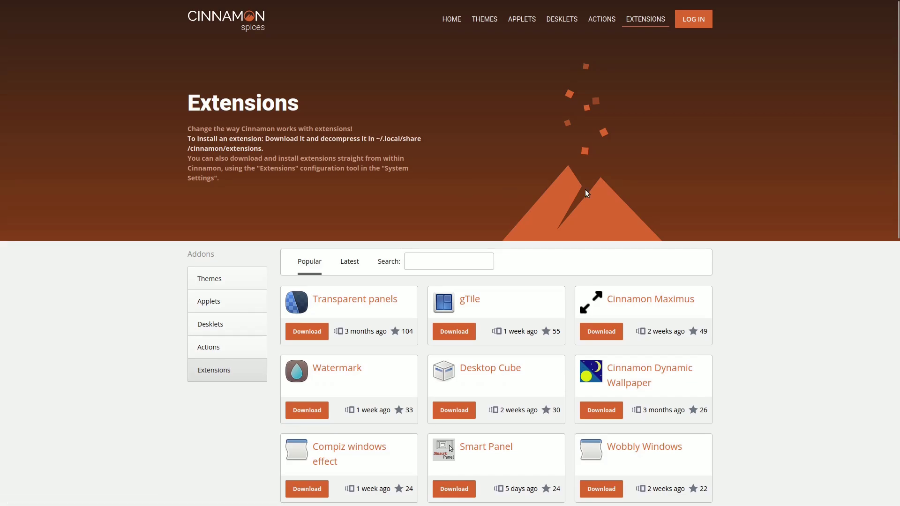
{"action": "scroll", "coordinate": [586, 191], "scroll_direction": "down", "scroll_amount": 1}
{"action": "scroll", "coordinate": [755, 200], "scroll_direction": "down", "scroll_amount": 4}
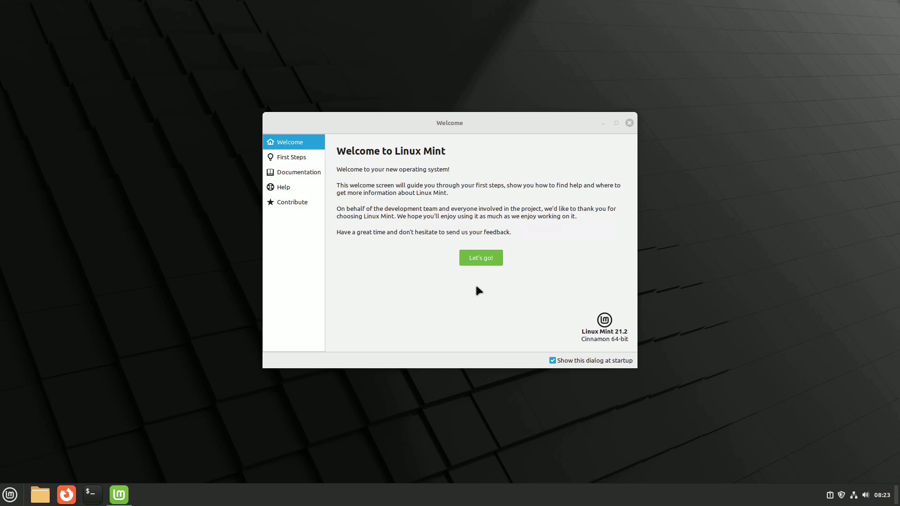
From Welcome's Desktop Colors, choose Dark mode with a teal accent and the Mint-X style
{"action": "left_click", "coordinate": [485, 259]}
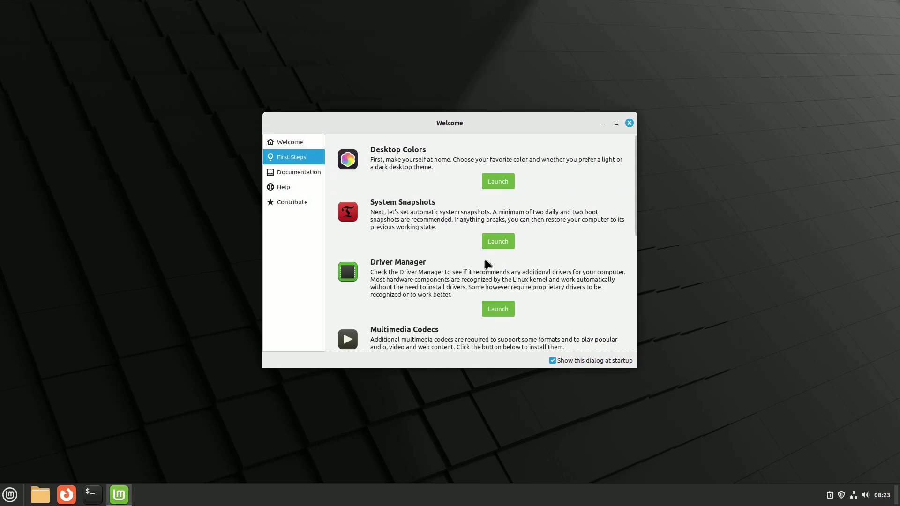
{"action": "left_click", "coordinate": [498, 181]}
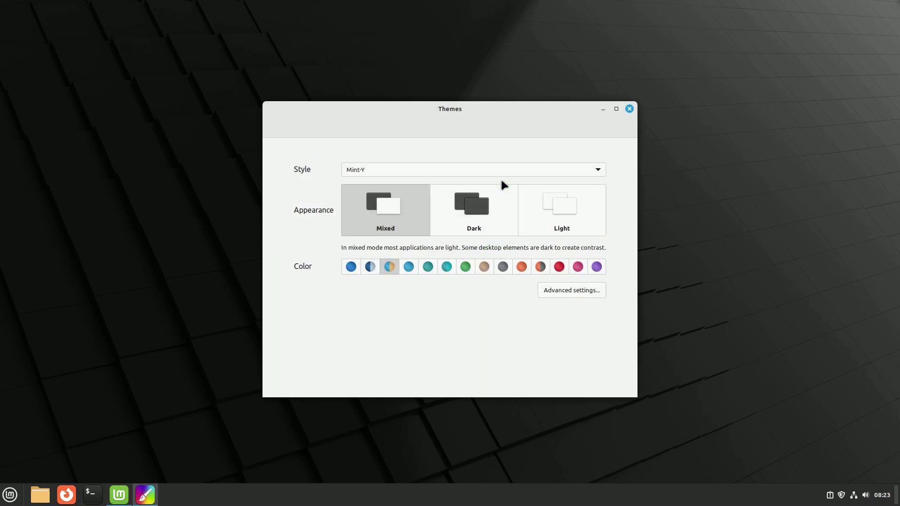
{"action": "left_click", "coordinate": [474, 215]}
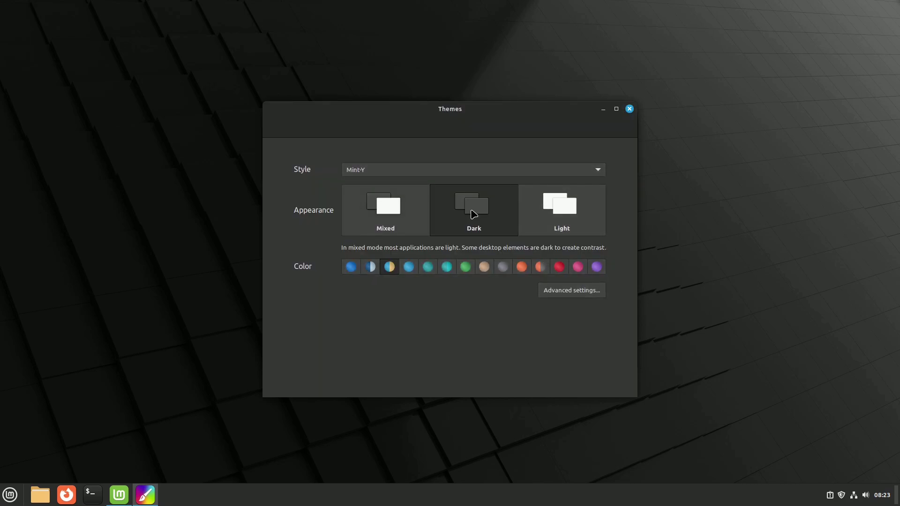
{"action": "left_click", "coordinate": [409, 267]}
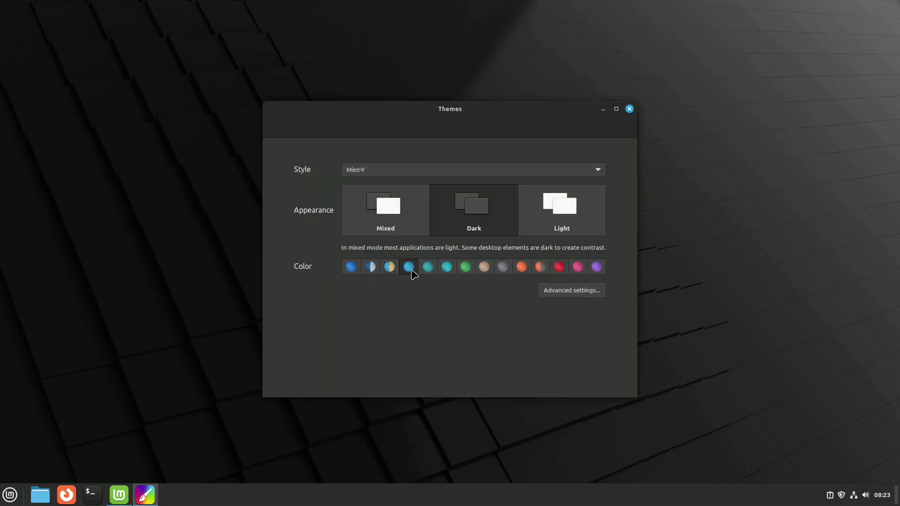
{"action": "left_click", "coordinate": [446, 268]}
{"action": "left_click", "coordinate": [482, 176]}
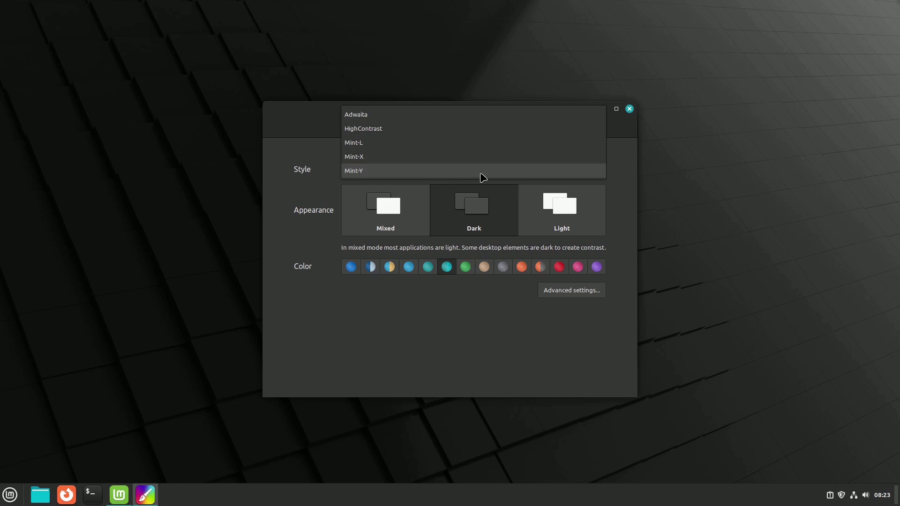
{"action": "left_click", "coordinate": [429, 157]}
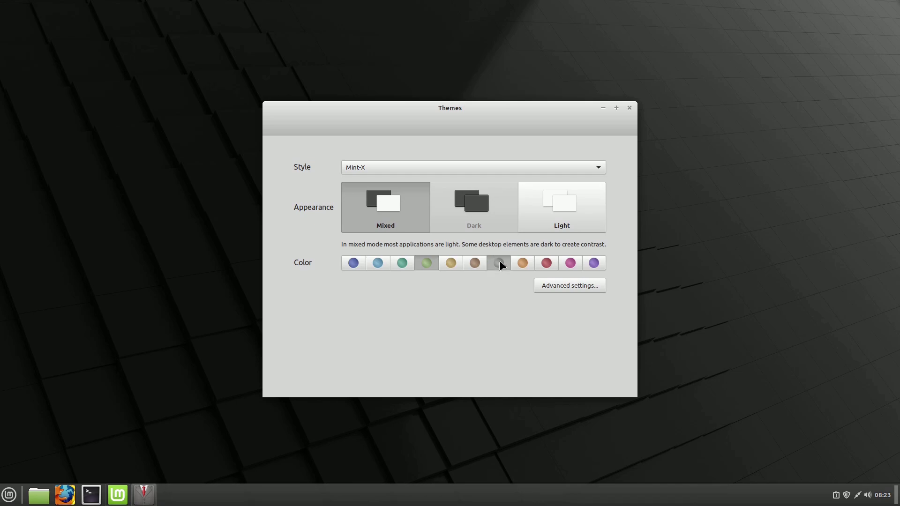
Open Themes and browse the pointer, application, icon and desktop theme choices
{"action": "left_click", "coordinate": [9, 495]}
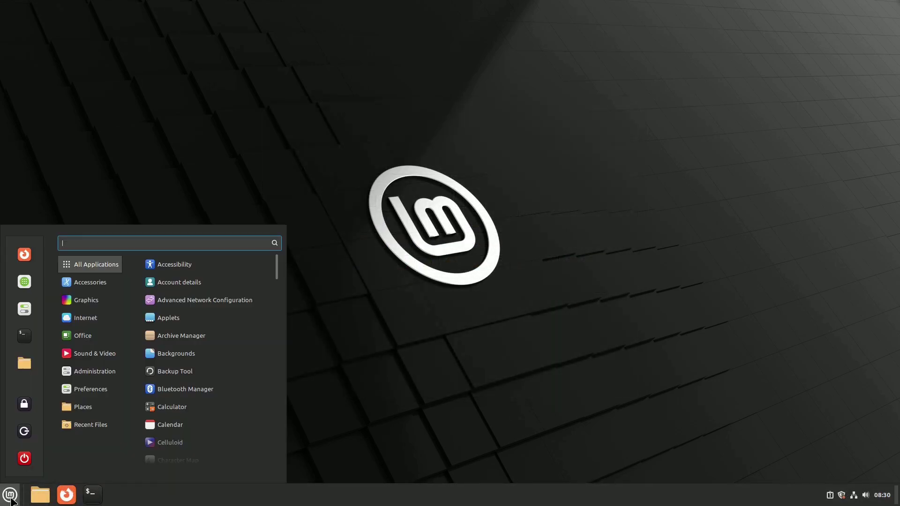
{"action": "type", "text": "th"}
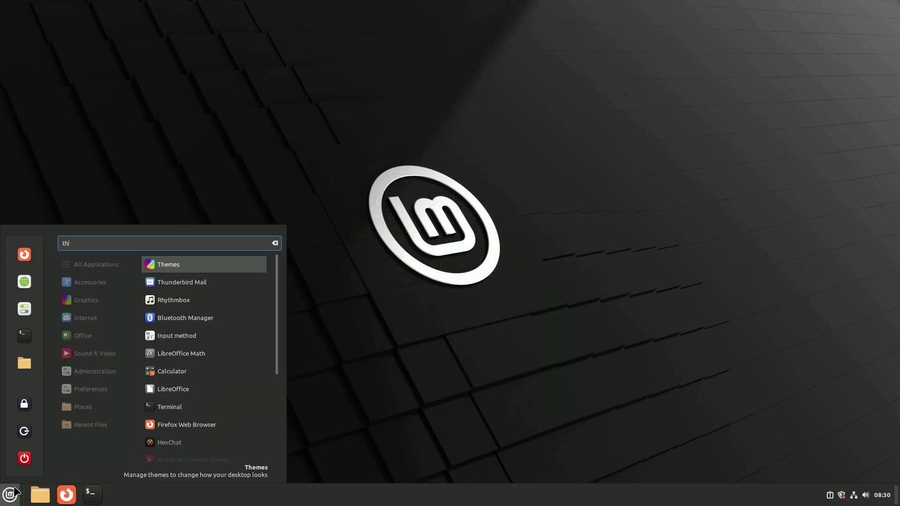
{"action": "left_click", "coordinate": [172, 266]}
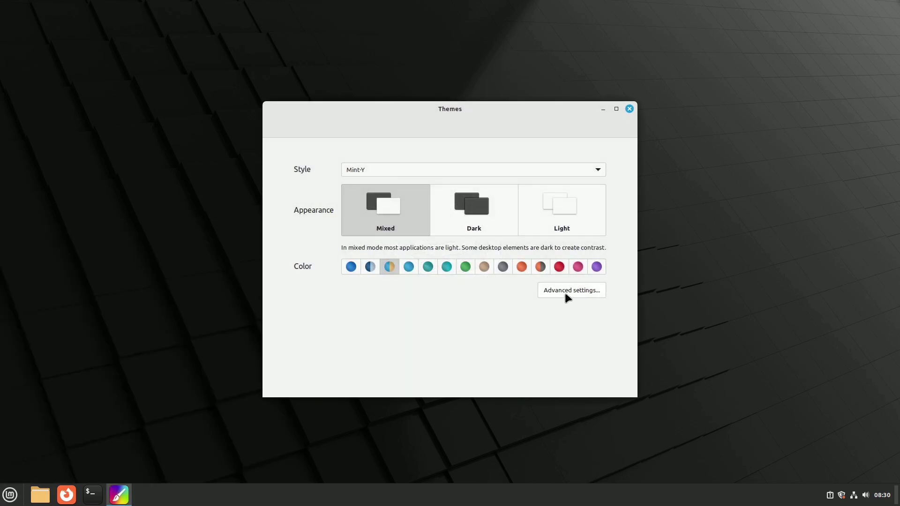
{"action": "left_click", "coordinate": [564, 293]}
{"action": "left_click", "coordinate": [539, 169]}
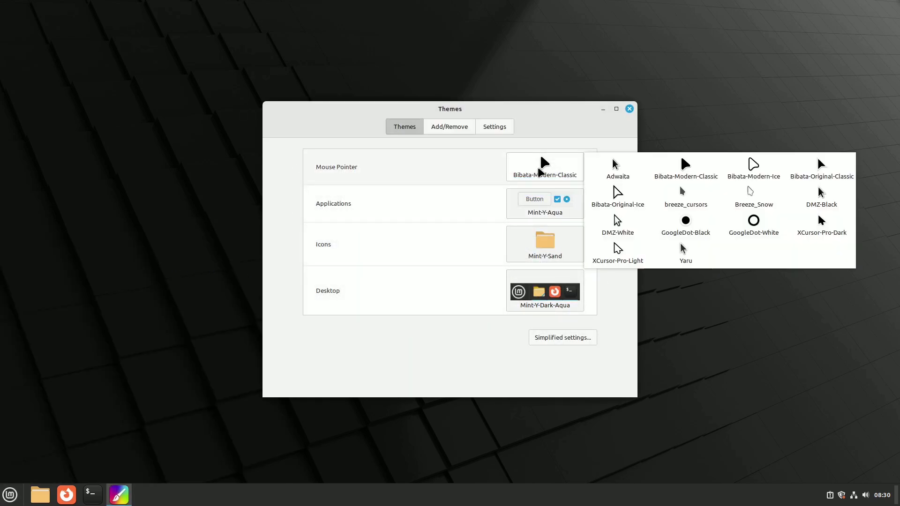
{"action": "left_click", "coordinate": [544, 201]}
{"action": "left_click", "coordinate": [546, 206]}
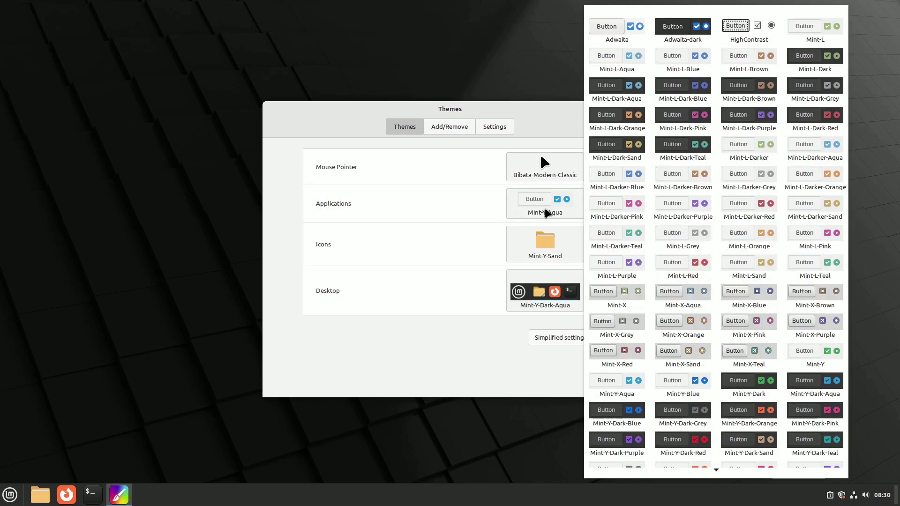
{"action": "left_click", "coordinate": [550, 248]}
{"action": "left_click", "coordinate": [549, 248]}
{"action": "left_click", "coordinate": [548, 292]}
{"action": "left_click", "coordinate": [548, 292]}
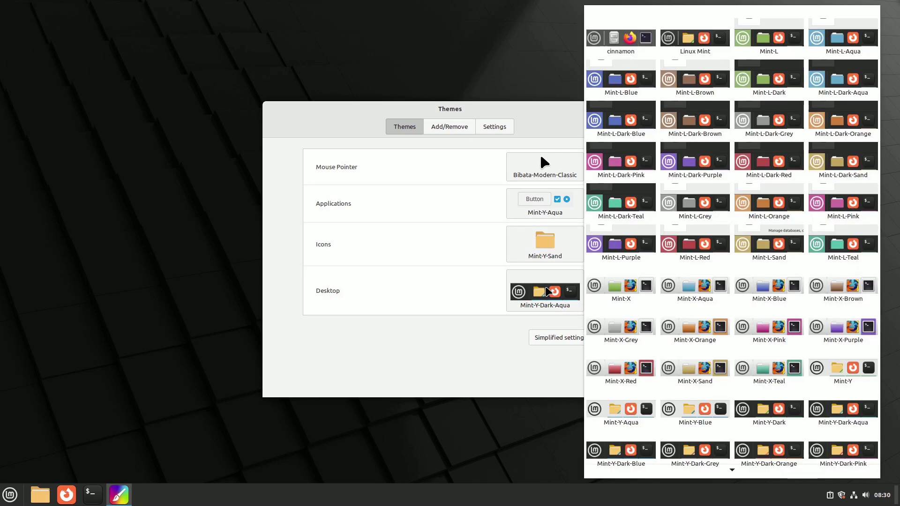
{"action": "left_click", "coordinate": [451, 144]}
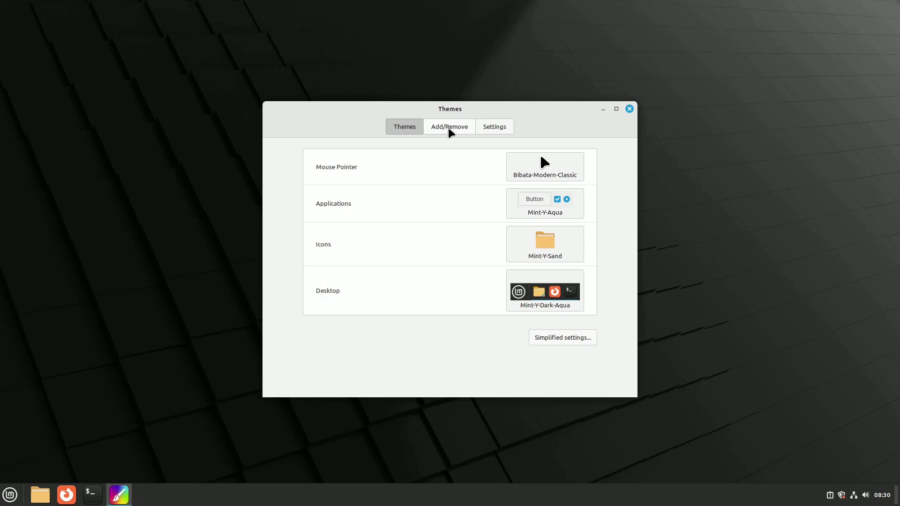
Install Adapta-Nokto under Add/Remove, then view it among the desktop themes
{"action": "left_click", "coordinate": [449, 131]}
{"action": "left_click", "coordinate": [595, 187]}
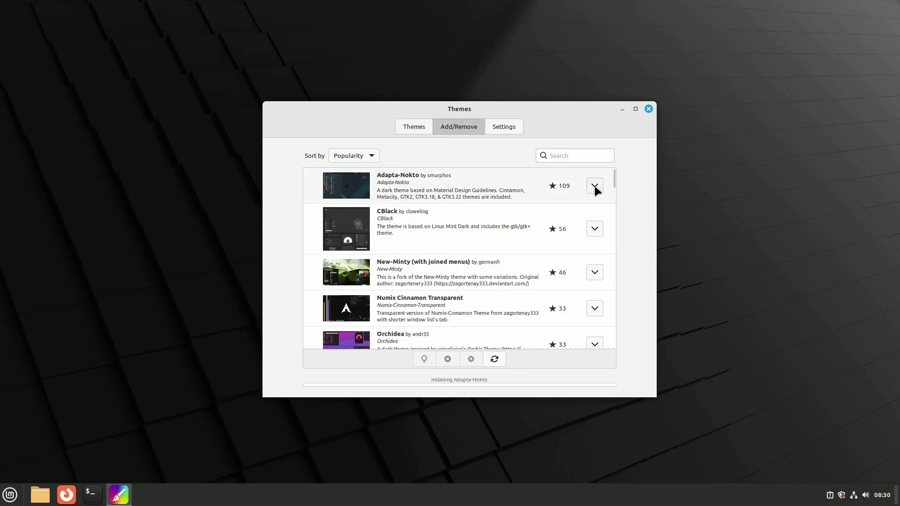
{"action": "left_click", "coordinate": [501, 128]}
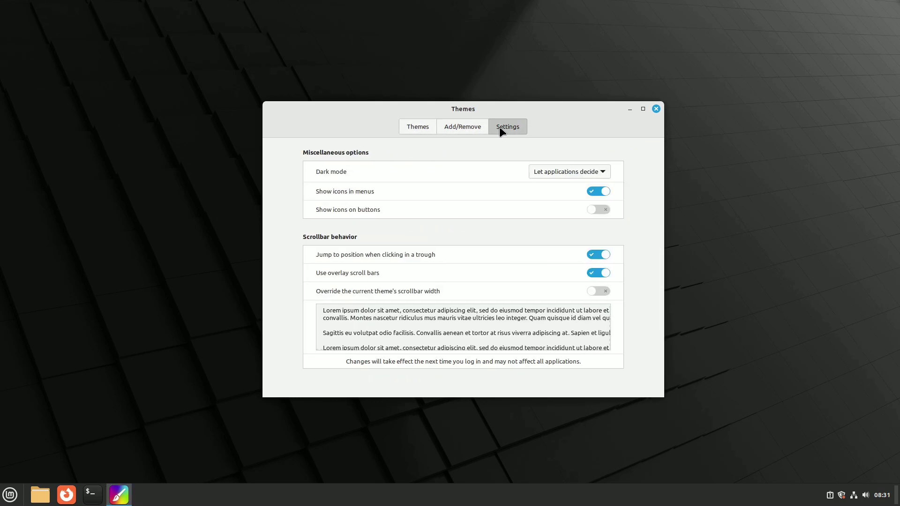
{"action": "left_click", "coordinate": [424, 128]}
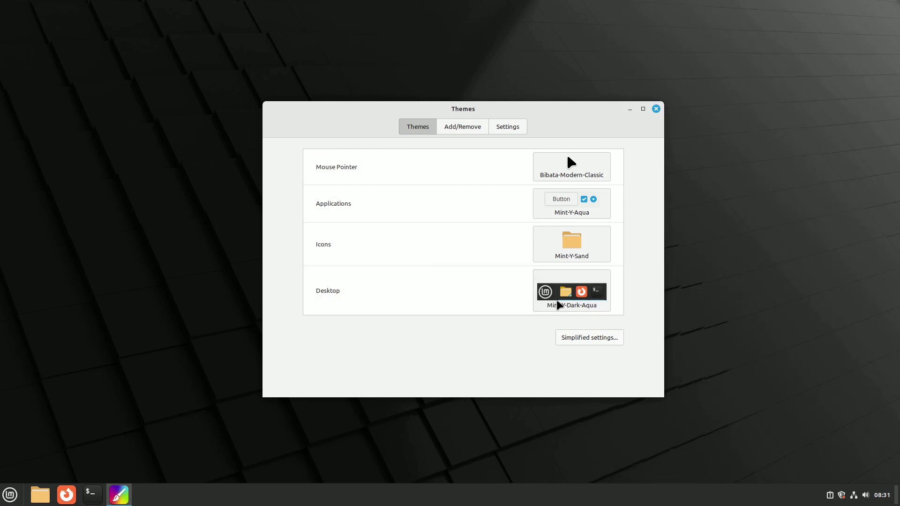
{"action": "left_click", "coordinate": [560, 305]}
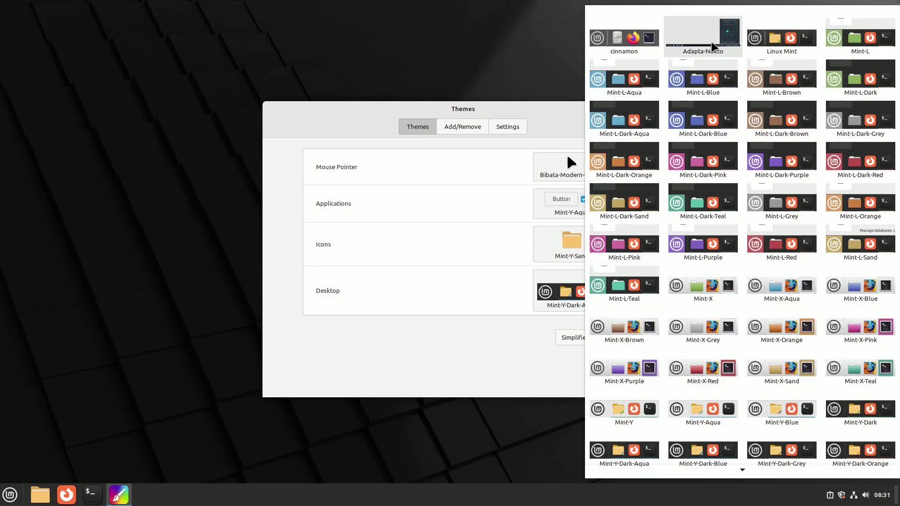
{"action": "left_click", "coordinate": [713, 46]}
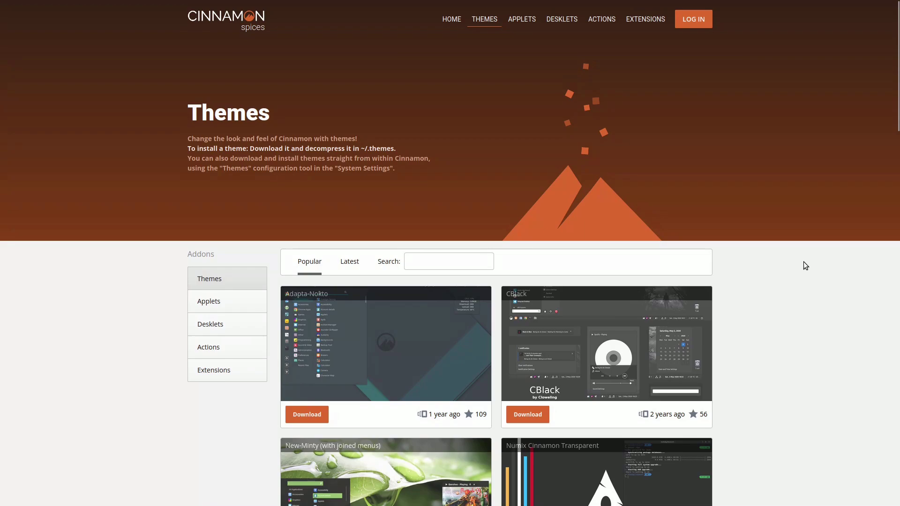
{"action": "scroll", "coordinate": [805, 266], "scroll_direction": "down", "scroll_amount": 1}
{"action": "scroll", "coordinate": [804, 262], "scroll_direction": "down", "scroll_amount": 4}
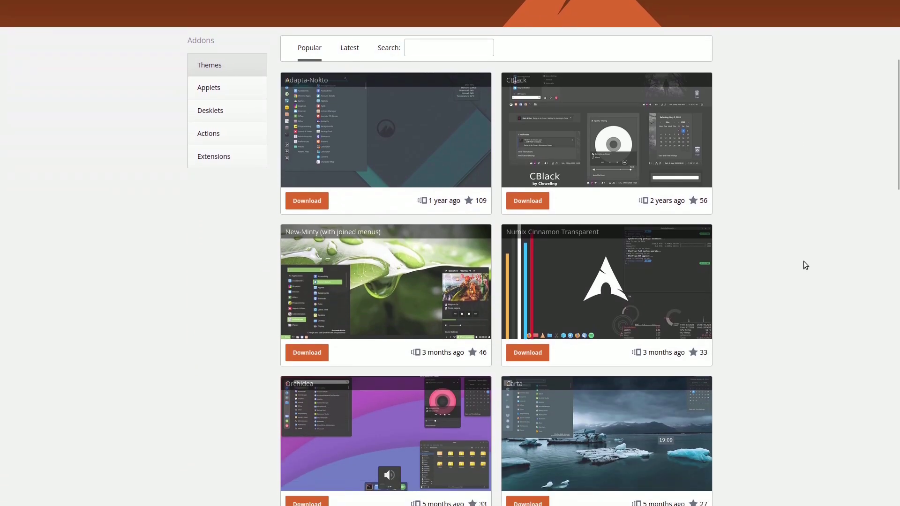
{"action": "scroll", "coordinate": [804, 262], "scroll_direction": "down", "scroll_amount": 3}
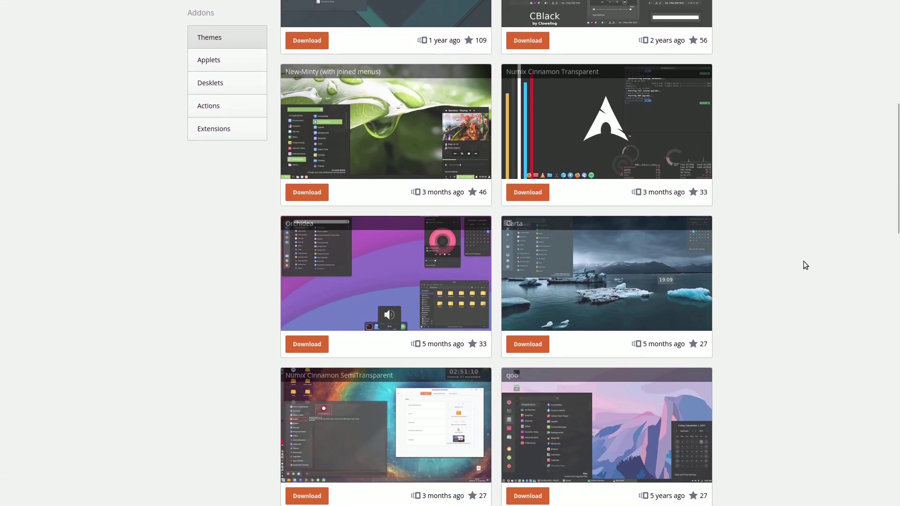
{"action": "scroll", "coordinate": [803, 262], "scroll_direction": "down", "scroll_amount": 4}
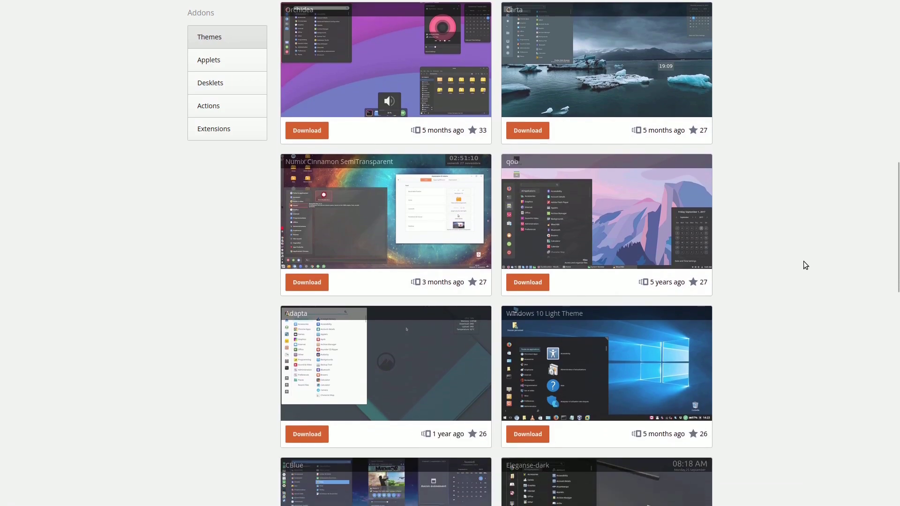
{"action": "scroll", "coordinate": [803, 261], "scroll_direction": "down", "scroll_amount": 3}
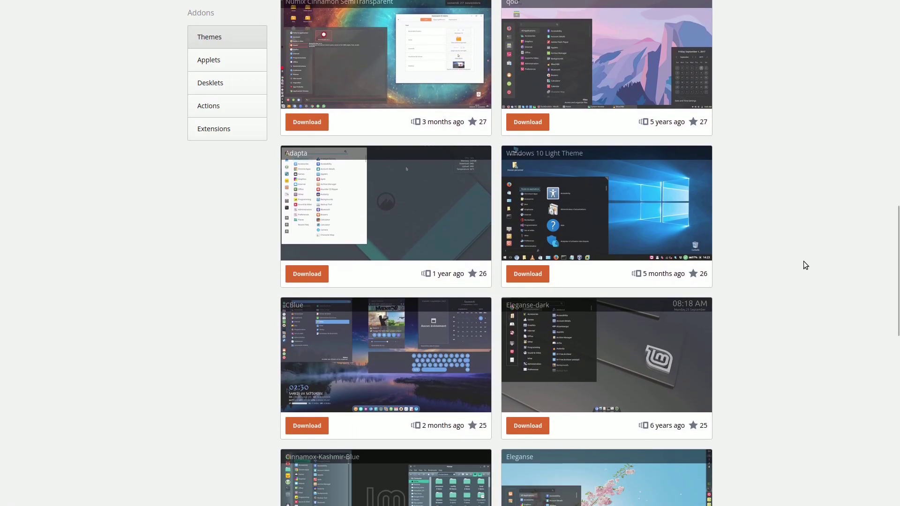
{"action": "scroll", "coordinate": [804, 261], "scroll_direction": "down", "scroll_amount": 3}
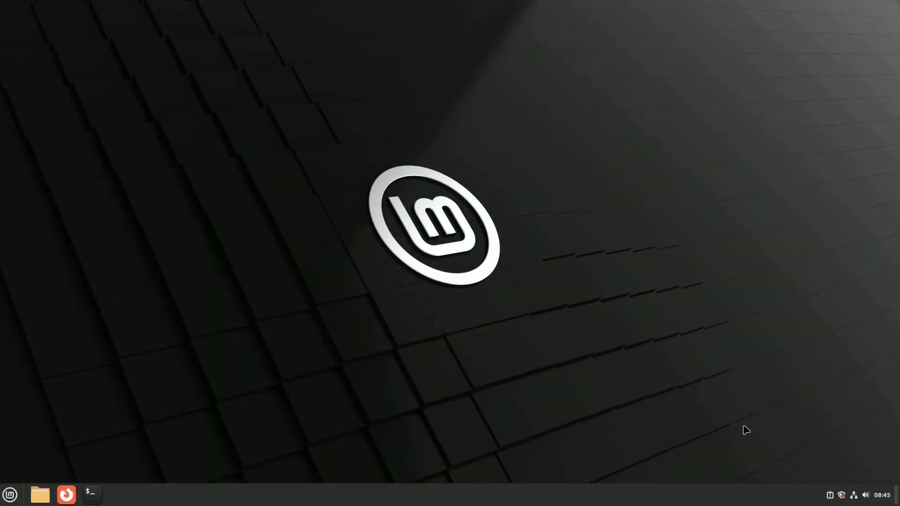
{"action": "left_click", "coordinate": [881, 497]}
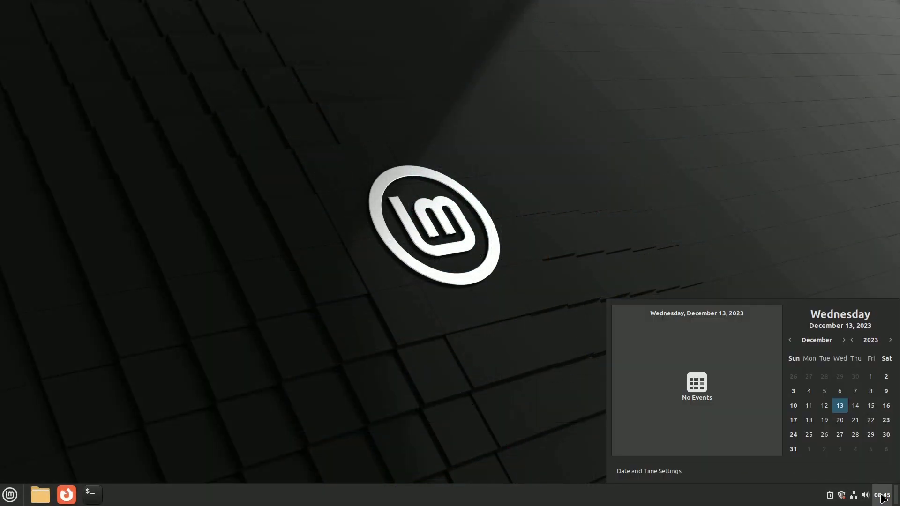
{"action": "left_click", "coordinate": [882, 496]}
{"action": "left_click", "coordinate": [866, 497]}
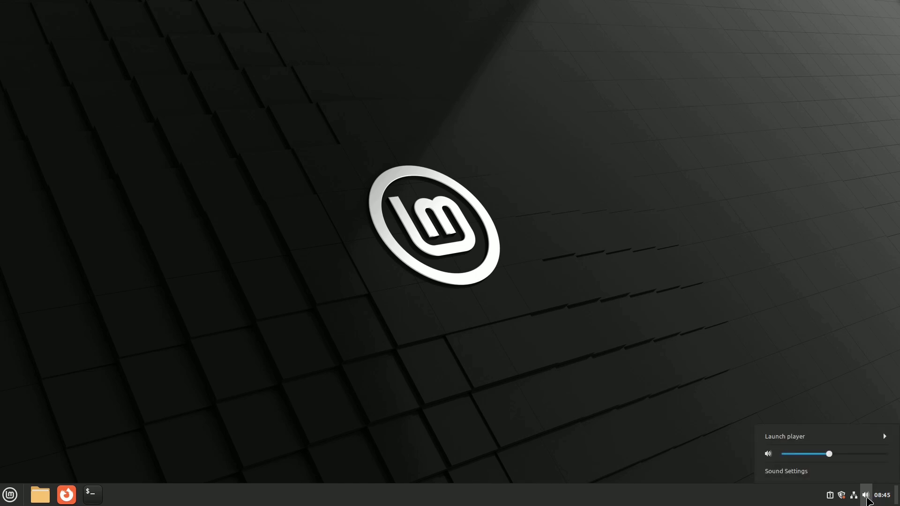
{"action": "left_click", "coordinate": [867, 498]}
{"action": "left_click", "coordinate": [854, 497]}
{"action": "left_click", "coordinate": [854, 499]}
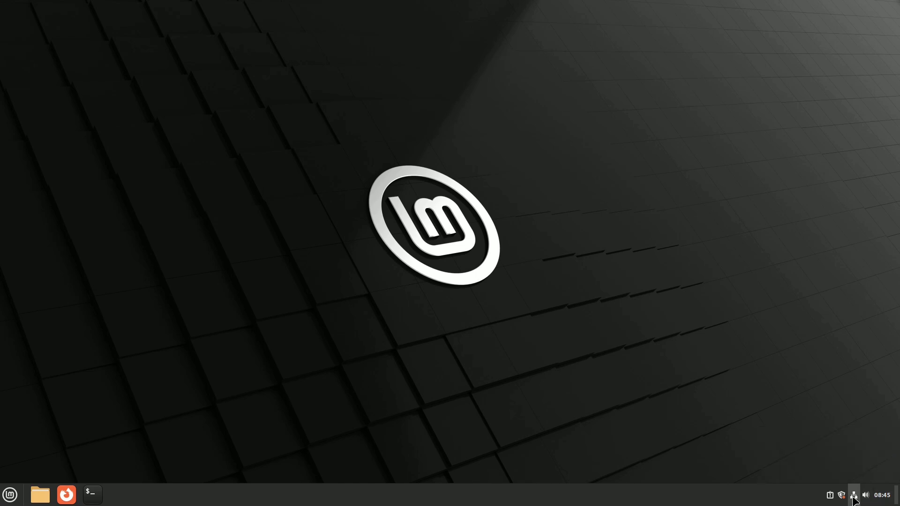
{"action": "left_click", "coordinate": [843, 498]}
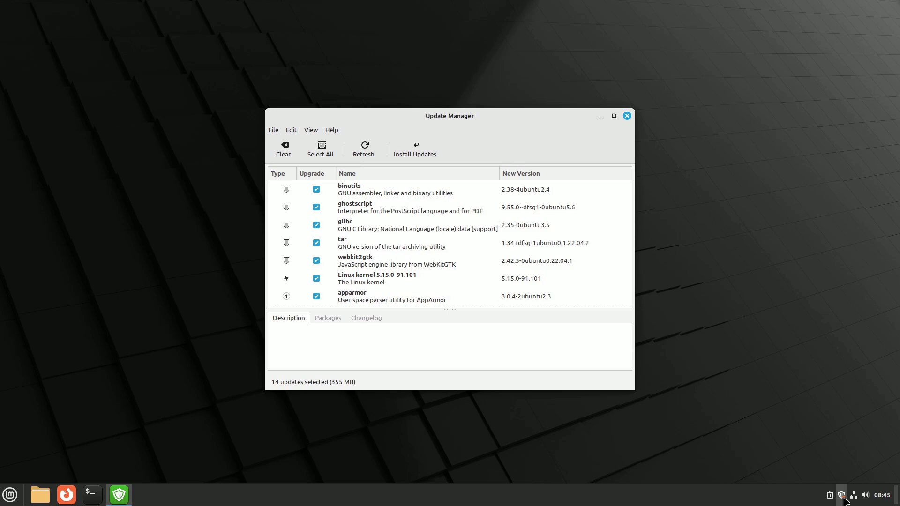
{"action": "left_click", "coordinate": [627, 116]}
{"action": "left_click", "coordinate": [830, 495]}
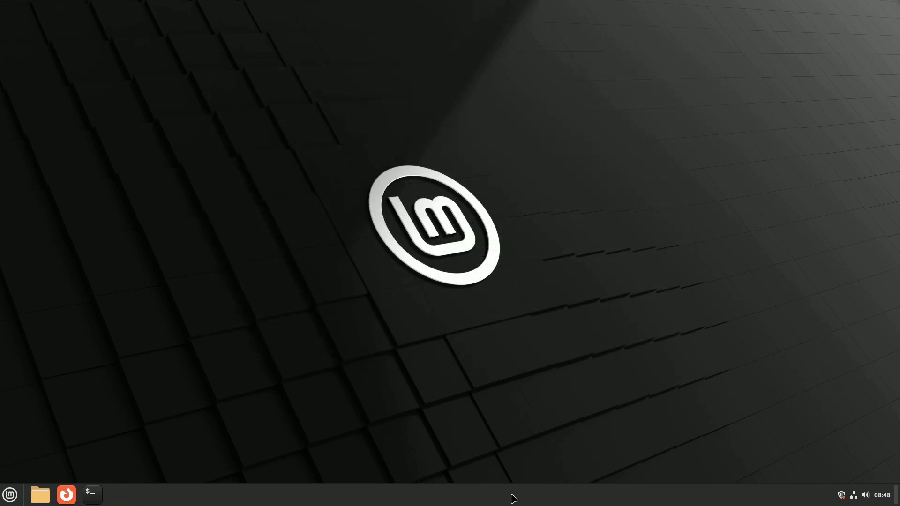
Open the panel's Applets manager and add the Weather applet to the panel
{"action": "right_click", "coordinate": [514, 498]}
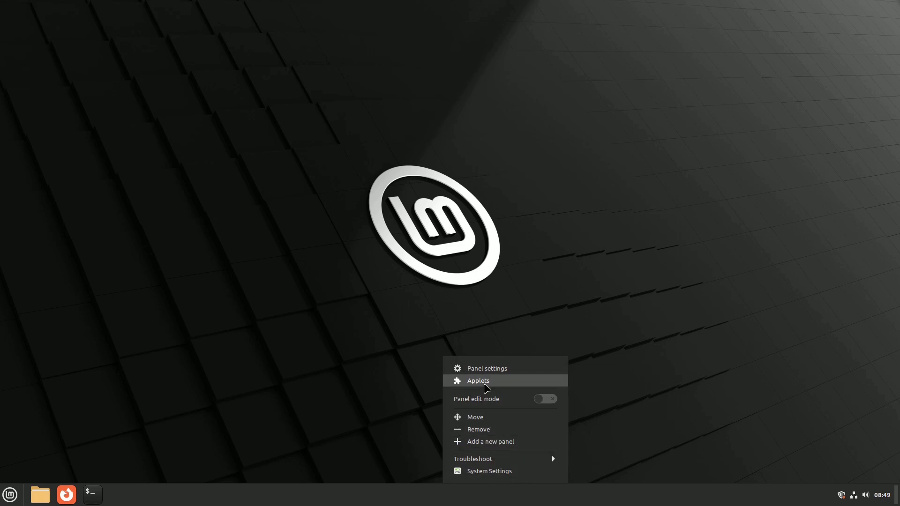
{"action": "left_click", "coordinate": [478, 381]}
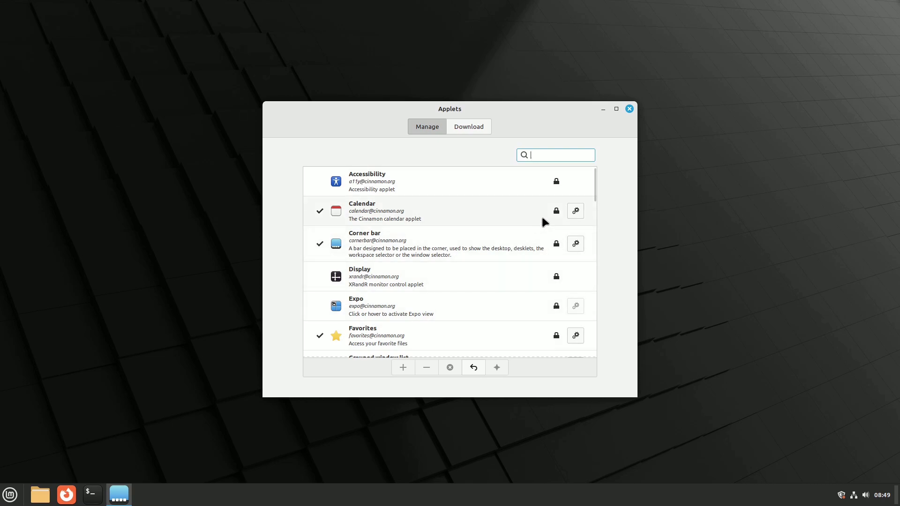
{"action": "left_click", "coordinate": [578, 212]}
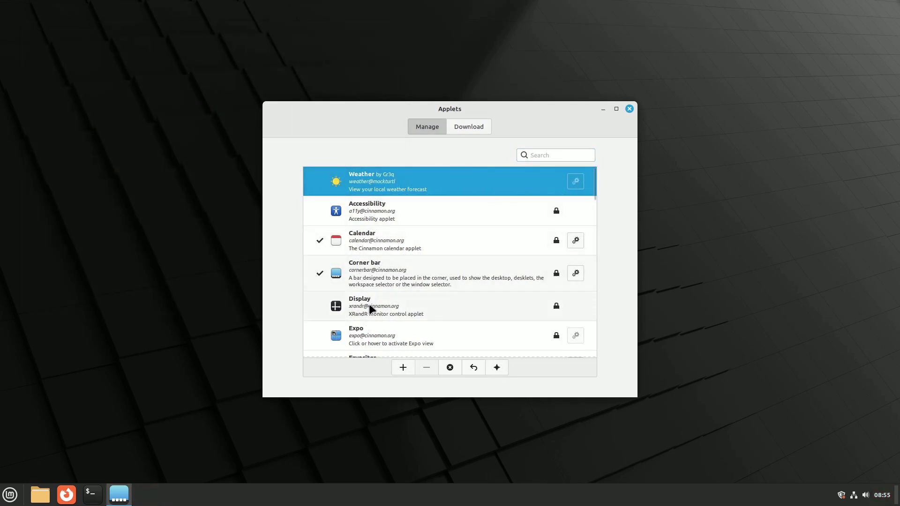
{"action": "left_click", "coordinate": [402, 368]}
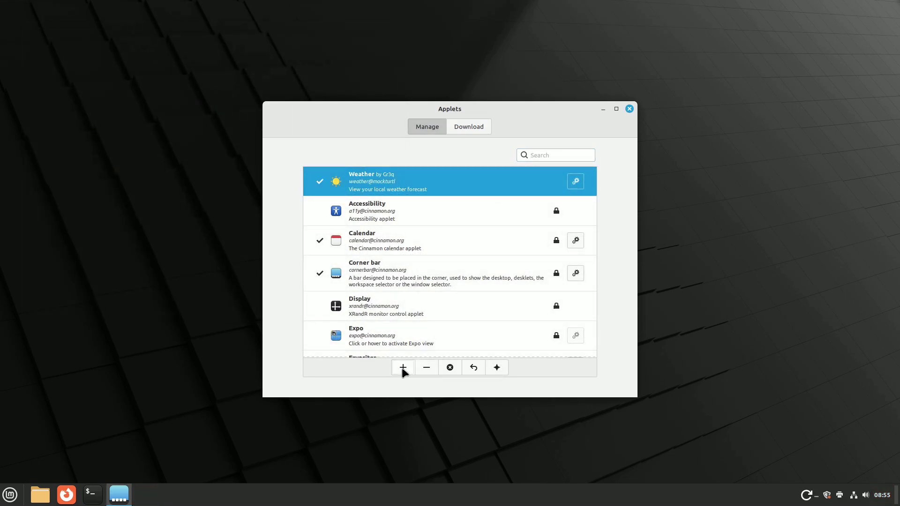
Remove Weather from the panel and install Cinnamenu from the Download tab
{"action": "left_click", "coordinate": [427, 369]}
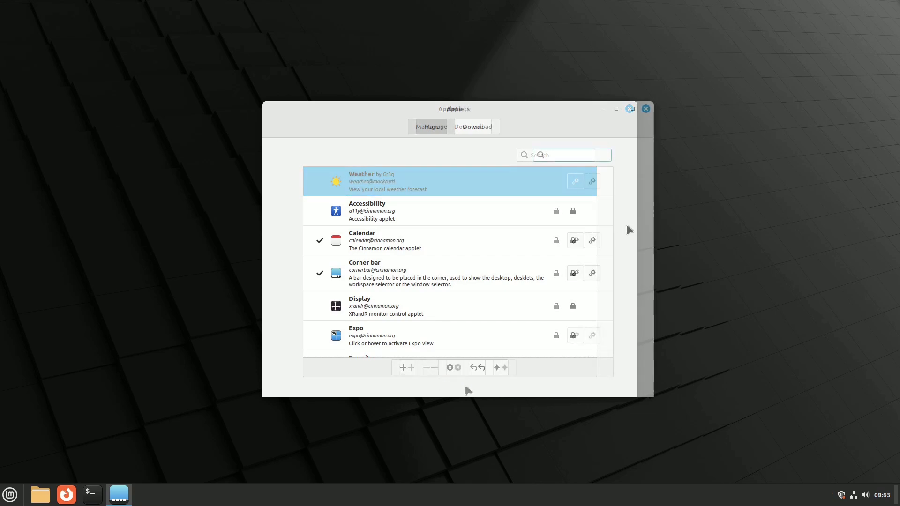
{"action": "left_click", "coordinate": [480, 127]}
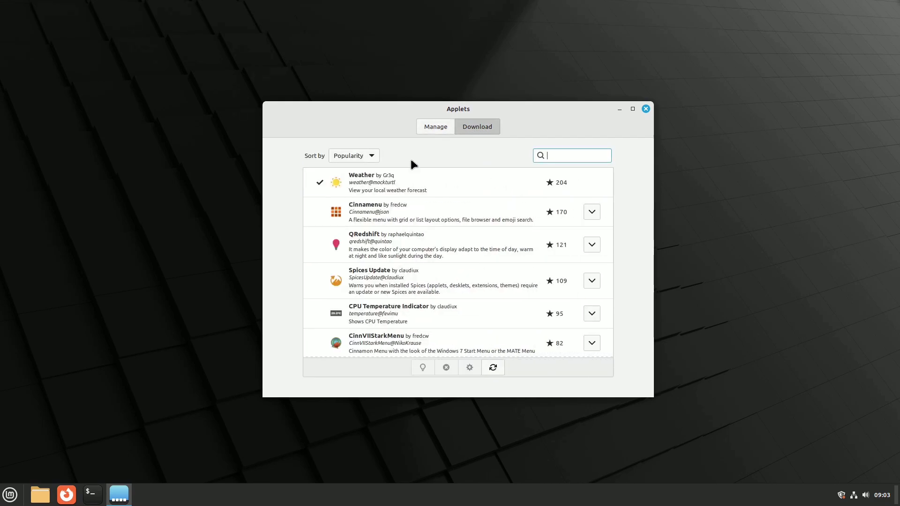
{"action": "left_click", "coordinate": [398, 207]}
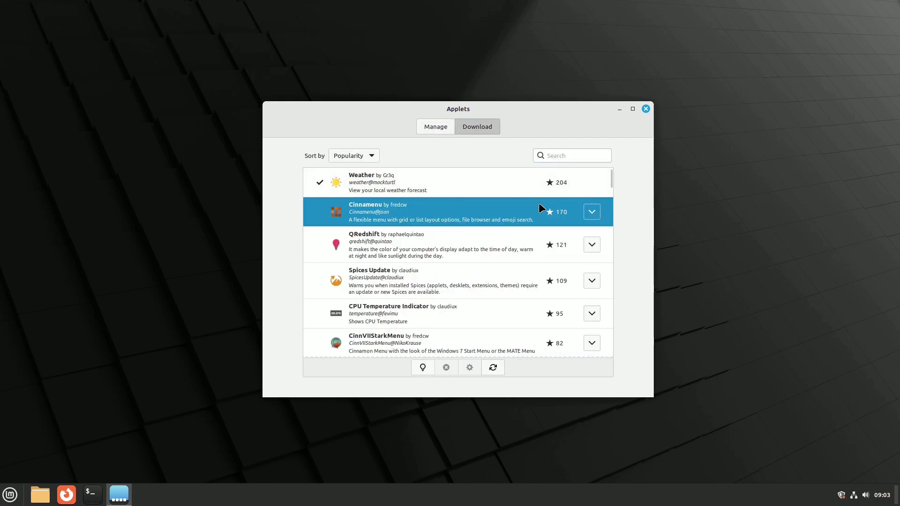
{"action": "left_click", "coordinate": [592, 212]}
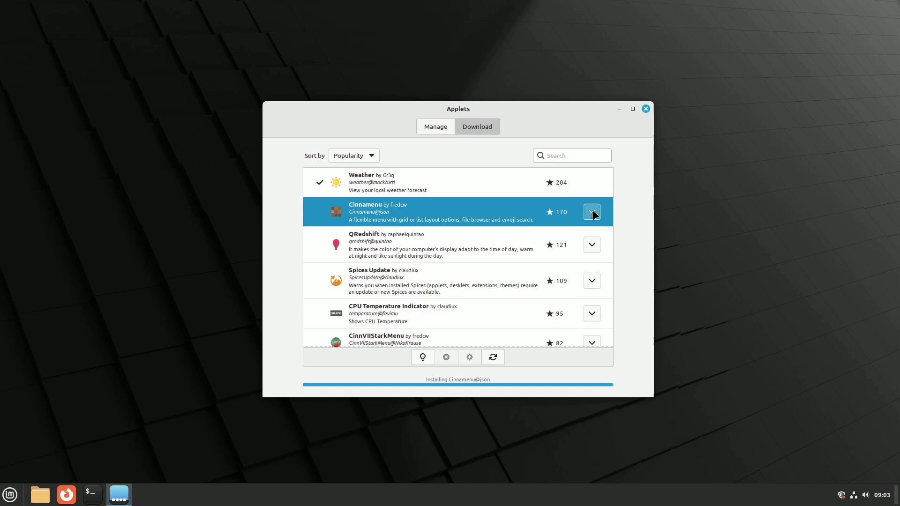
Add the installed Cinnamenu applet to the panel
{"action": "left_click", "coordinate": [437, 128]}
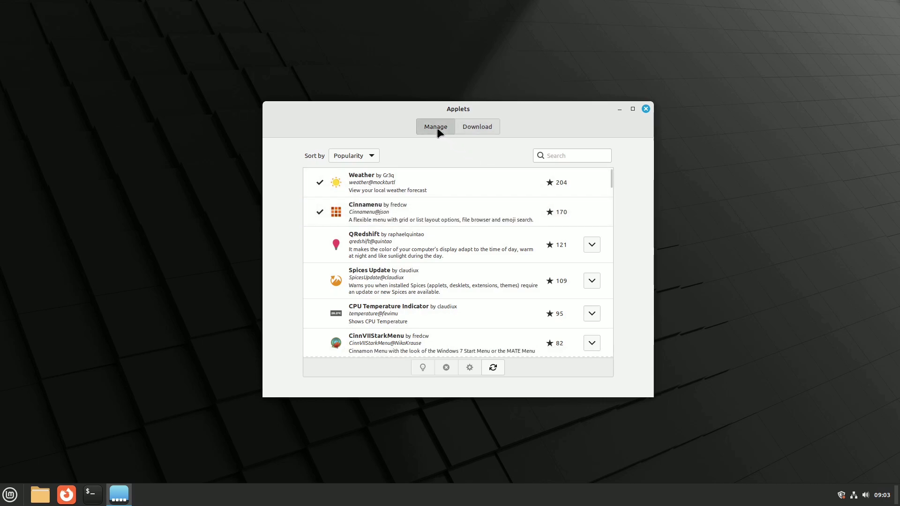
{"action": "left_click", "coordinate": [404, 175]}
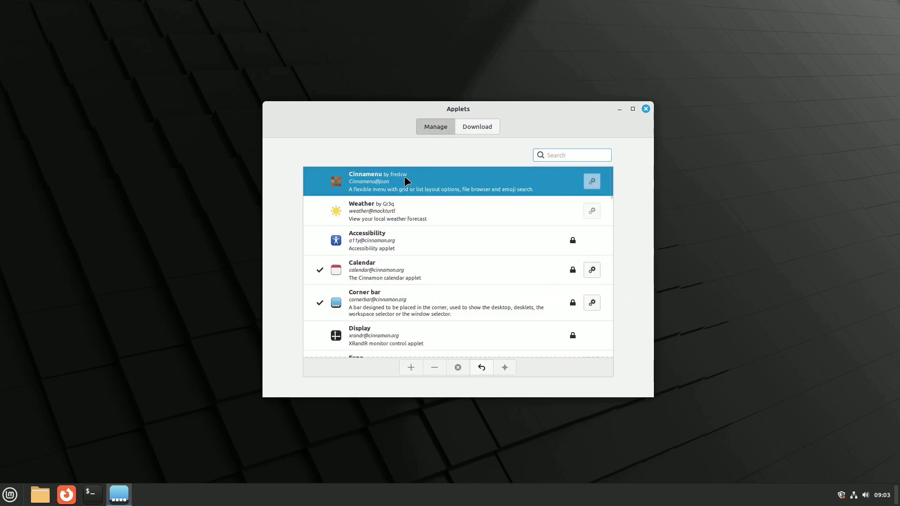
{"action": "left_click", "coordinate": [409, 369]}
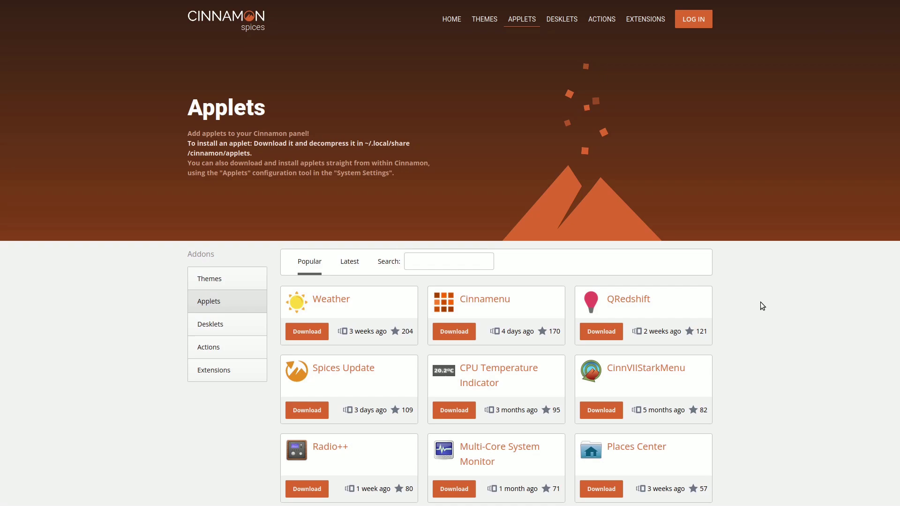
{"action": "scroll", "coordinate": [760, 302], "scroll_direction": "down", "scroll_amount": 2}
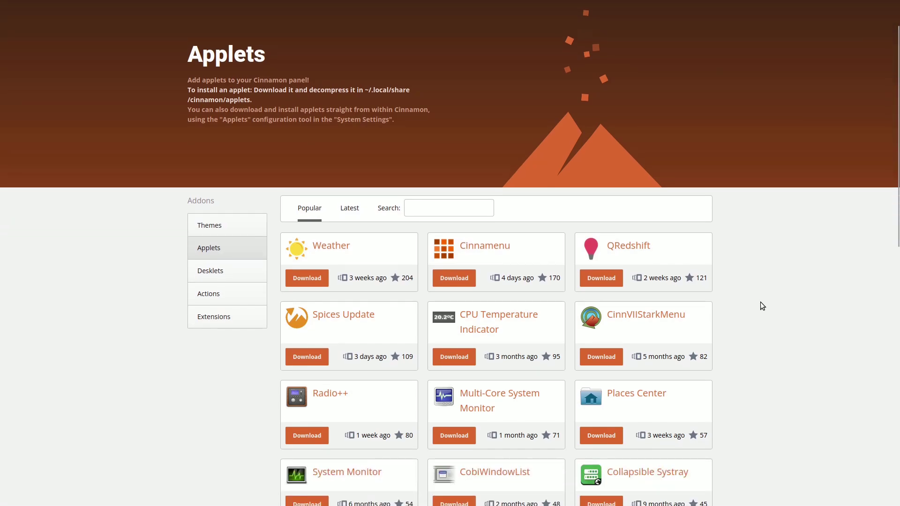
{"action": "scroll", "coordinate": [761, 302], "scroll_direction": "down", "scroll_amount": 2}
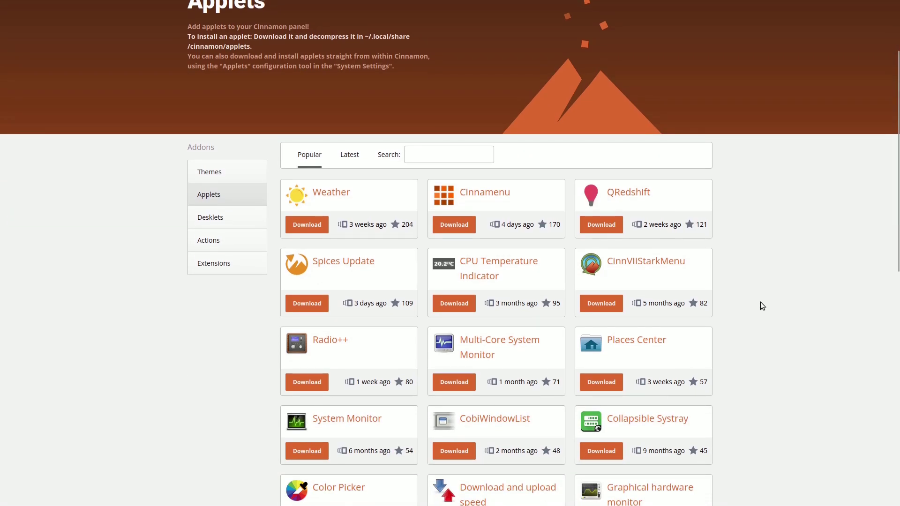
{"action": "scroll", "coordinate": [761, 302], "scroll_direction": "down", "scroll_amount": 2}
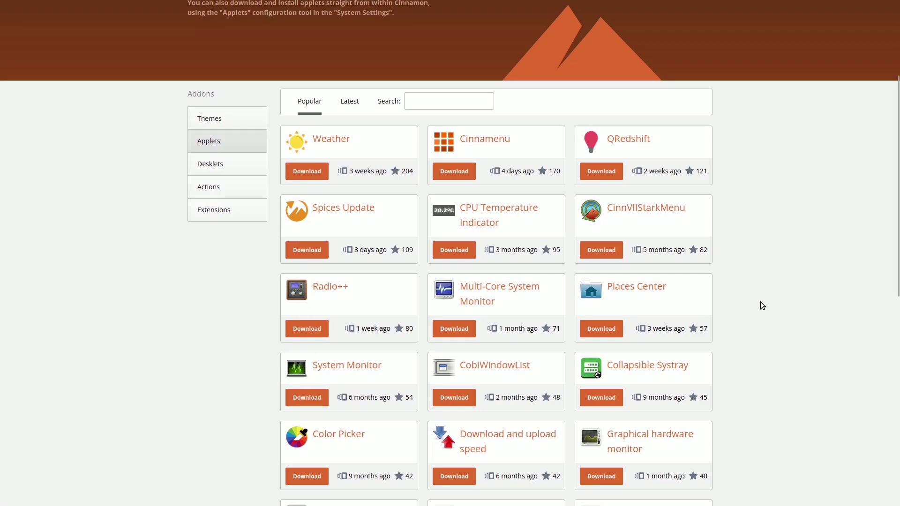
{"action": "scroll", "coordinate": [761, 302], "scroll_direction": "down", "scroll_amount": 2}
{"action": "scroll", "coordinate": [760, 306], "scroll_direction": "down", "scroll_amount": 2}
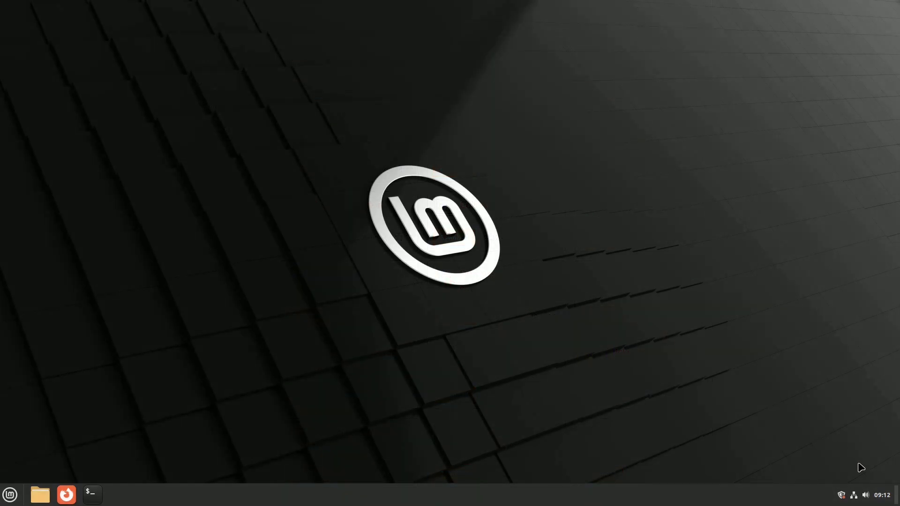
Give the clock applet the custom date format %R:%S%n%x, showing seconds above the date
{"action": "right_click", "coordinate": [880, 495]}
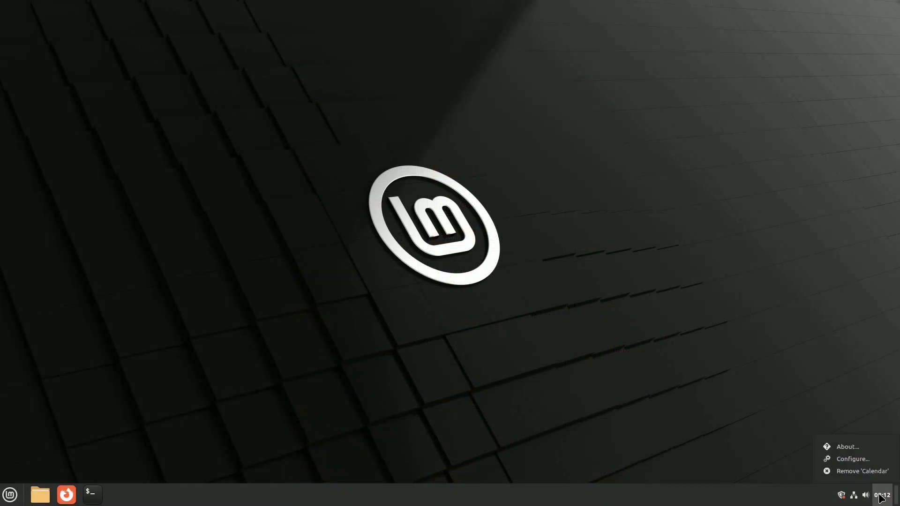
{"action": "left_click", "coordinate": [863, 460]}
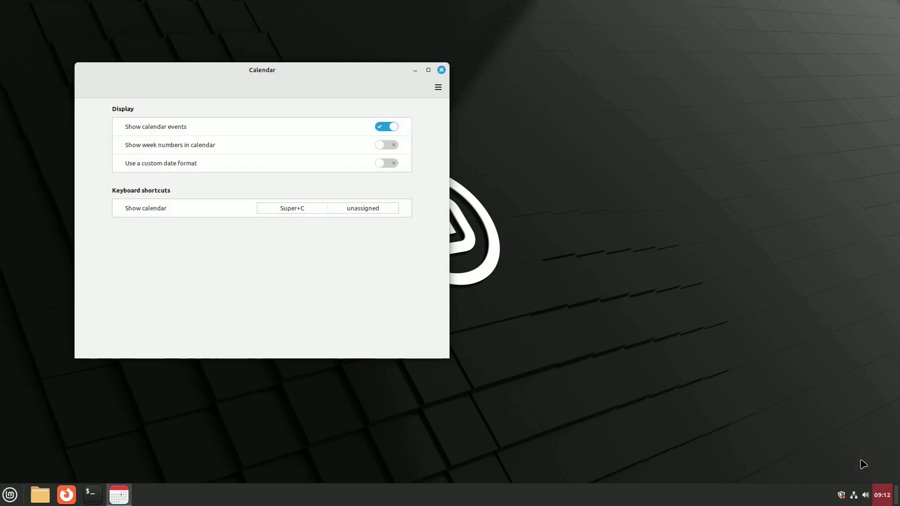
{"action": "left_click", "coordinate": [386, 163]}
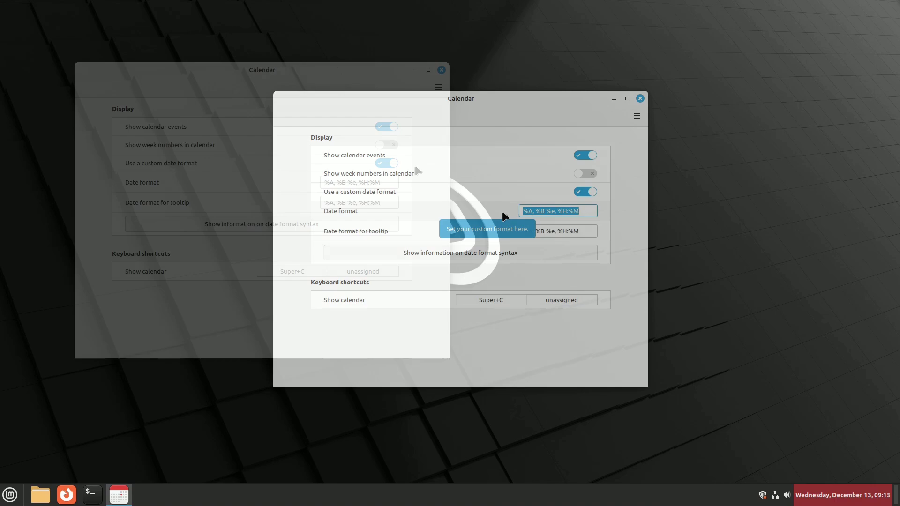
{"action": "type", "text": "%"}
{"action": "type", "text": "R%n"}
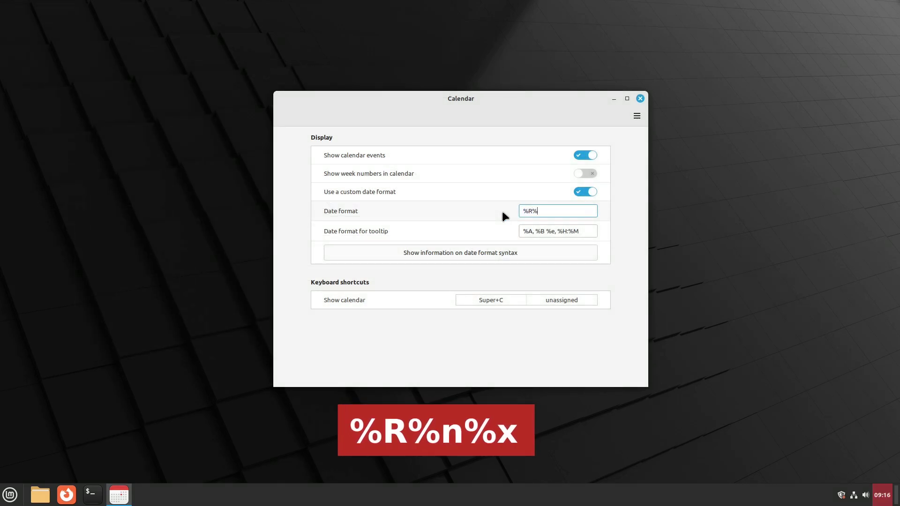
{"action": "type", "text": "%x"}
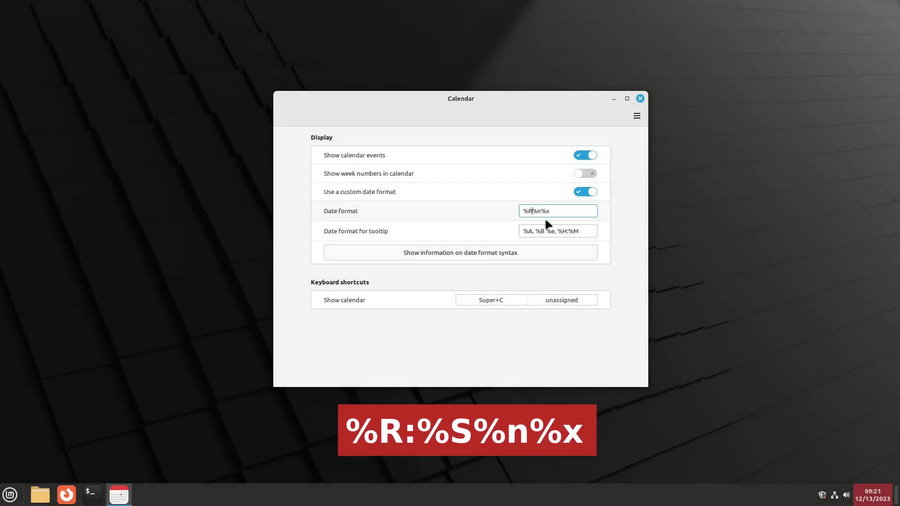
{"action": "type", "text": ":"}
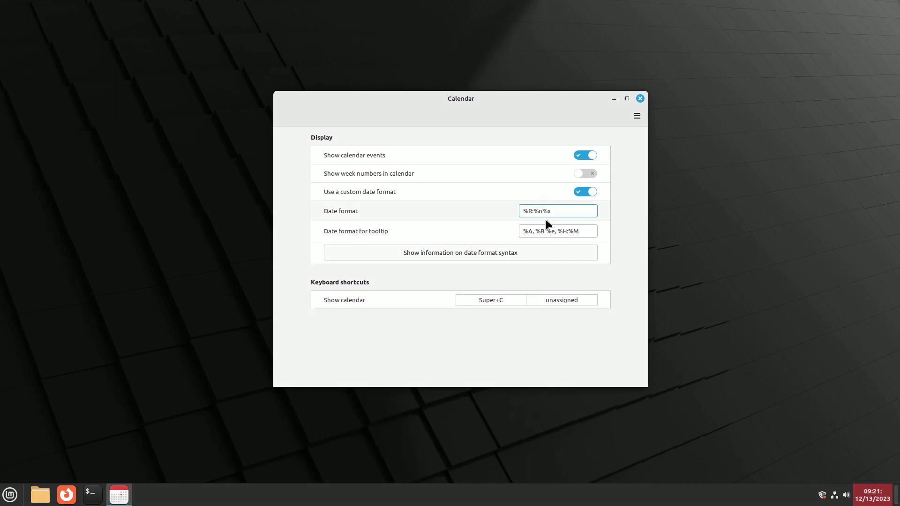
{"action": "type", "text": "%"}
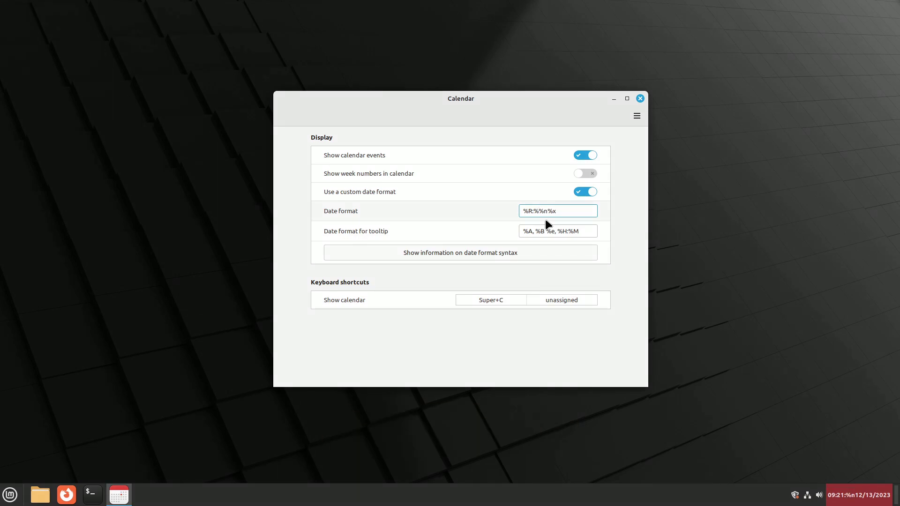
{"action": "type", "text": "S"}
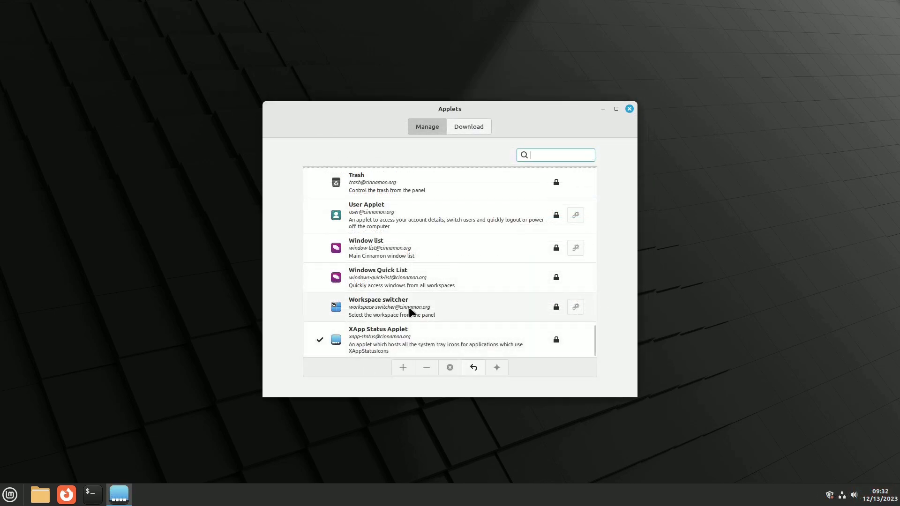
Add the Workspace switcher applet and try workspaces 2–4 and the workspace overview
{"action": "left_click", "coordinate": [411, 309]}
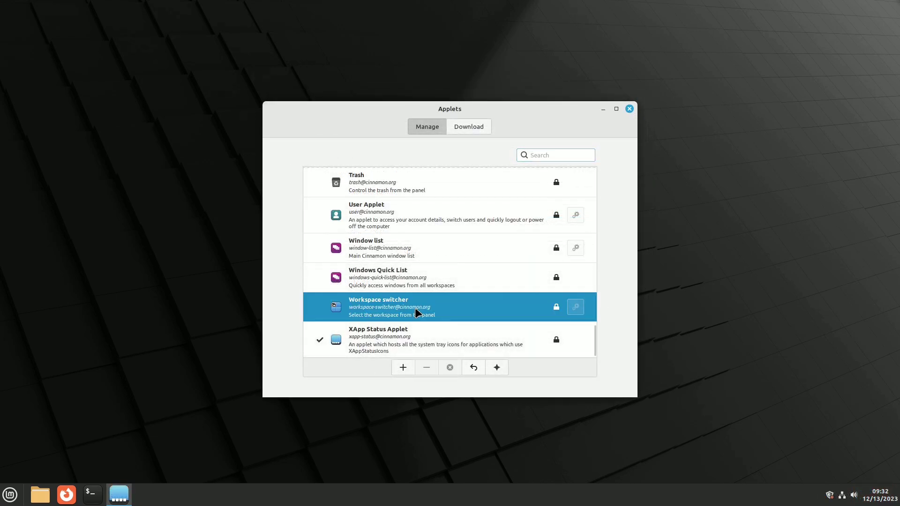
{"action": "left_click", "coordinate": [400, 370]}
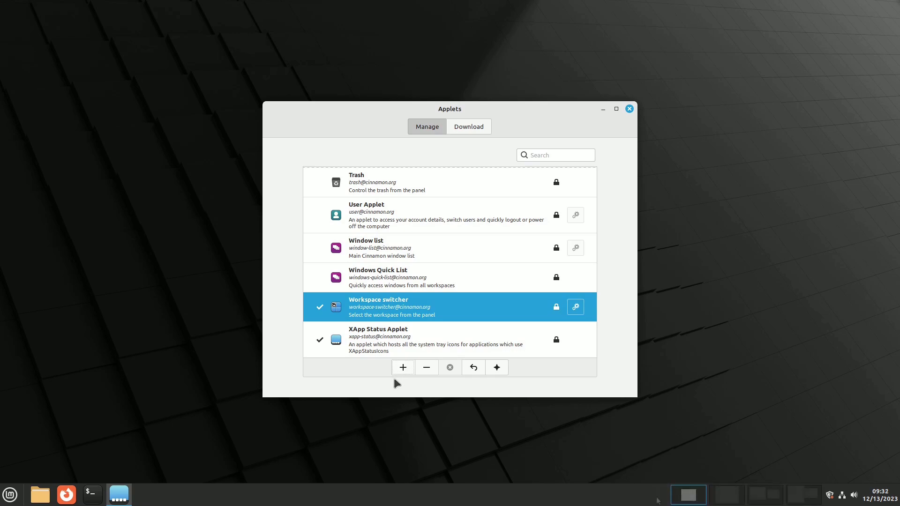
{"action": "left_click", "coordinate": [722, 498]}
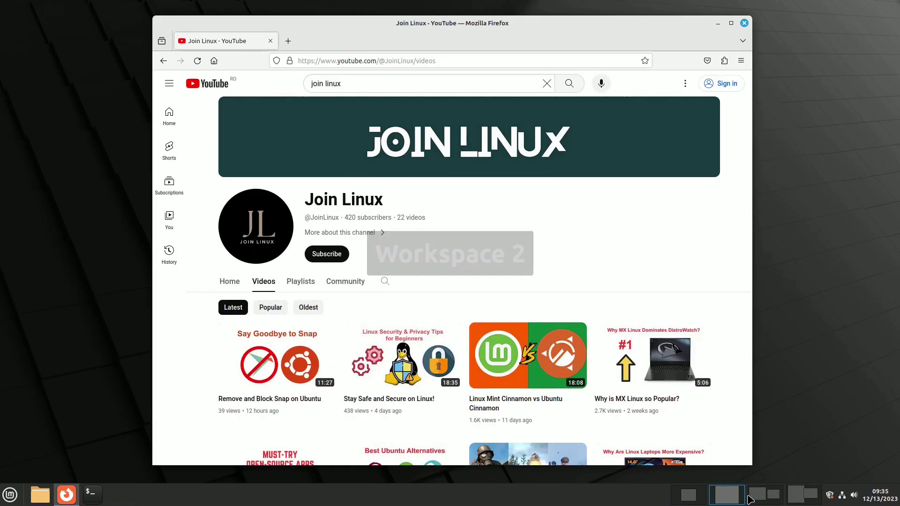
{"action": "left_click", "coordinate": [765, 497]}
{"action": "left_click", "coordinate": [796, 498]}
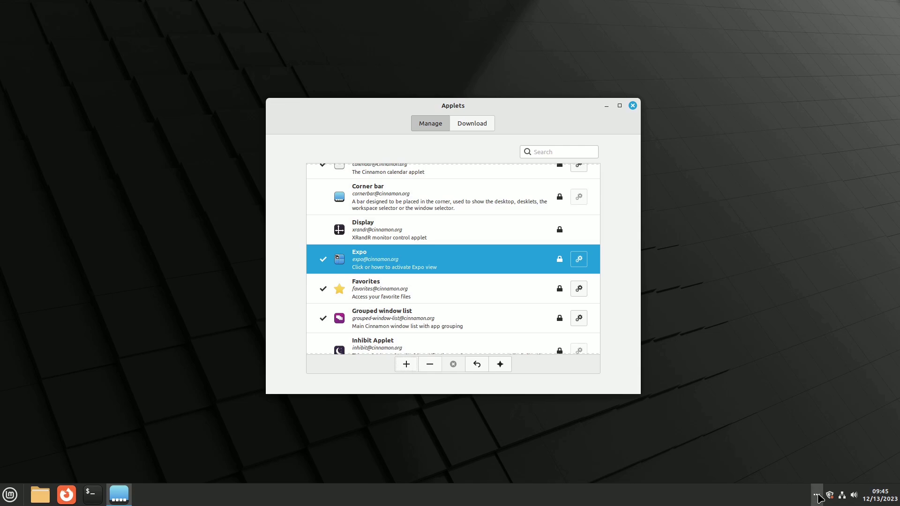
{"action": "key", "text": "ctrl+alt+Up"}
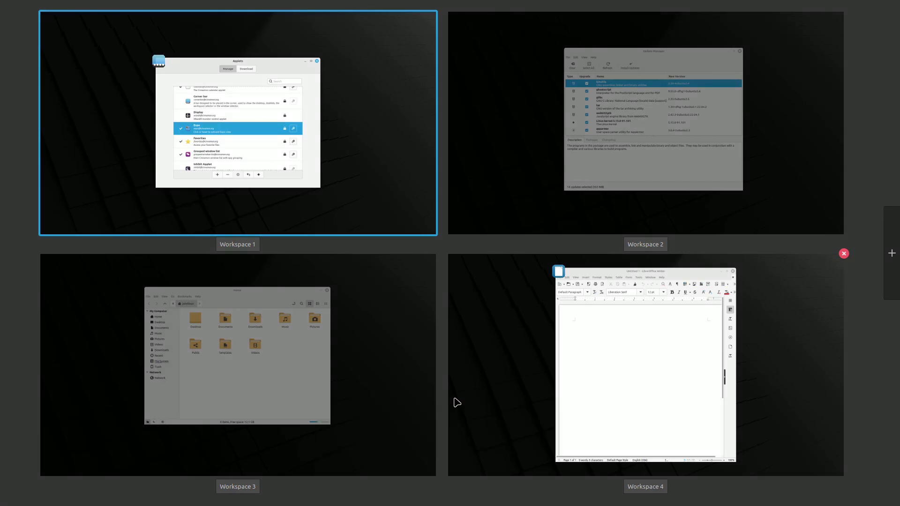
{"action": "key", "text": "Escape"}
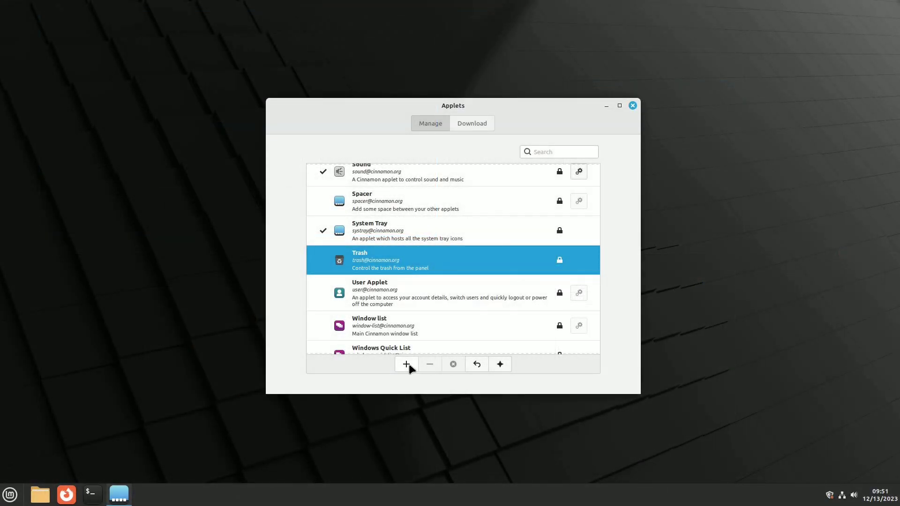
Add the Trash and On-Screen keyboard applets and try each from the panel
{"action": "left_click", "coordinate": [407, 365]}
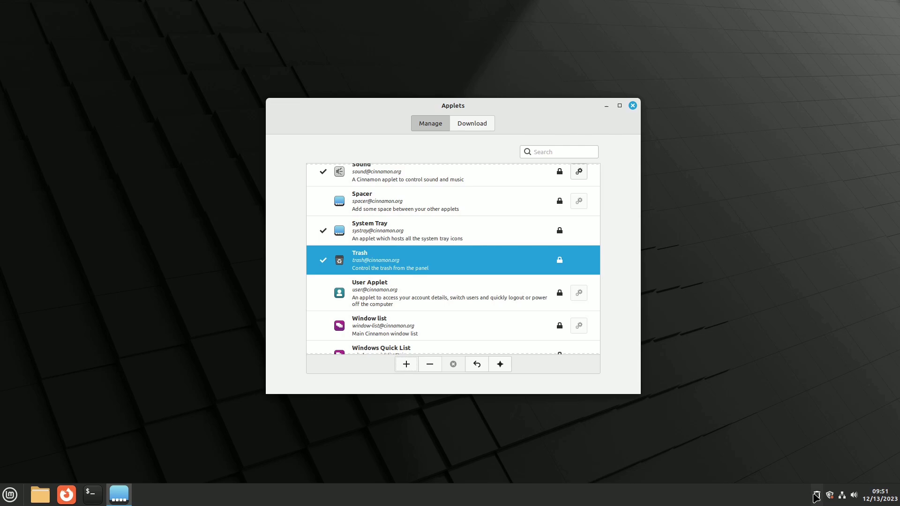
{"action": "left_click", "coordinate": [817, 497]}
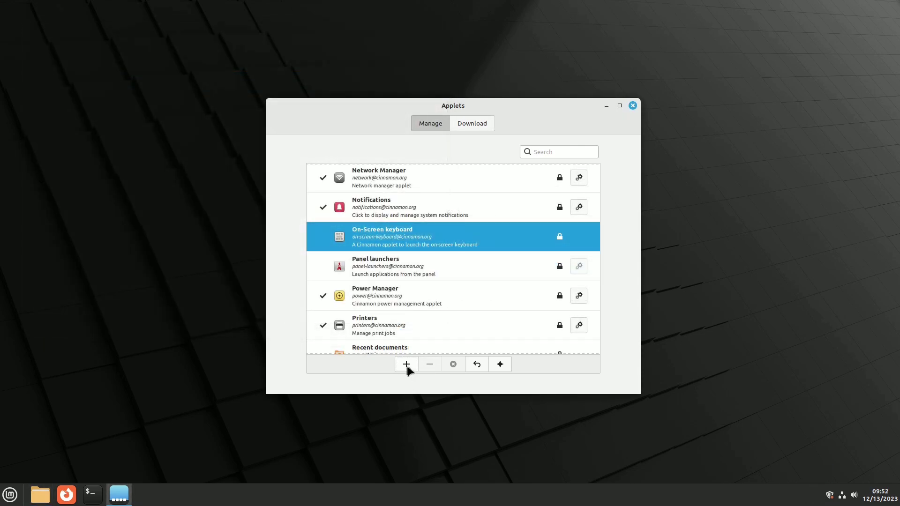
{"action": "left_click", "coordinate": [407, 364]}
{"action": "left_click", "coordinate": [817, 496]}
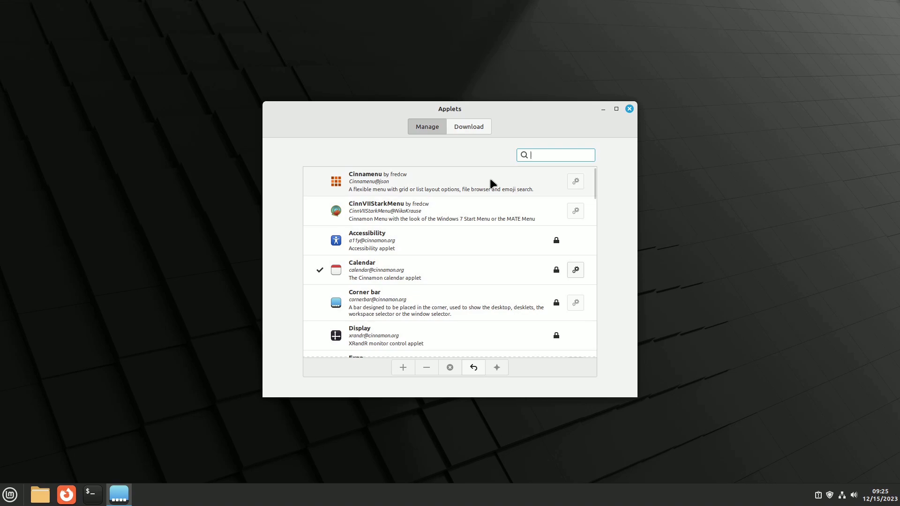
{"action": "left_click", "coordinate": [491, 180]}
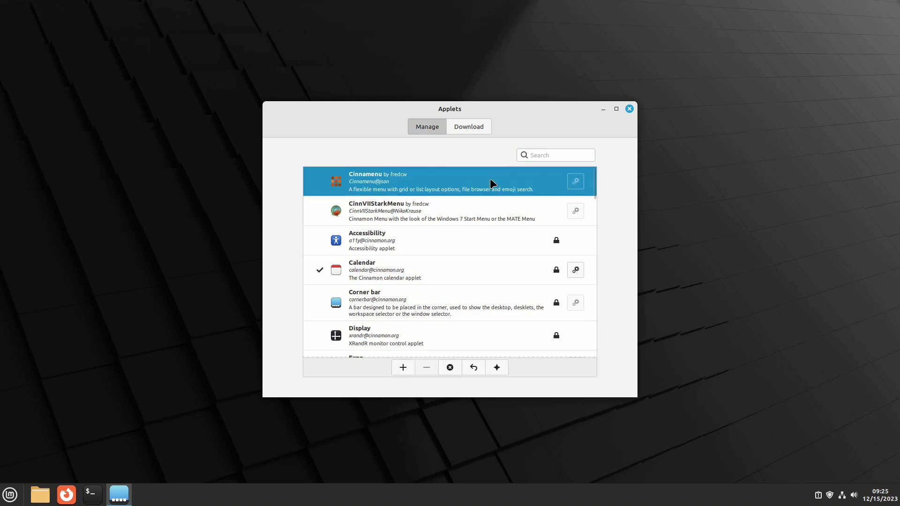
{"action": "left_click", "coordinate": [487, 211]}
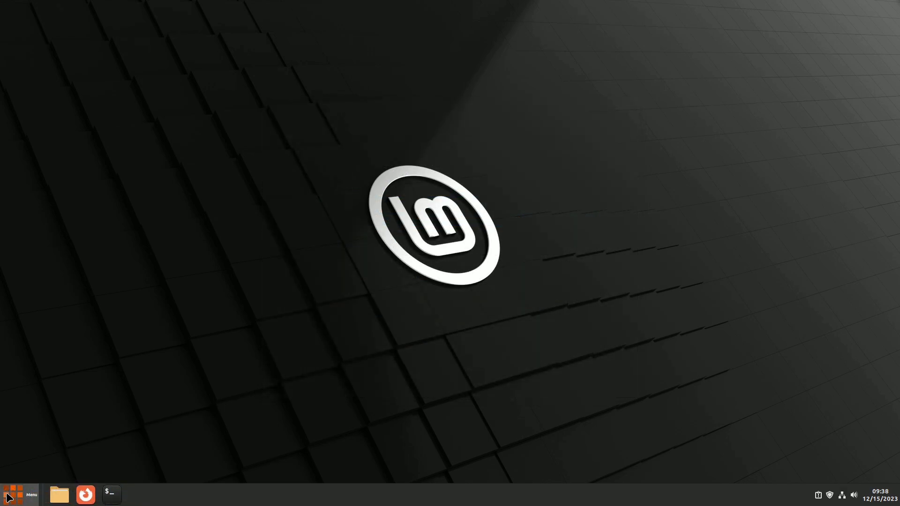
{"action": "left_click", "coordinate": [9, 496]}
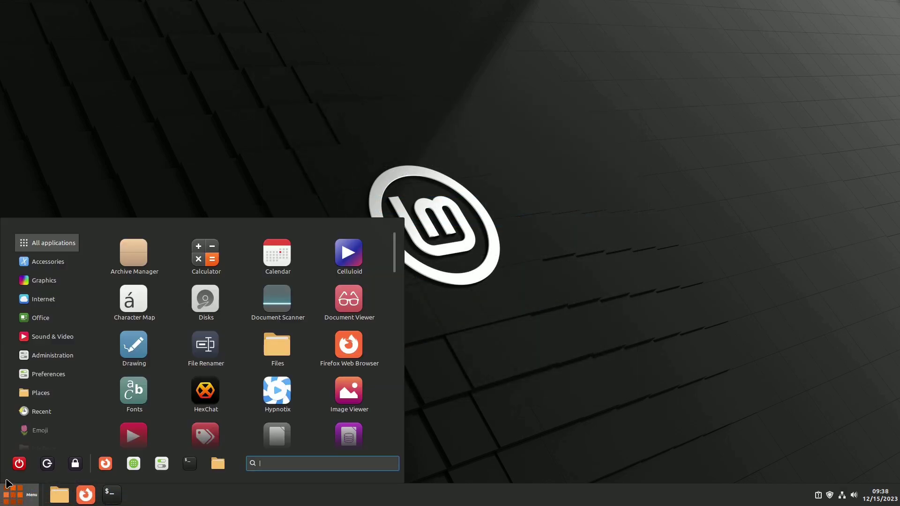
{"action": "left_click", "coordinate": [49, 262]}
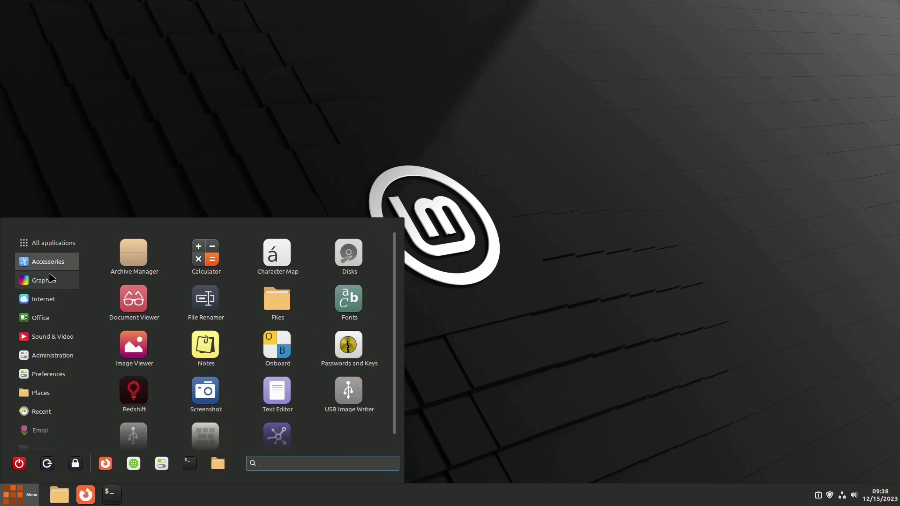
{"action": "left_click", "coordinate": [52, 284]}
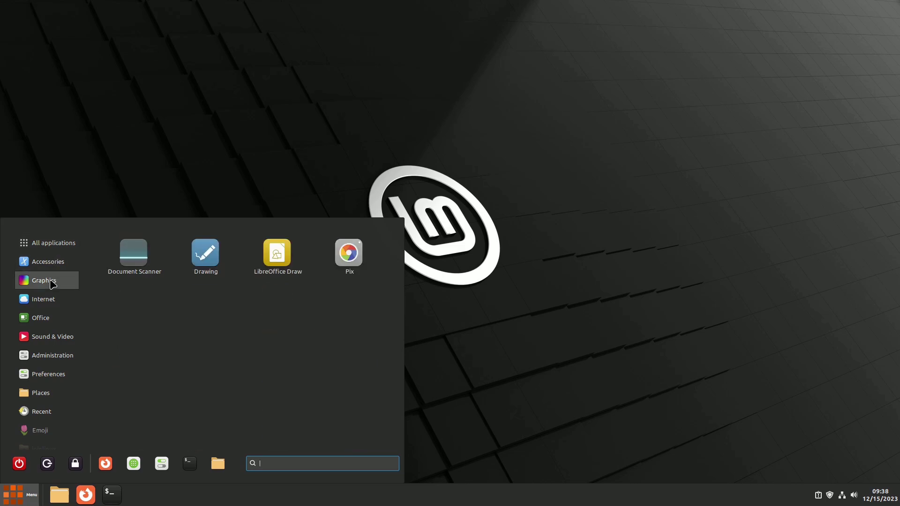
{"action": "left_click", "coordinate": [54, 304]}
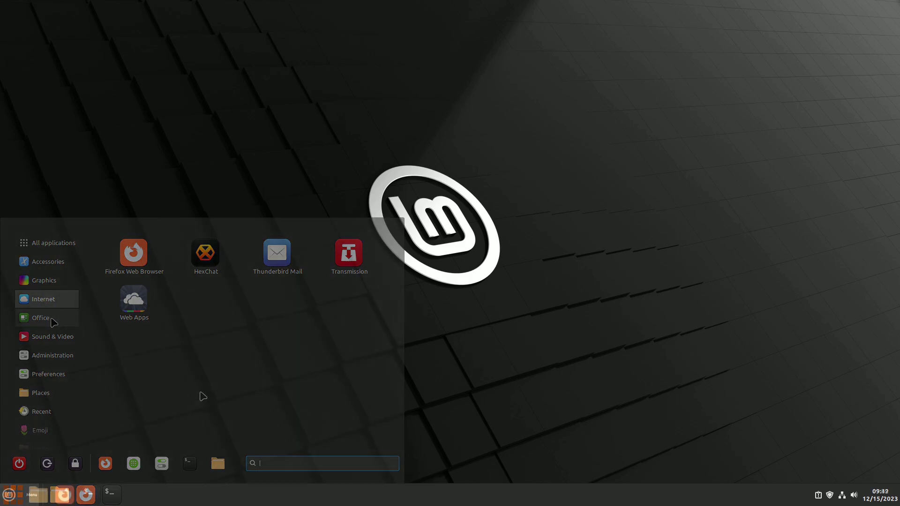
{"action": "left_click", "coordinate": [9, 495]}
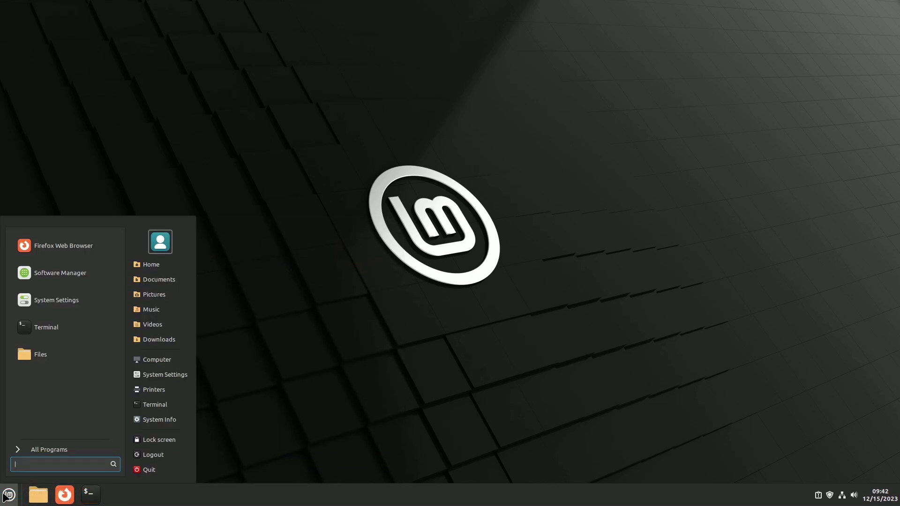
{"action": "left_click", "coordinate": [52, 450]}
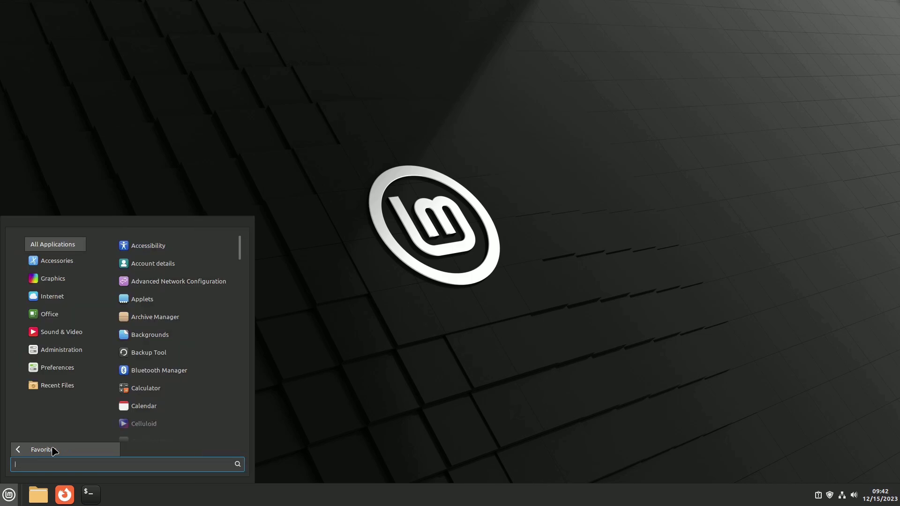
{"action": "left_click", "coordinate": [53, 450]}
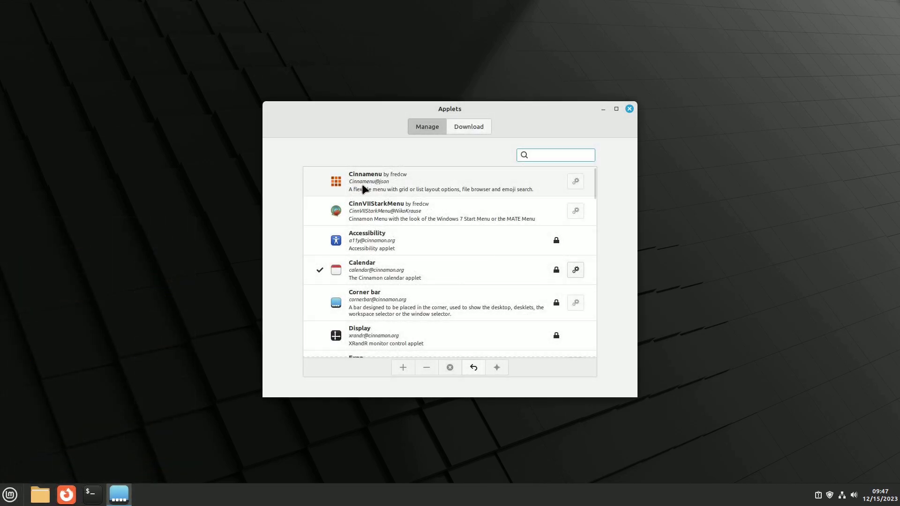
{"action": "left_click", "coordinate": [362, 183]}
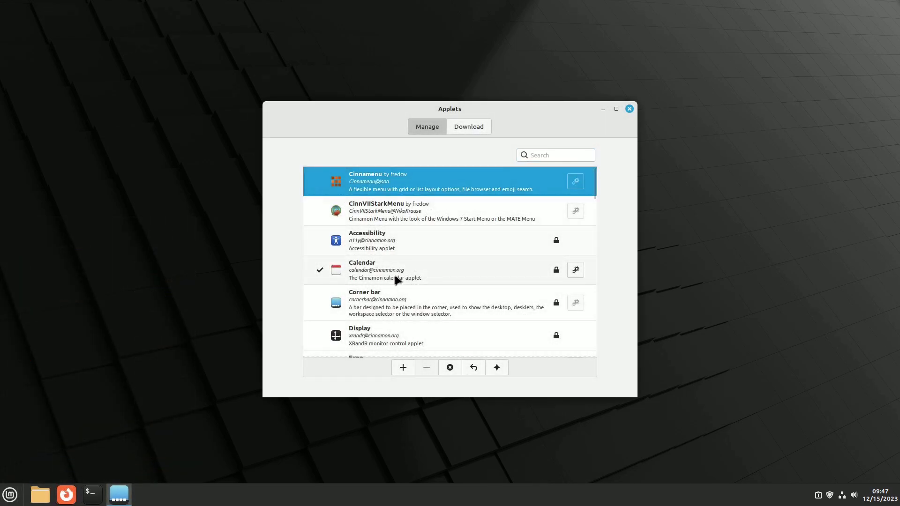
Add Cinnamenu, move it to the panel's far left, and remove the default Menu applet
{"action": "left_click", "coordinate": [406, 366]}
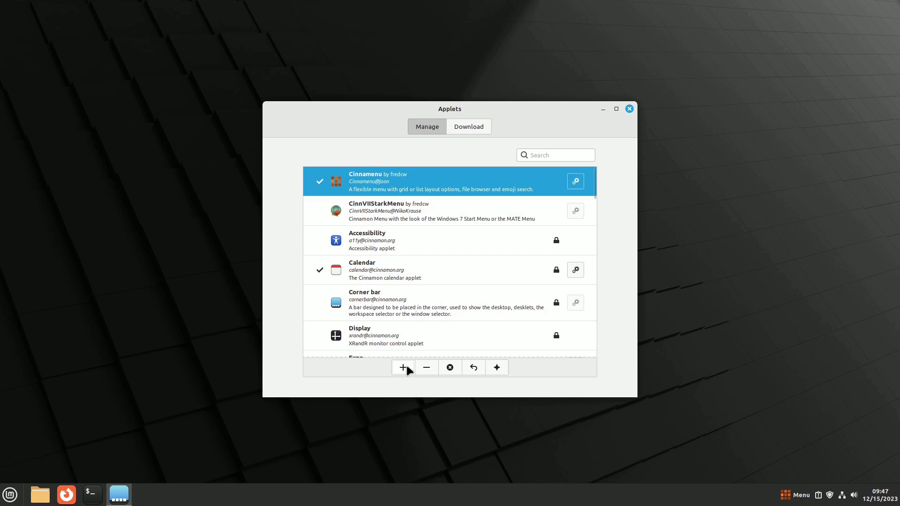
{"action": "right_click", "coordinate": [716, 503]}
{"action": "left_click", "coordinate": [753, 401]}
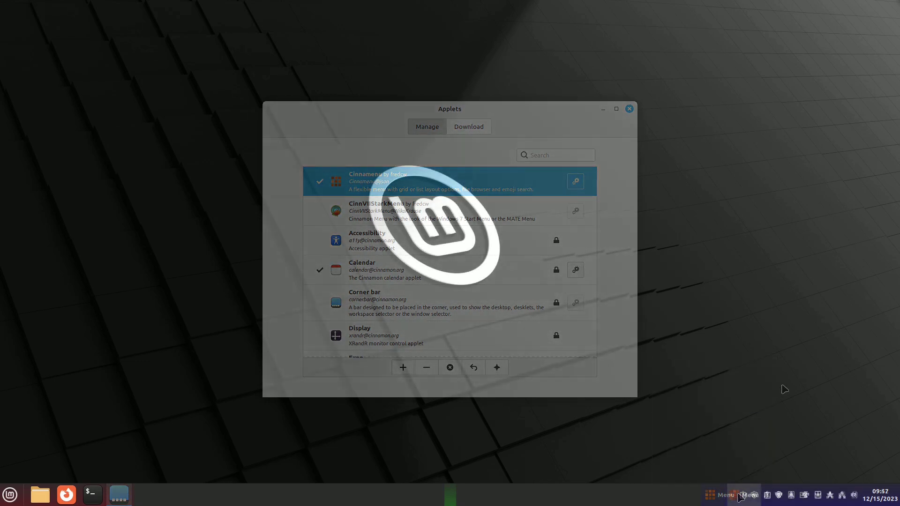
{"action": "left_click_drag", "start_coordinate": [382, 503], "coordinate": [13, 495]}
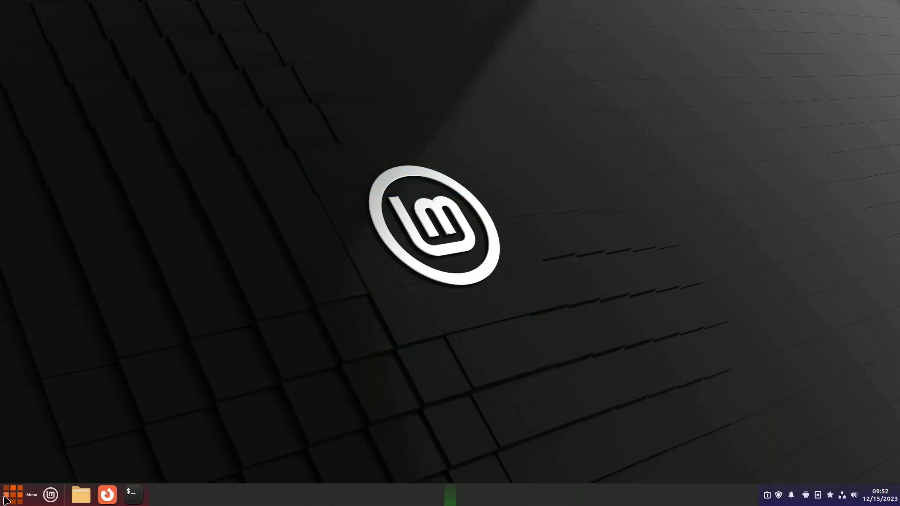
{"action": "right_click", "coordinate": [272, 500]}
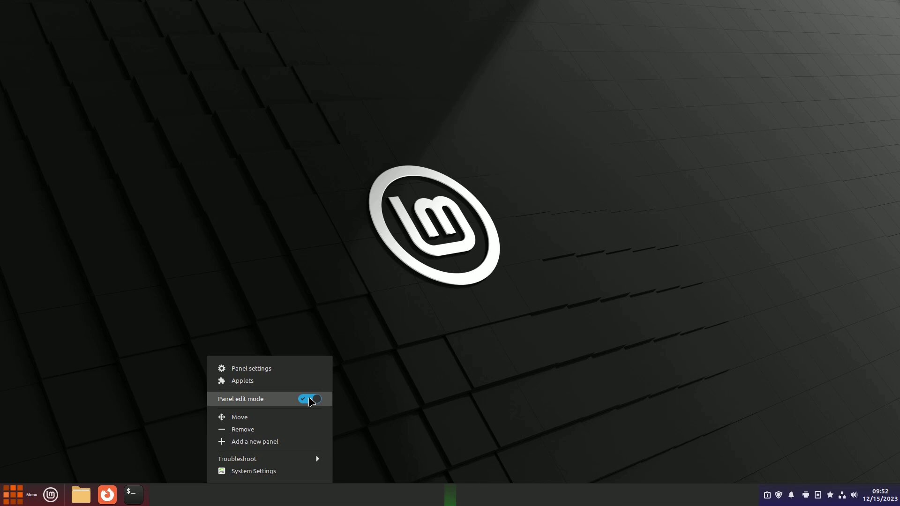
{"action": "left_click", "coordinate": [309, 402]}
{"action": "left_click", "coordinate": [360, 394]}
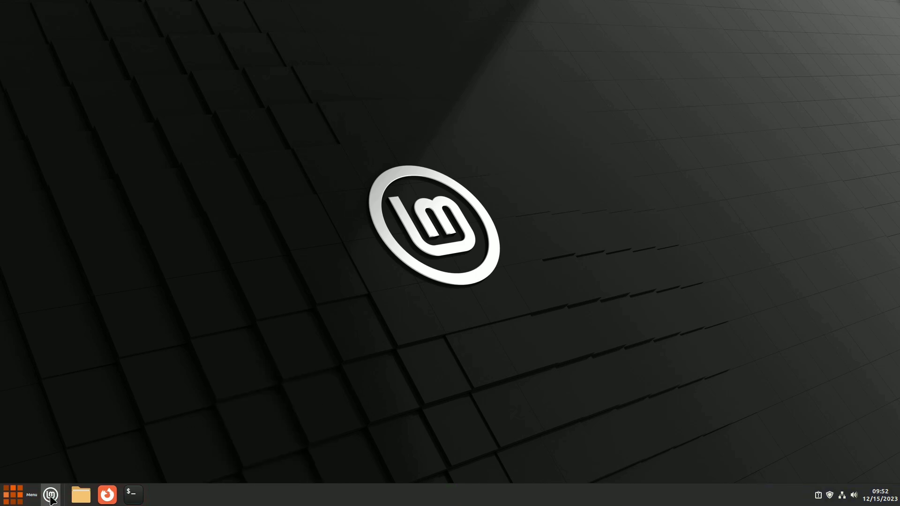
{"action": "right_click", "coordinate": [52, 495]}
{"action": "left_click", "coordinate": [57, 471]}
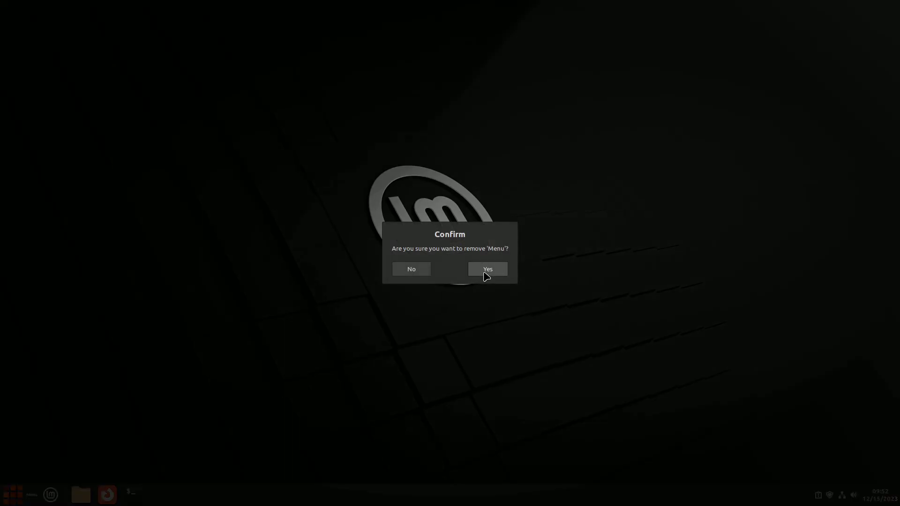
{"action": "left_click", "coordinate": [484, 273]}
{"action": "left_click", "coordinate": [22, 497]}
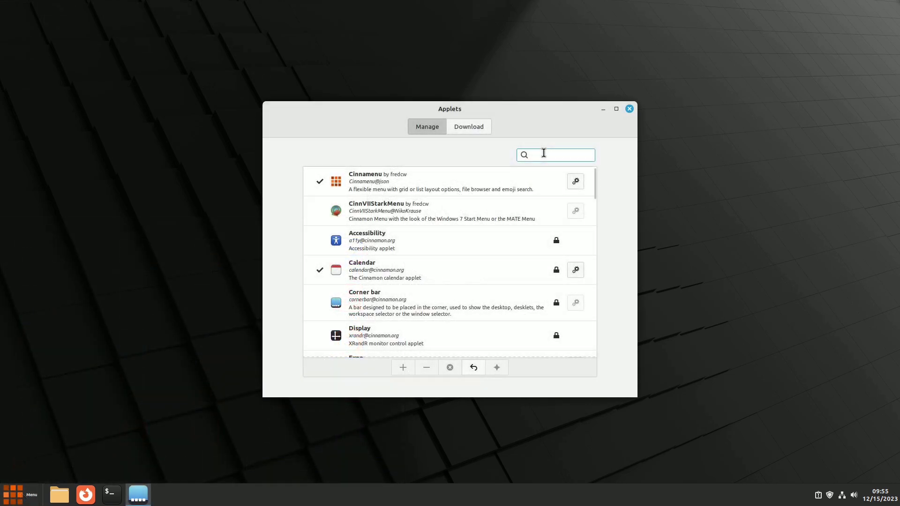
Re-add the default Menu, move it to the far left, and remove Cinnamenu
{"action": "type", "text": "menu"}
{"action": "left_click", "coordinate": [378, 249]}
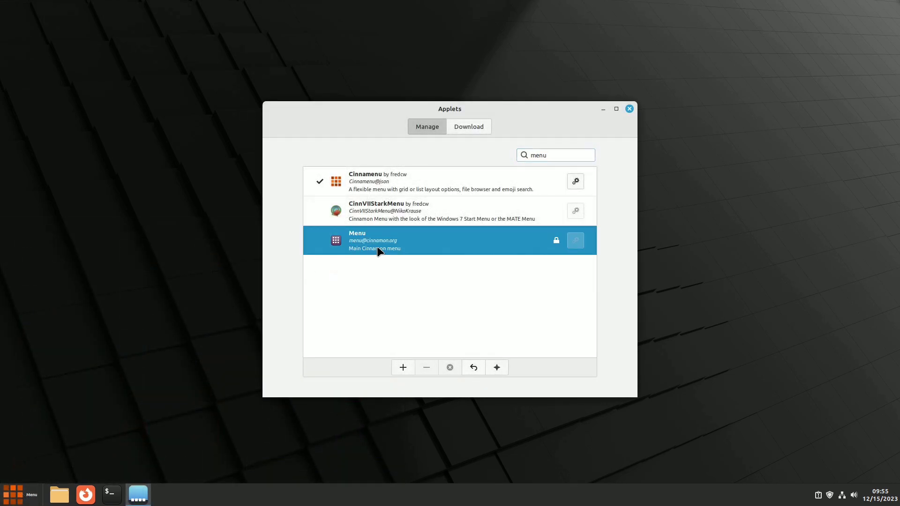
{"action": "left_click", "coordinate": [403, 367]}
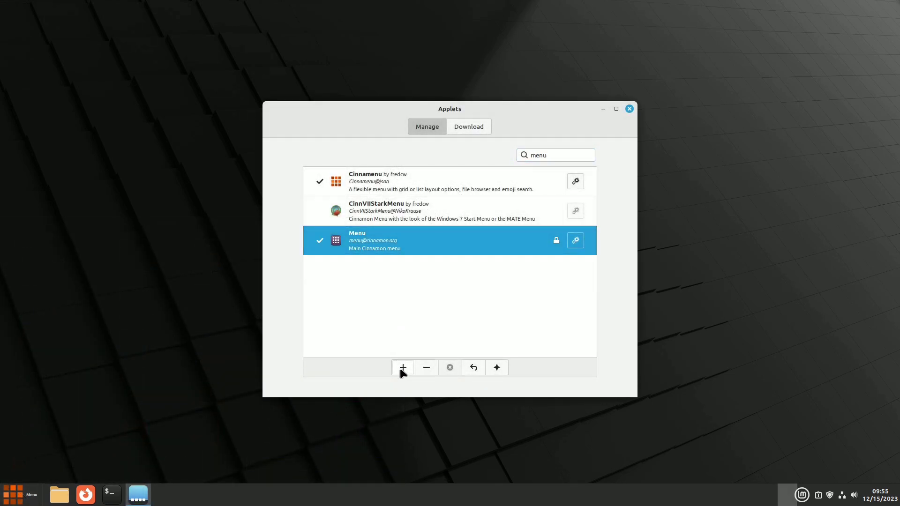
{"action": "left_click", "coordinate": [630, 109]}
{"action": "right_click", "coordinate": [652, 495]}
{"action": "left_click", "coordinate": [692, 402]}
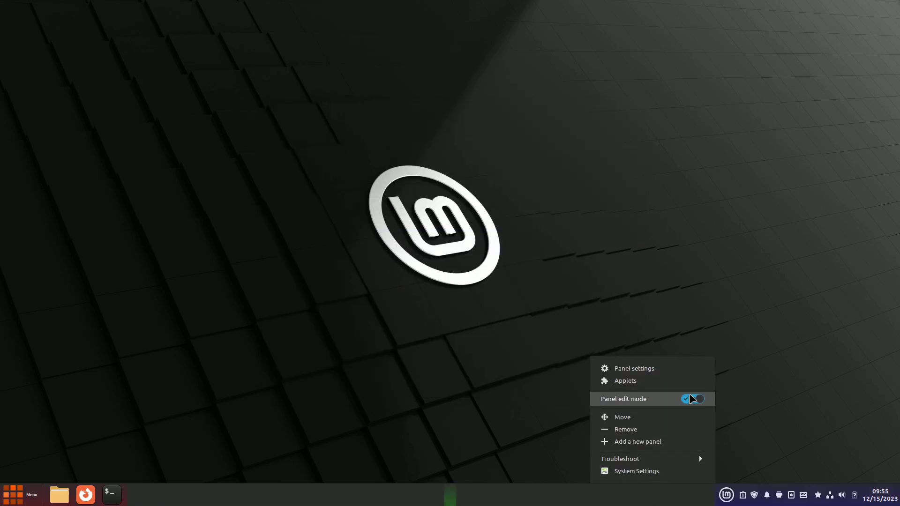
{"action": "left_click_drag", "start_coordinate": [727, 496], "coordinate": [10, 495]}
{"action": "right_click", "coordinate": [201, 498]}
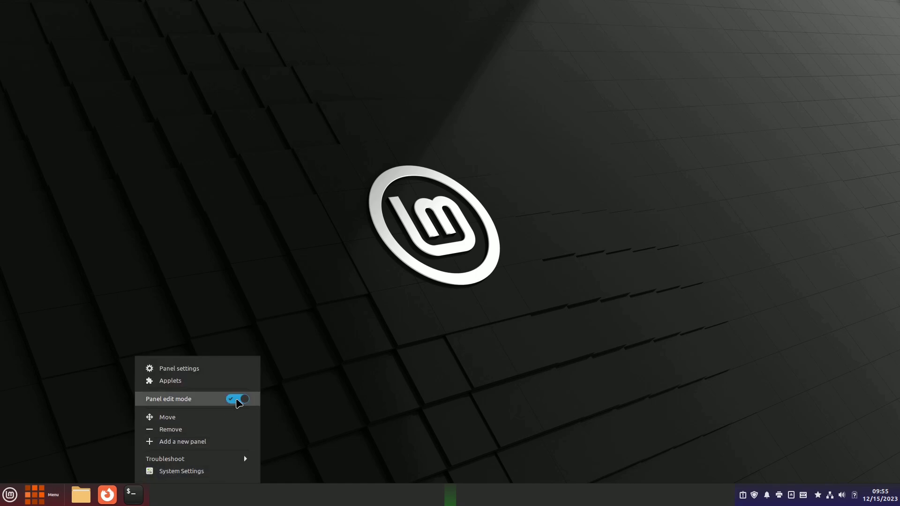
{"action": "left_click", "coordinate": [238, 399]}
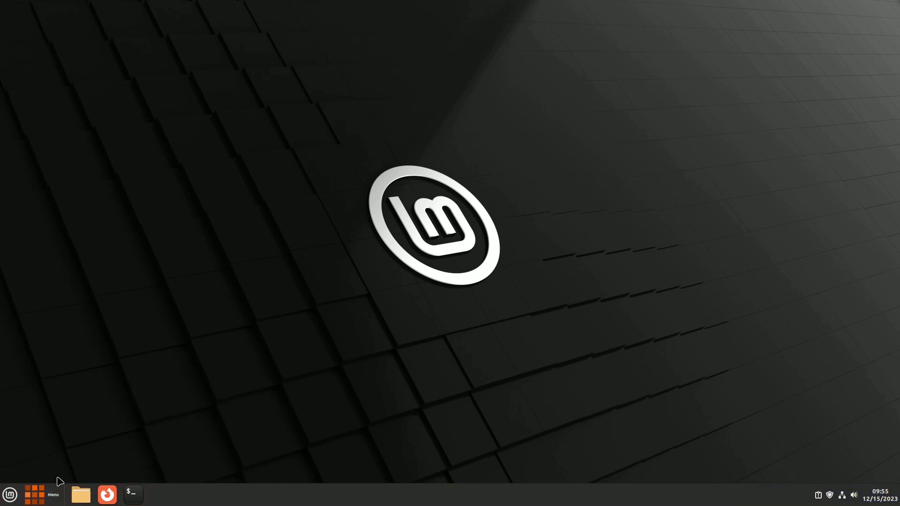
{"action": "right_click", "coordinate": [47, 493]}
{"action": "left_click", "coordinate": [54, 469]}
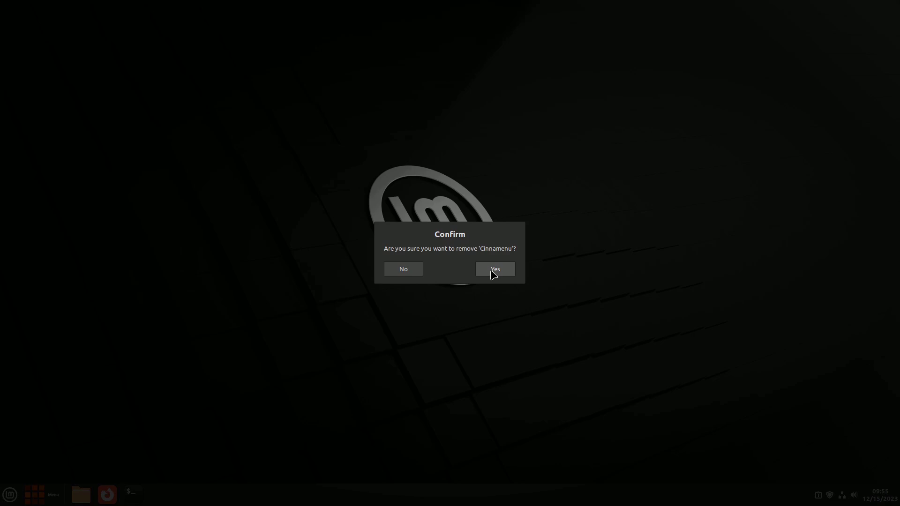
{"action": "left_click", "coordinate": [492, 271]}
{"action": "left_click", "coordinate": [3, 502]}
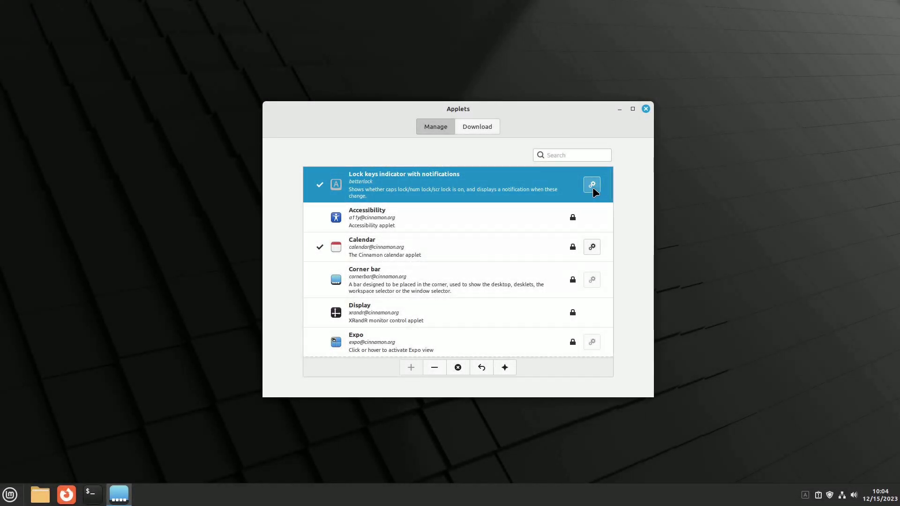
Check the Lock keys indicator settings, then toggle Caps Lock to trigger its notification
{"action": "left_click", "coordinate": [594, 190]}
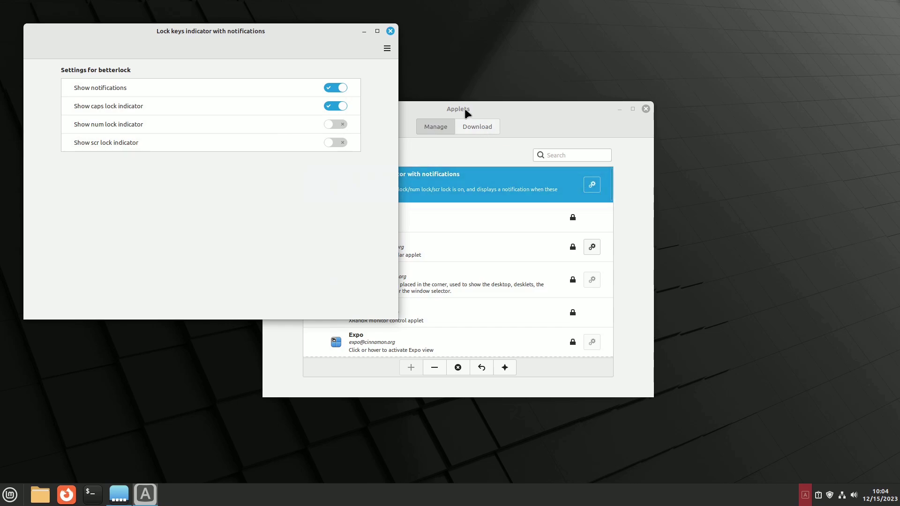
{"action": "left_click", "coordinate": [390, 32]}
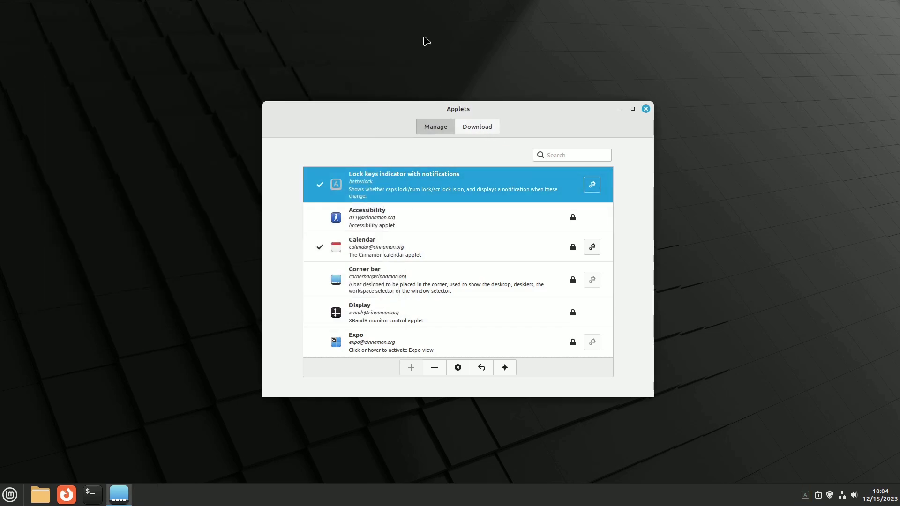
{"action": "key", "text": "Caps_Lock"}
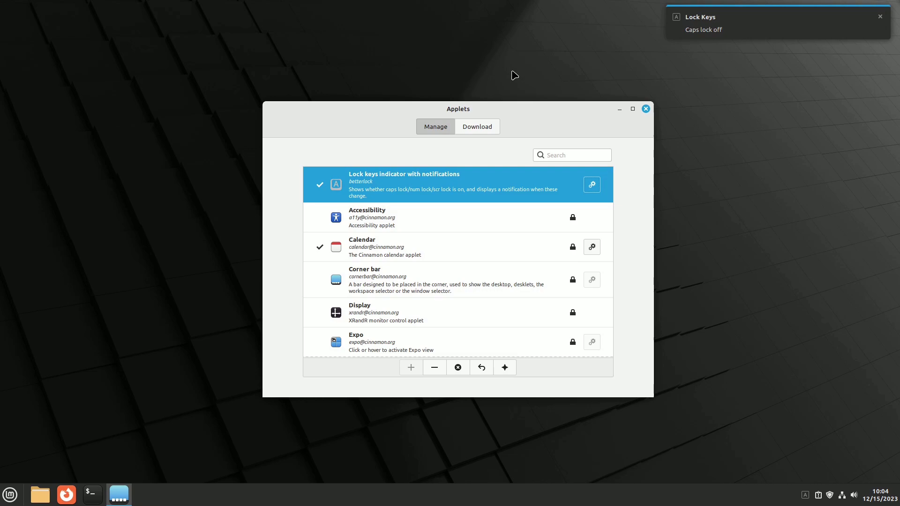
{"action": "key", "text": "Caps_Lock"}
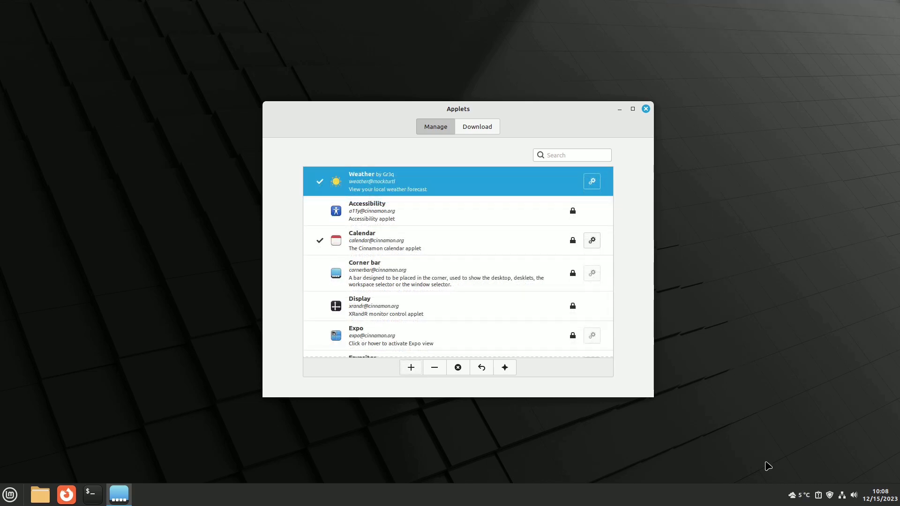
Open the Weather applet's forecast and scroll through the hourly forecast
{"action": "left_click", "coordinate": [799, 497]}
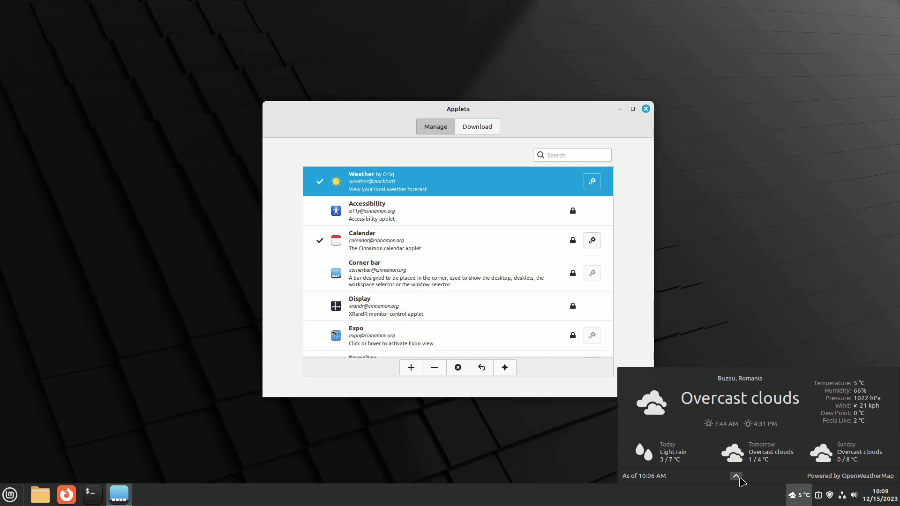
{"action": "left_click", "coordinate": [737, 476]}
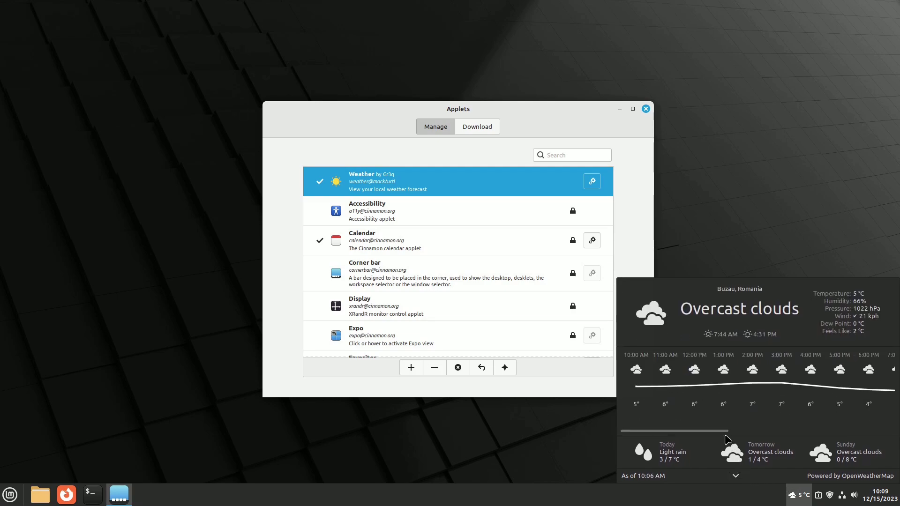
{"action": "left_click_drag", "start_coordinate": [724, 433], "coordinate": [831, 436]}
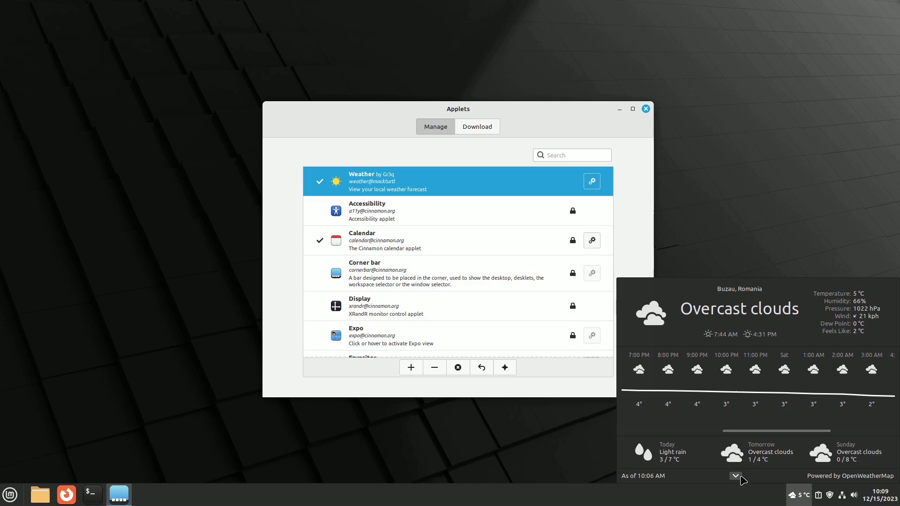
{"action": "left_click", "coordinate": [735, 476]}
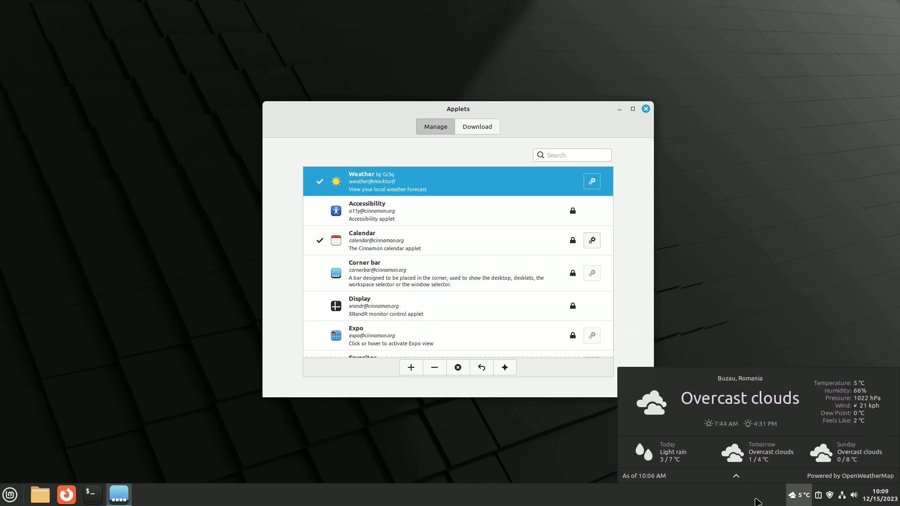
{"action": "left_click", "coordinate": [798, 496]}
Open the Weather applet settings and review the Location, Presentation and Other options tabs
{"action": "right_click", "coordinate": [802, 497]}
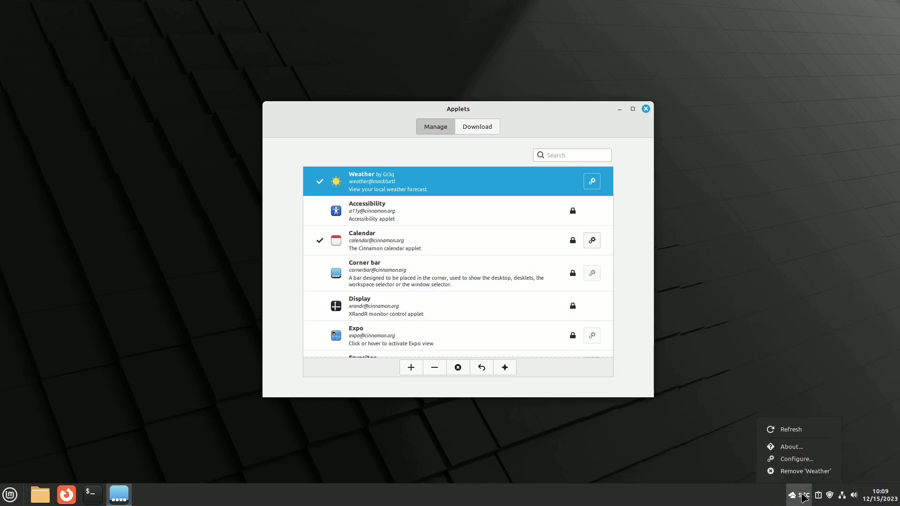
{"action": "left_click", "coordinate": [795, 459]}
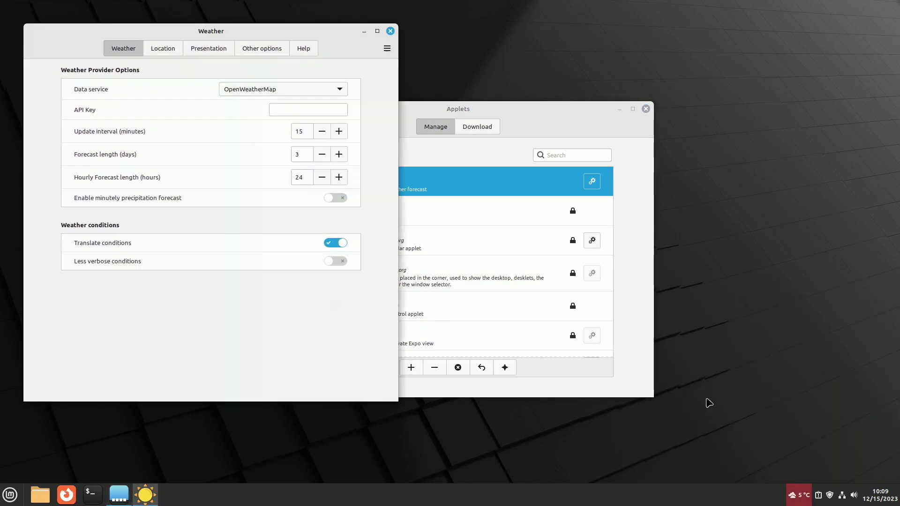
{"action": "left_click", "coordinate": [170, 47]}
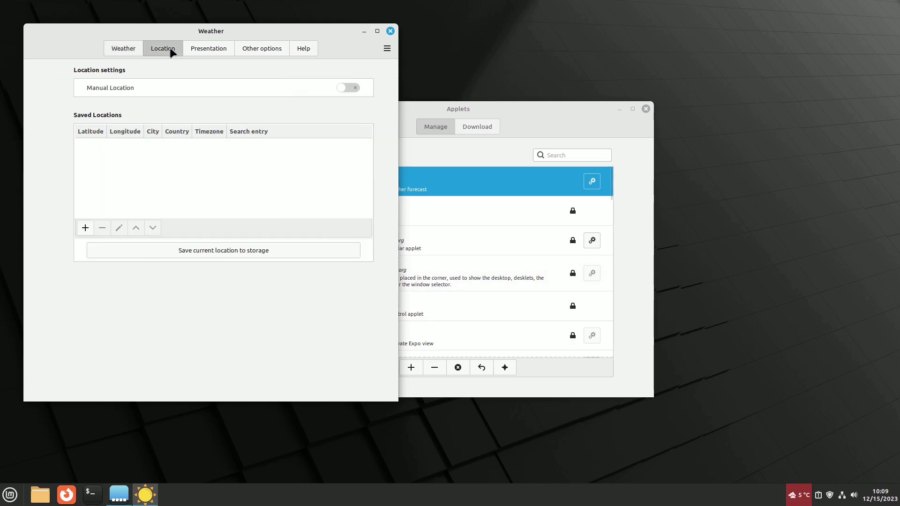
{"action": "left_click", "coordinate": [203, 46]}
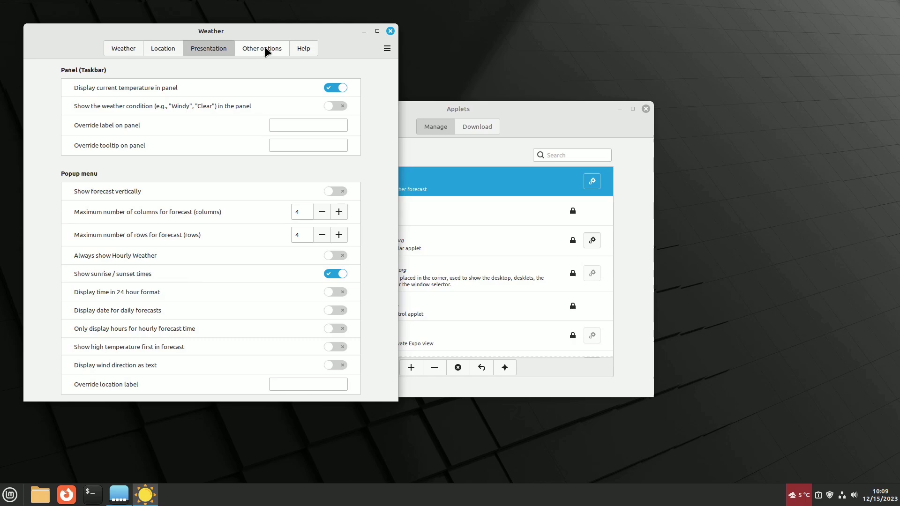
{"action": "left_click", "coordinate": [264, 47]}
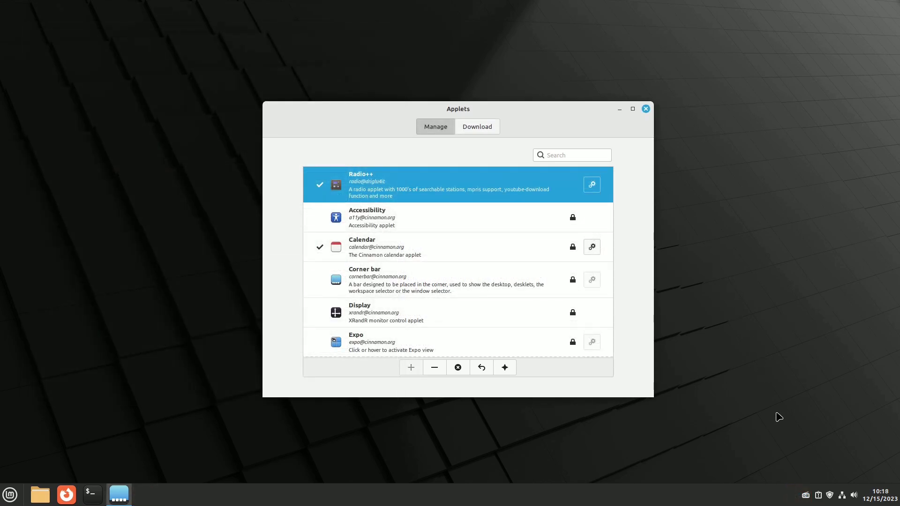
Start the Smooth Chill station playing from the Radio++ tray applet
{"action": "left_click", "coordinate": [806, 495]}
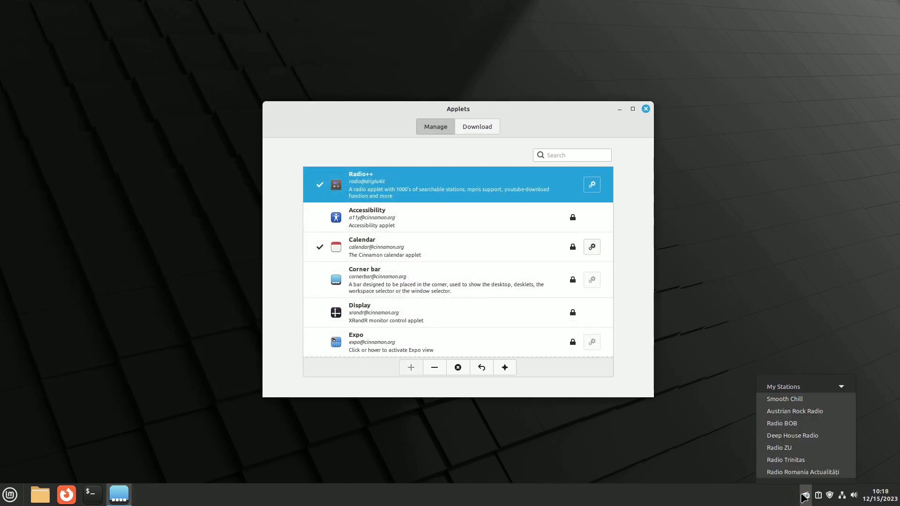
{"action": "left_click", "coordinate": [798, 399]}
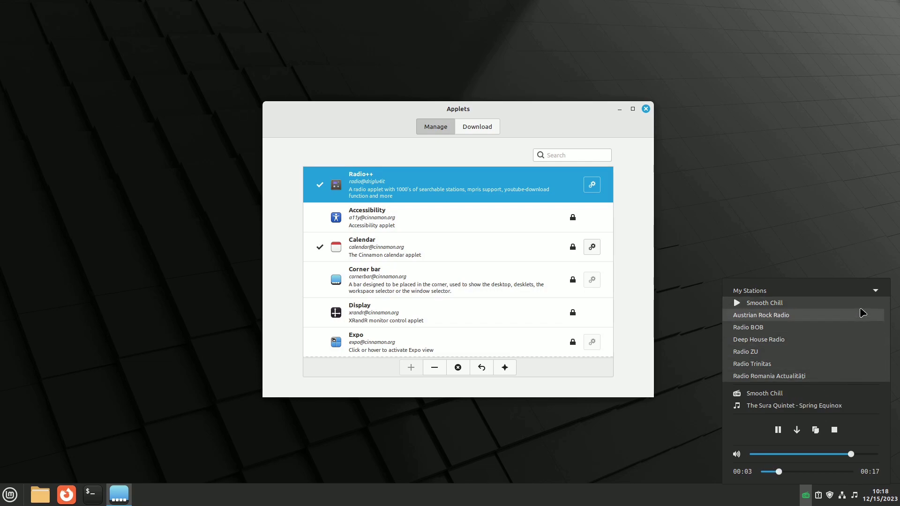
{"action": "left_click", "coordinate": [875, 291]}
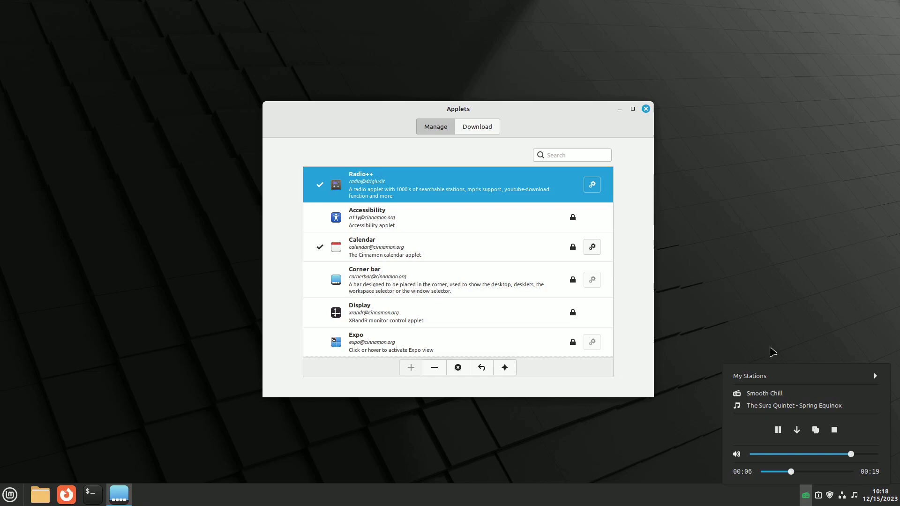
Open Radio++ Configure... and show the My Stations tab with the saved stations
{"action": "right_click", "coordinate": [805, 498]}
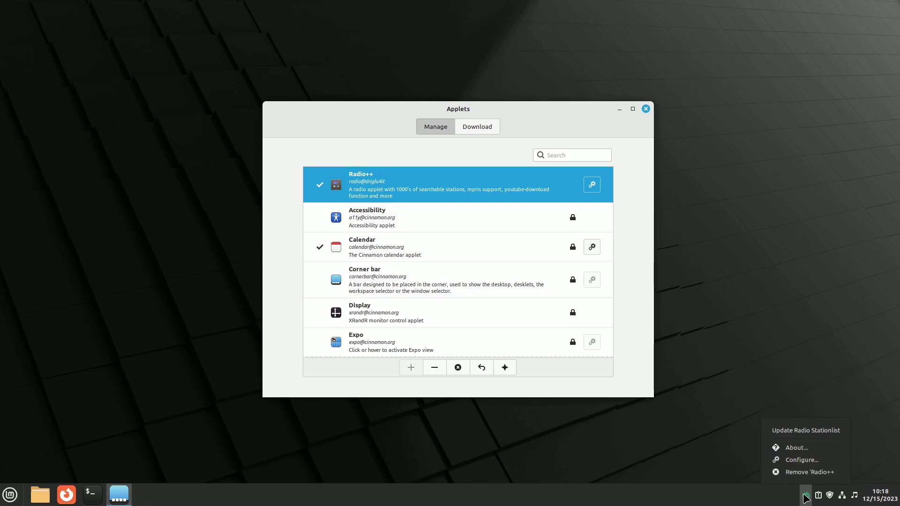
{"action": "left_click", "coordinate": [814, 469]}
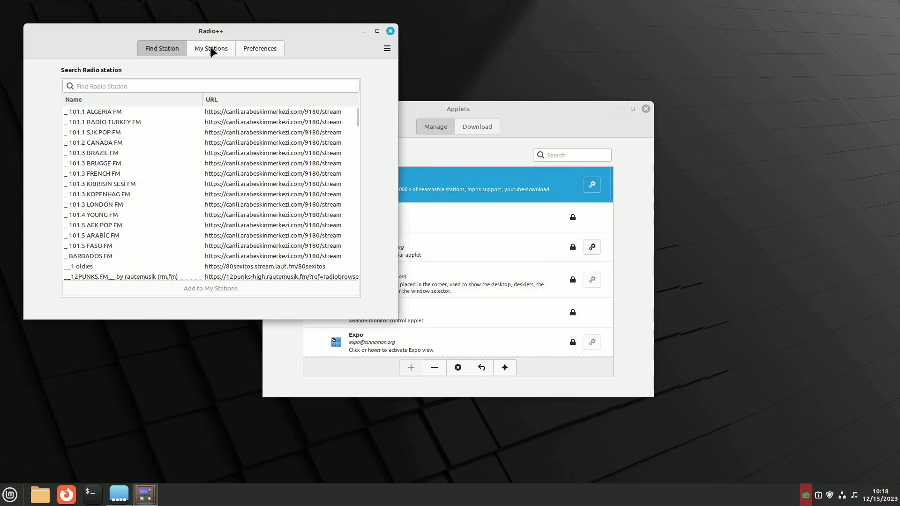
{"action": "left_click", "coordinate": [210, 47]}
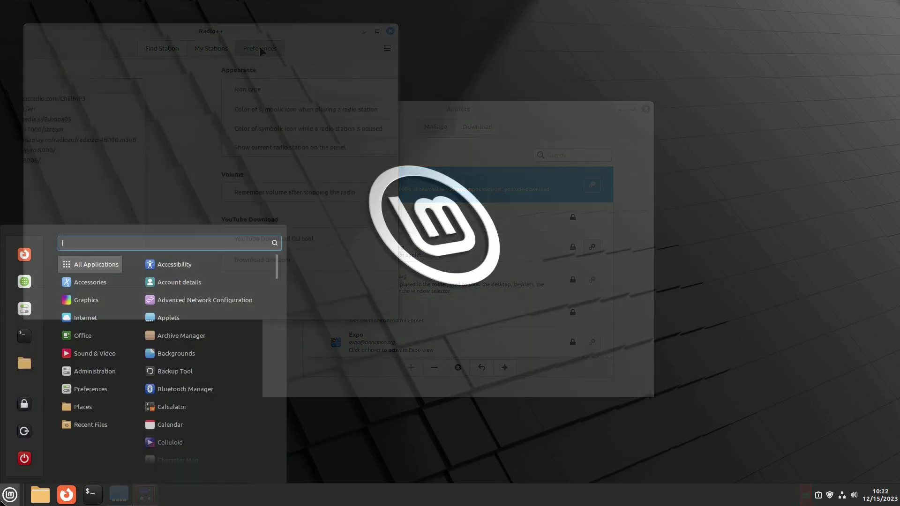
Launch Redshift via the menu search 'red', then show QRedshift's temperature and brightness controls
{"action": "type", "text": "red"}
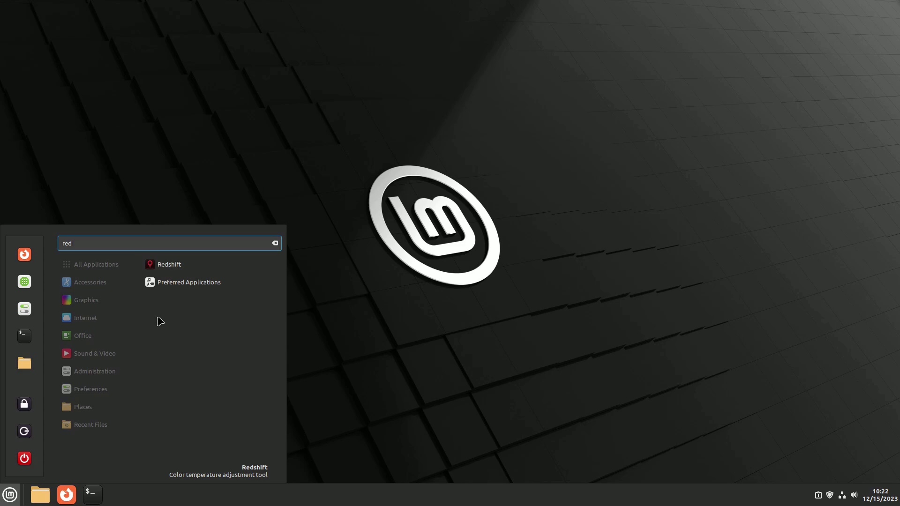
{"action": "left_click", "coordinate": [161, 265]}
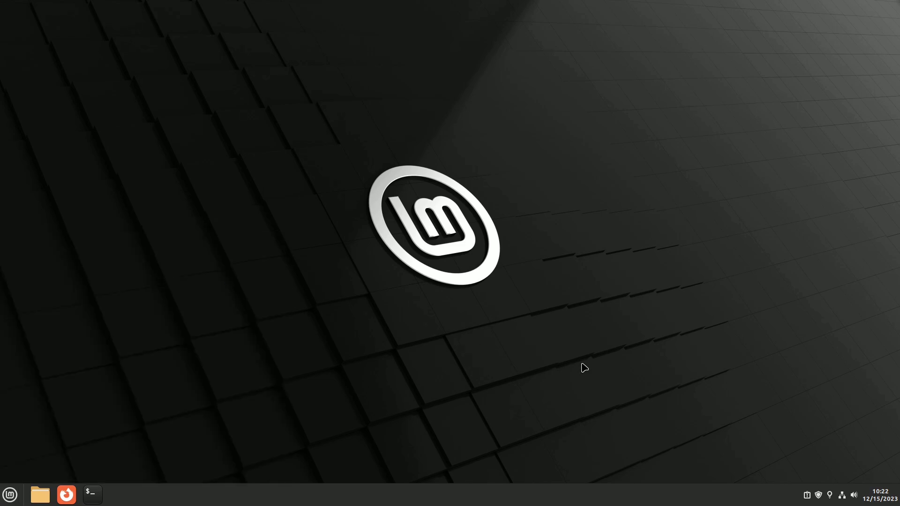
{"action": "right_click", "coordinate": [830, 495]}
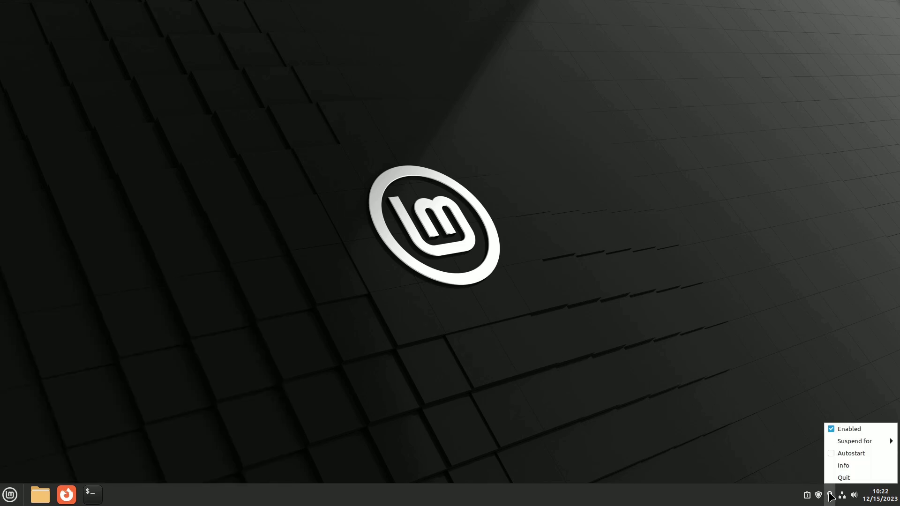
{"action": "mouse_move", "coordinate": [844, 444]}
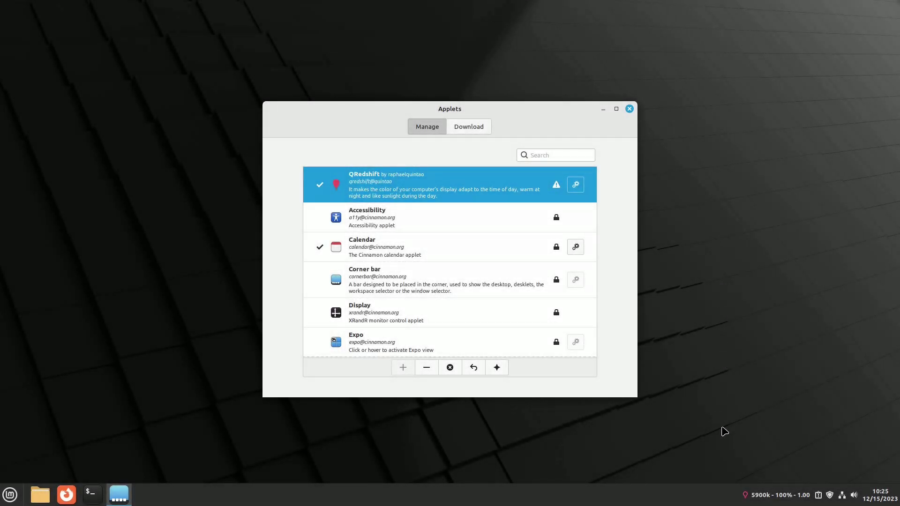
{"action": "left_click", "coordinate": [767, 500]}
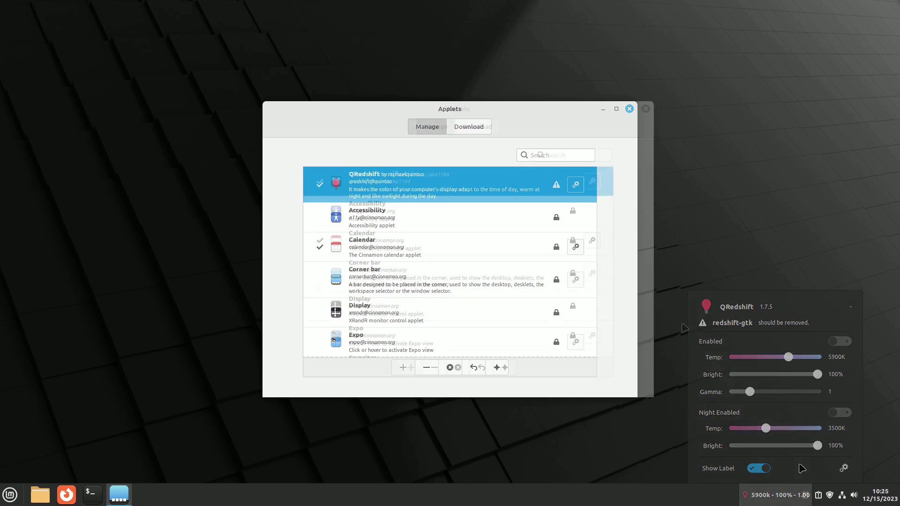
Start a 10 Minutes countdown on the Timer applet, then toggle the Timer switch off and on
{"action": "left_click", "coordinate": [806, 496]}
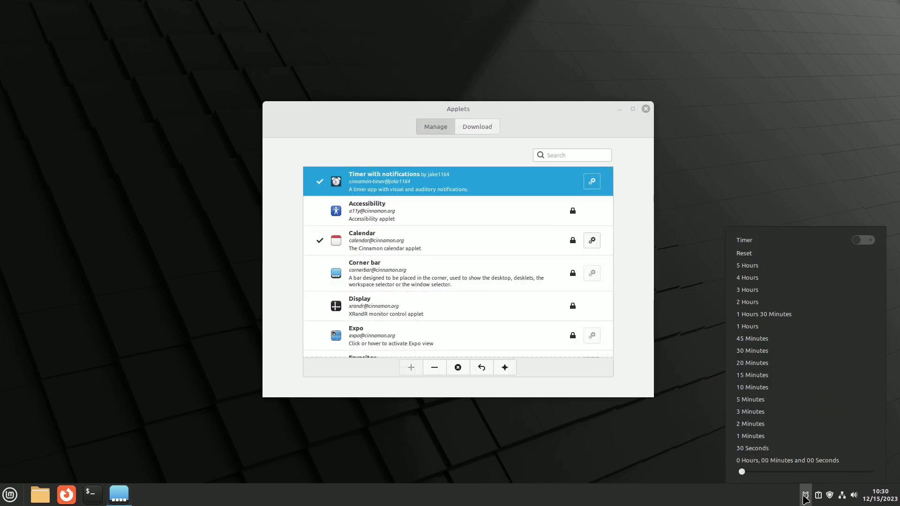
{"action": "left_click", "coordinate": [766, 393]}
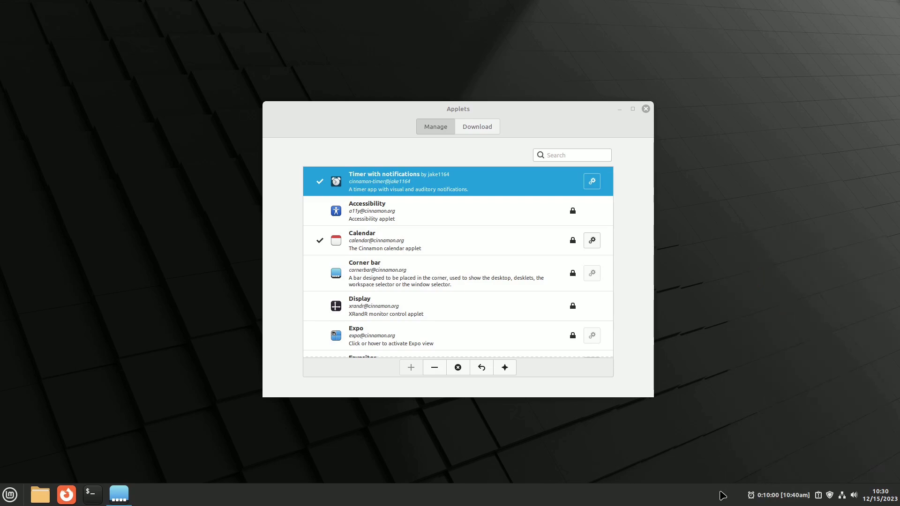
{"action": "left_click", "coordinate": [798, 498]}
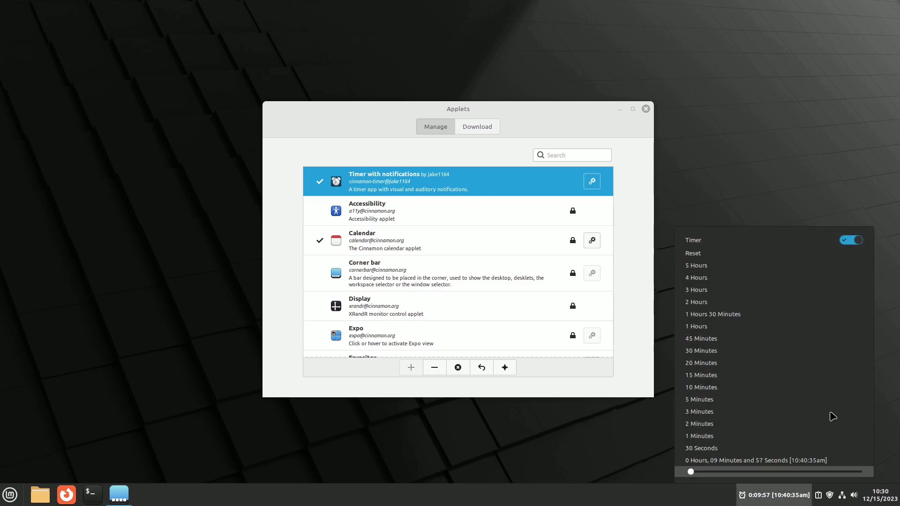
{"action": "left_click", "coordinate": [854, 240]}
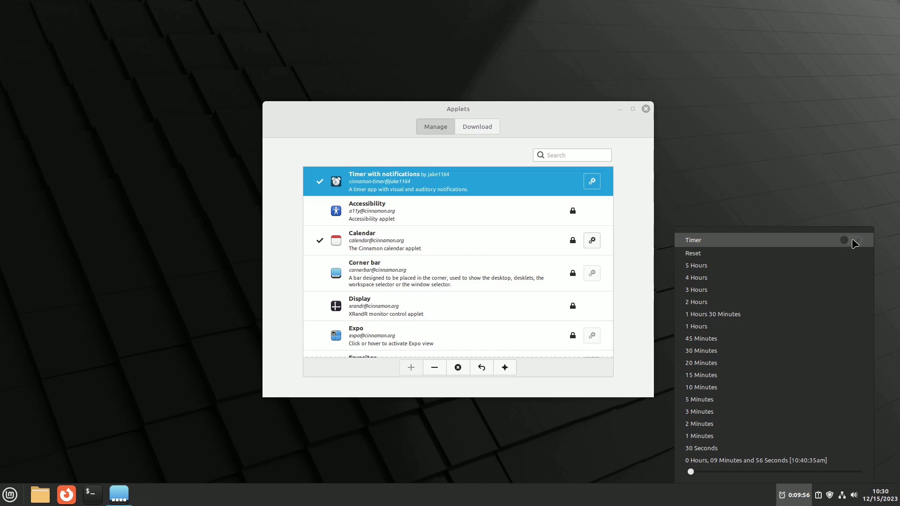
{"action": "left_click", "coordinate": [853, 240]}
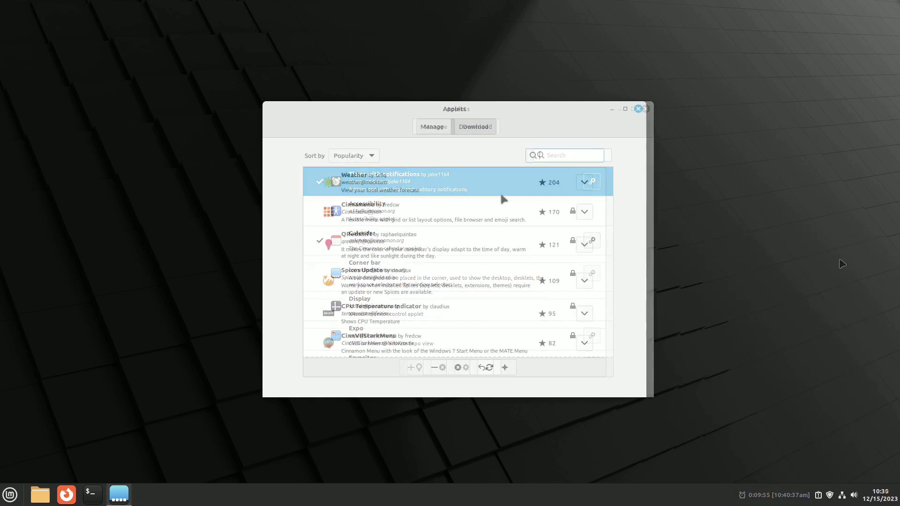
Scroll through the downloadable applets sorted by Popularity
{"action": "scroll", "coordinate": [501, 196], "scroll_direction": "down", "scroll_amount": 3}
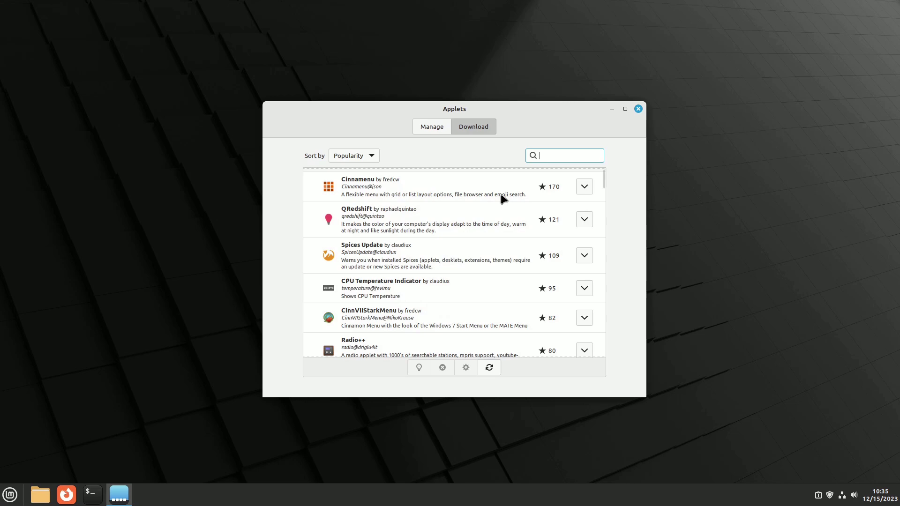
{"action": "scroll", "coordinate": [501, 198], "scroll_direction": "down", "scroll_amount": 1}
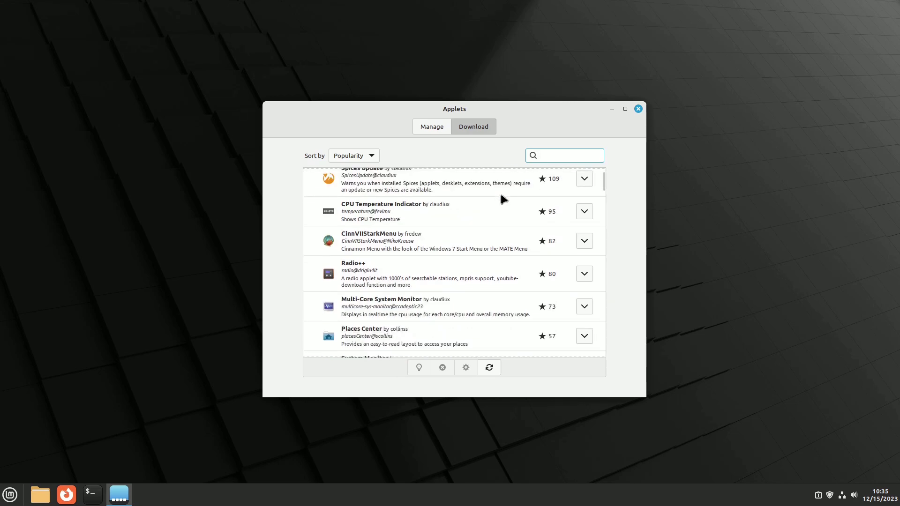
{"action": "scroll", "coordinate": [501, 199], "scroll_direction": "down", "scroll_amount": 2}
{"action": "scroll", "coordinate": [501, 197], "scroll_direction": "down", "scroll_amount": 3}
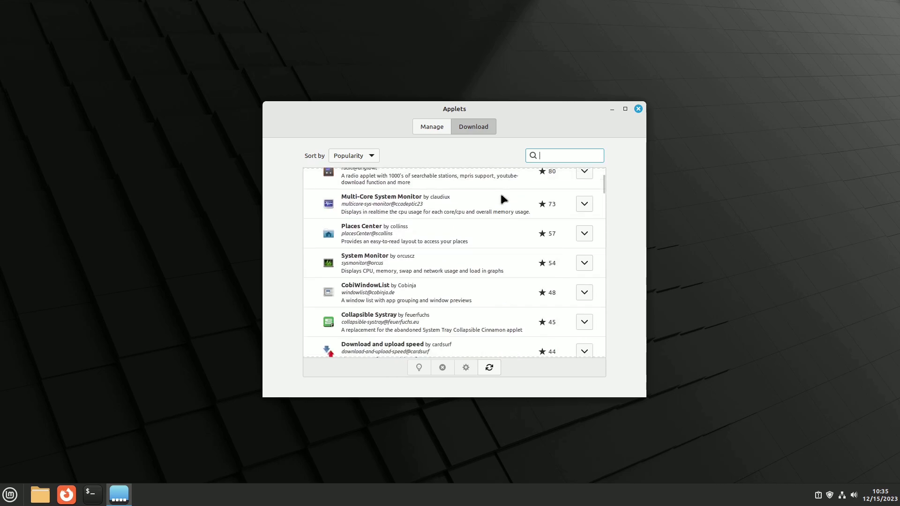
{"action": "scroll", "coordinate": [501, 199], "scroll_direction": "down", "scroll_amount": 4}
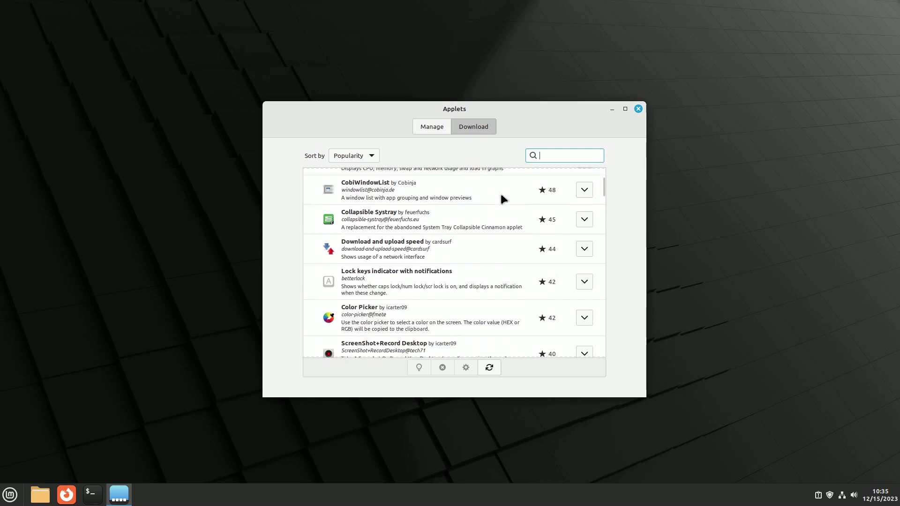
{"action": "scroll", "coordinate": [501, 197], "scroll_direction": "down", "scroll_amount": 4}
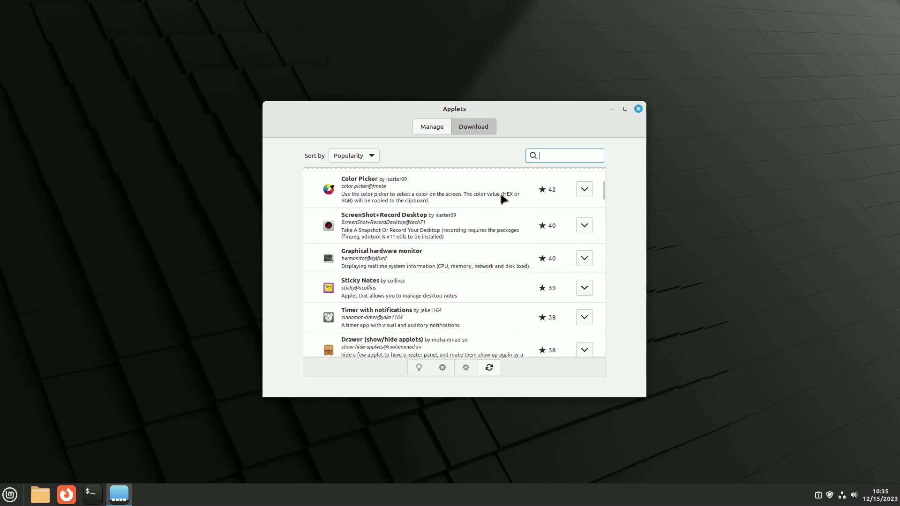
{"action": "scroll", "coordinate": [501, 197], "scroll_direction": "down", "scroll_amount": 4}
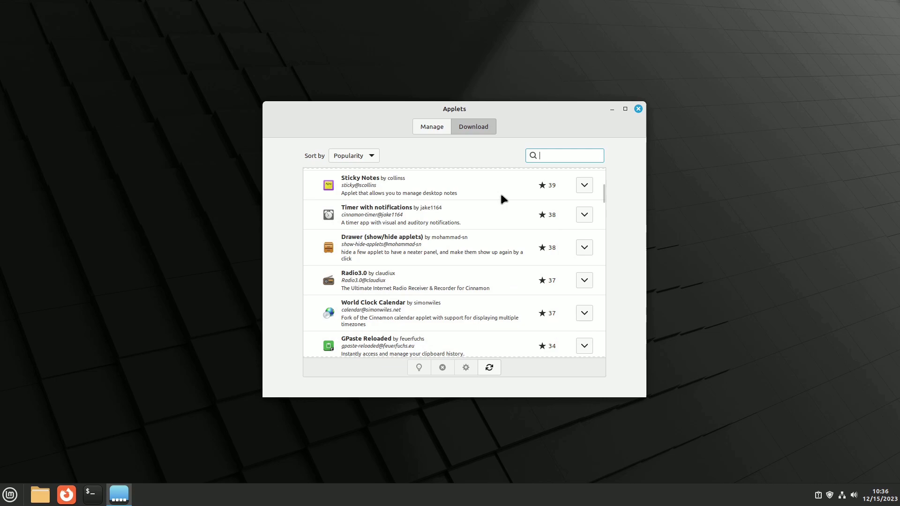
{"action": "scroll", "coordinate": [502, 199], "scroll_direction": "down", "scroll_amount": 4}
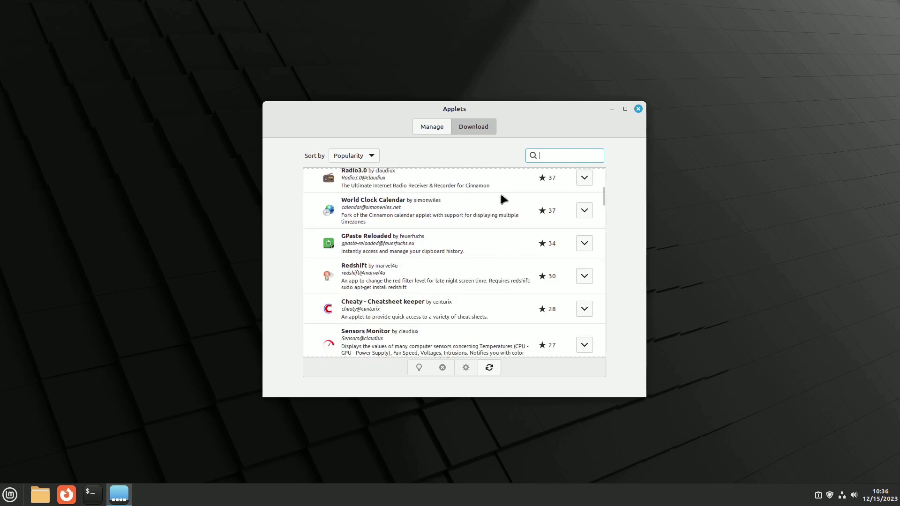
{"action": "scroll", "coordinate": [501, 197], "scroll_direction": "down", "scroll_amount": 4}
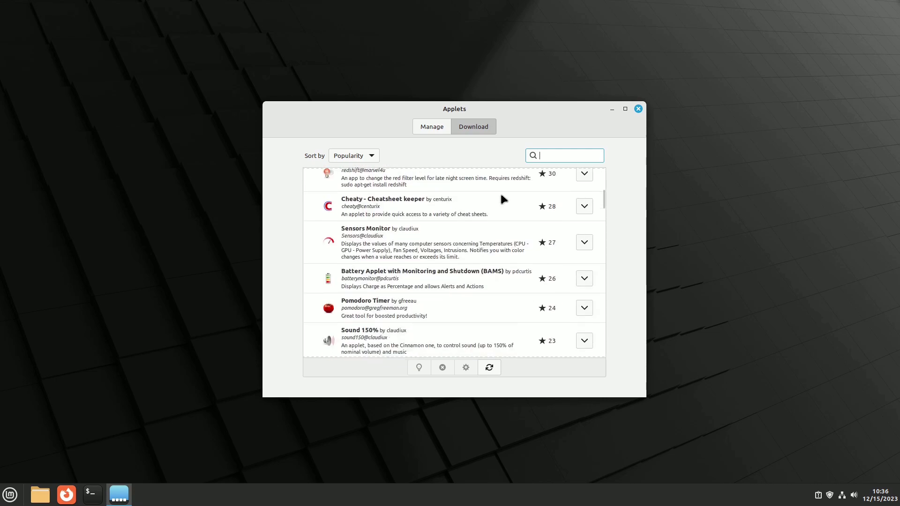
{"action": "scroll", "coordinate": [501, 199], "scroll_direction": "down", "scroll_amount": 4}
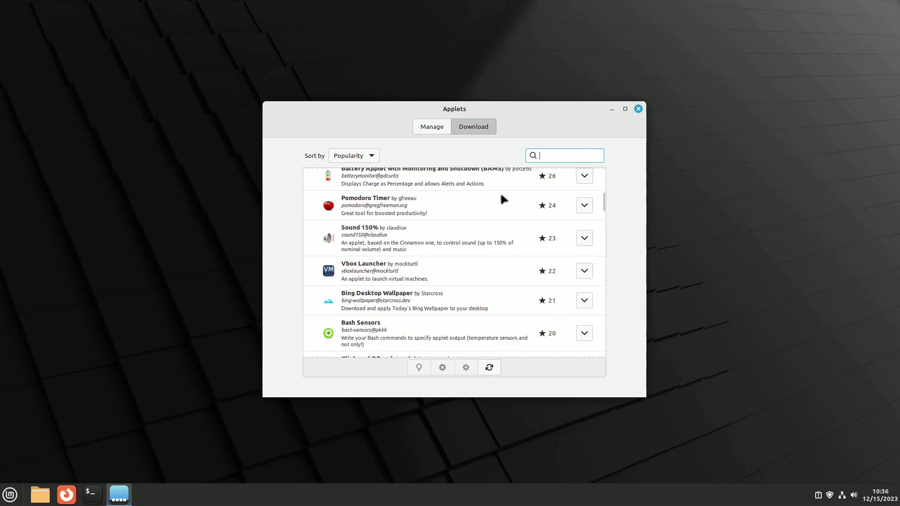
{"action": "scroll", "coordinate": [500, 198], "scroll_direction": "down", "scroll_amount": 3}
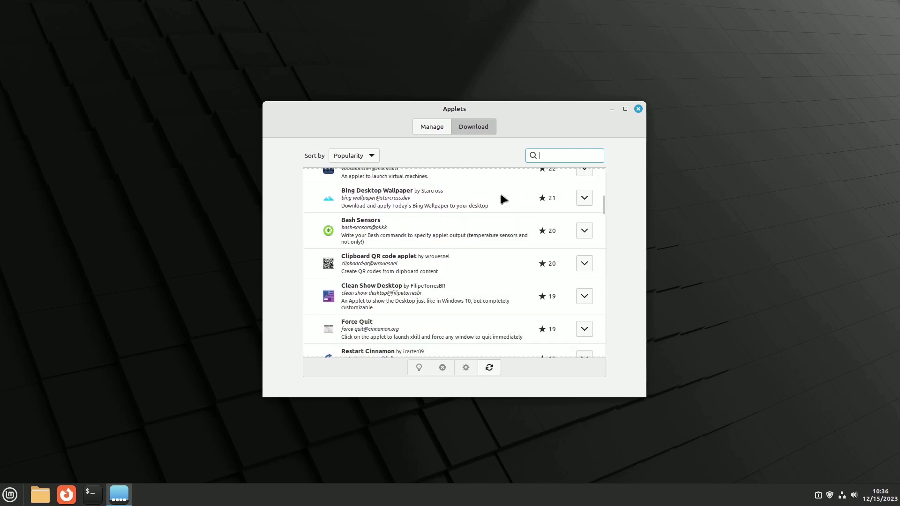
{"action": "scroll", "coordinate": [500, 199], "scroll_direction": "down", "scroll_amount": 5}
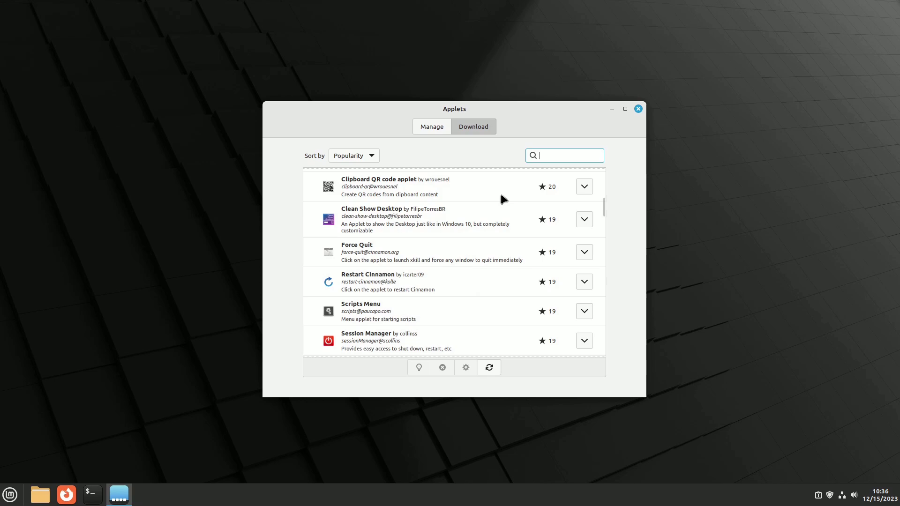
{"action": "scroll", "coordinate": [501, 197], "scroll_direction": "down", "scroll_amount": 4}
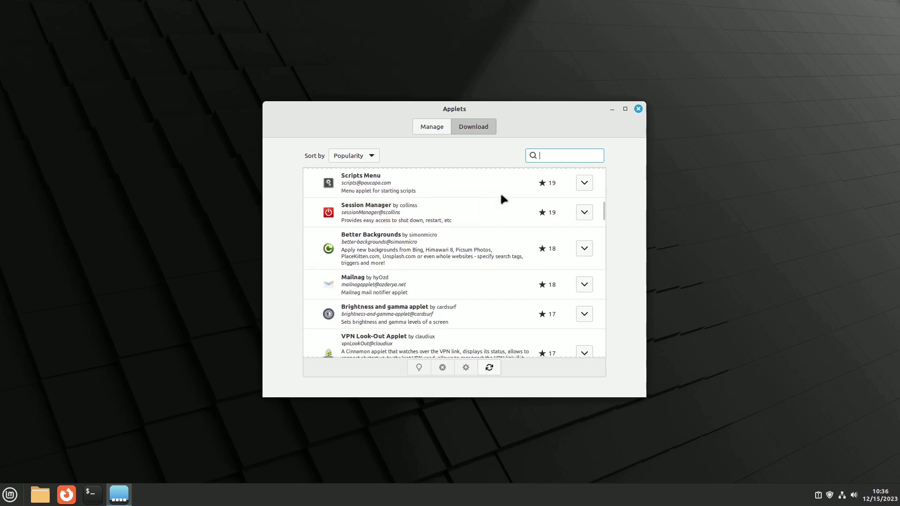
{"action": "scroll", "coordinate": [500, 197], "scroll_direction": "down", "scroll_amount": 4}
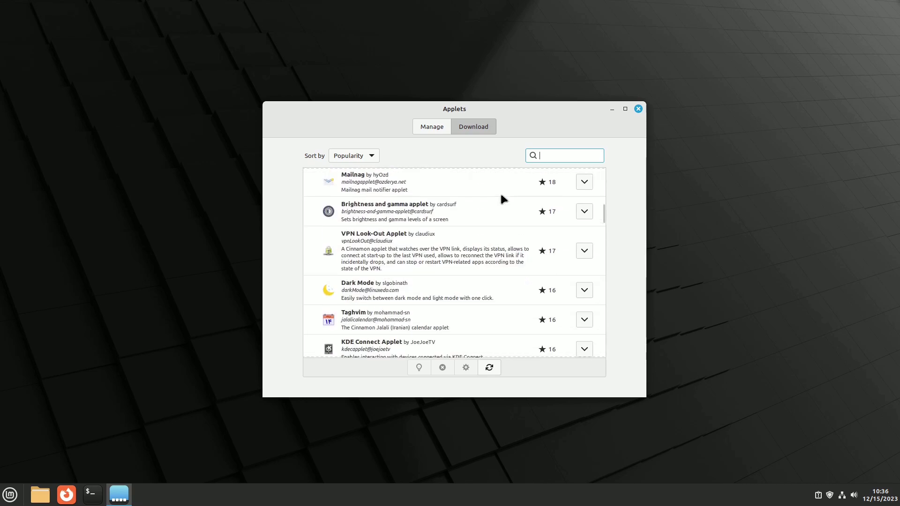
{"action": "scroll", "coordinate": [500, 196], "scroll_direction": "down", "scroll_amount": 3}
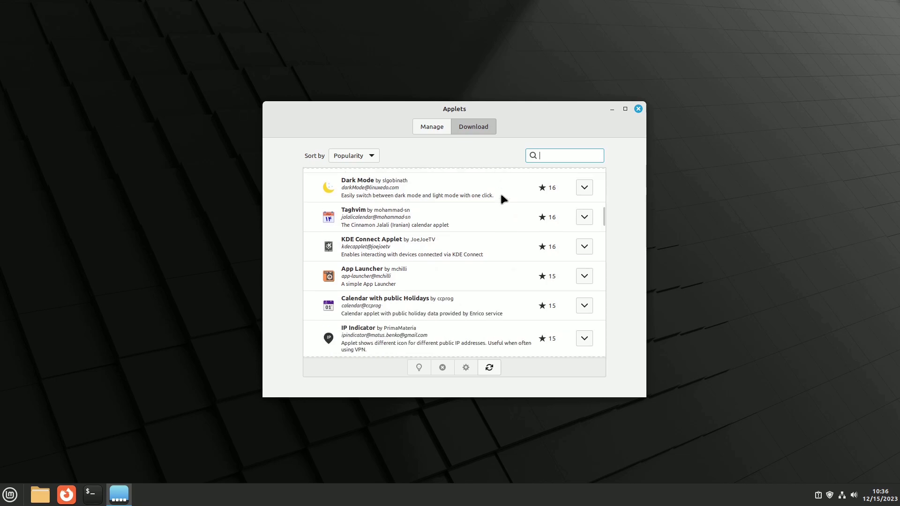
{"action": "scroll", "coordinate": [501, 196], "scroll_direction": "down", "scroll_amount": 5}
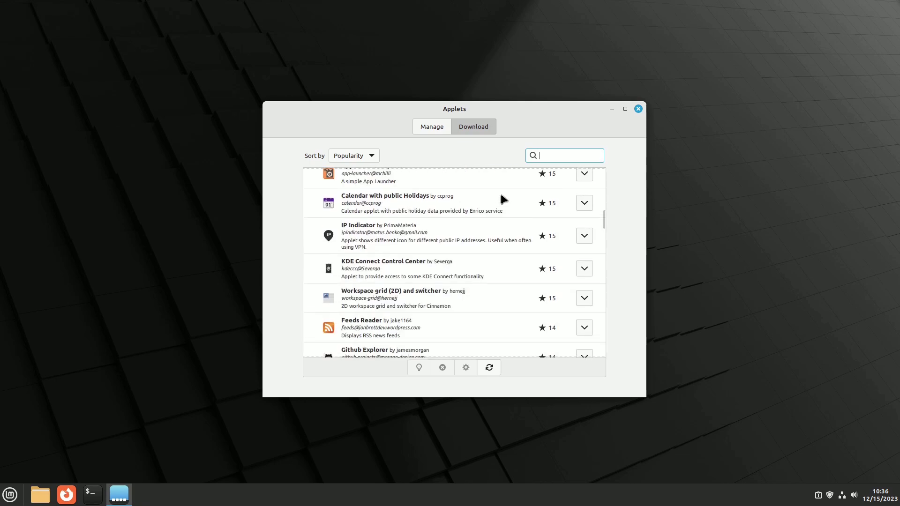
{"action": "scroll", "coordinate": [501, 199], "scroll_direction": "down", "scroll_amount": 1}
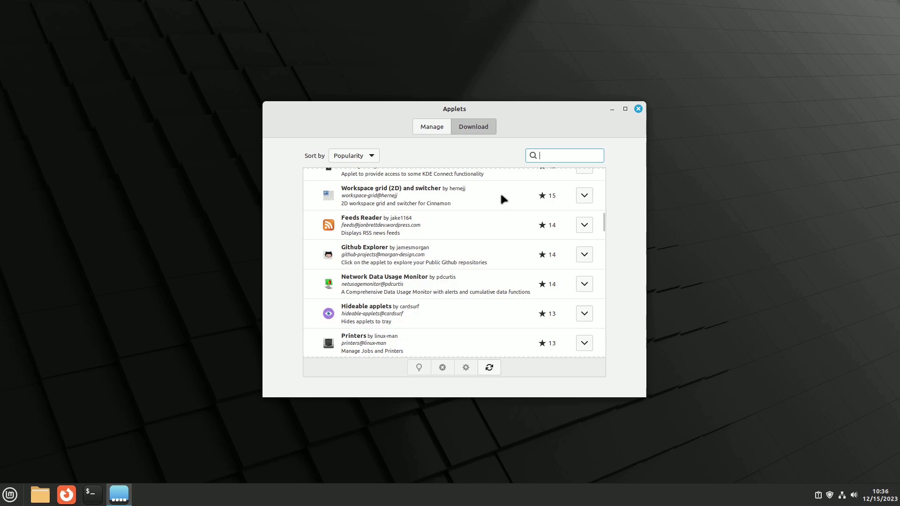
{"action": "scroll", "coordinate": [502, 199], "scroll_direction": "down", "scroll_amount": 2}
{"action": "scroll", "coordinate": [502, 196], "scroll_direction": "down", "scroll_amount": 4}
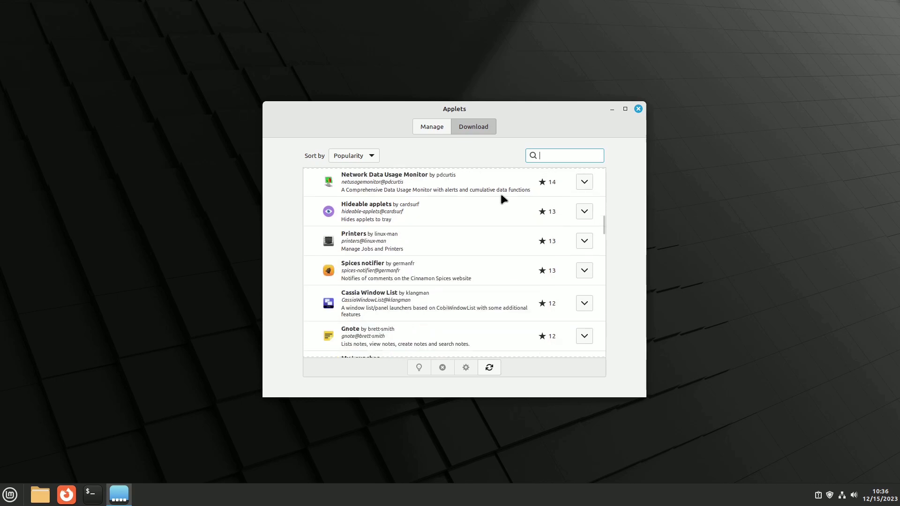
{"action": "scroll", "coordinate": [502, 199], "scroll_direction": "down", "scroll_amount": 4}
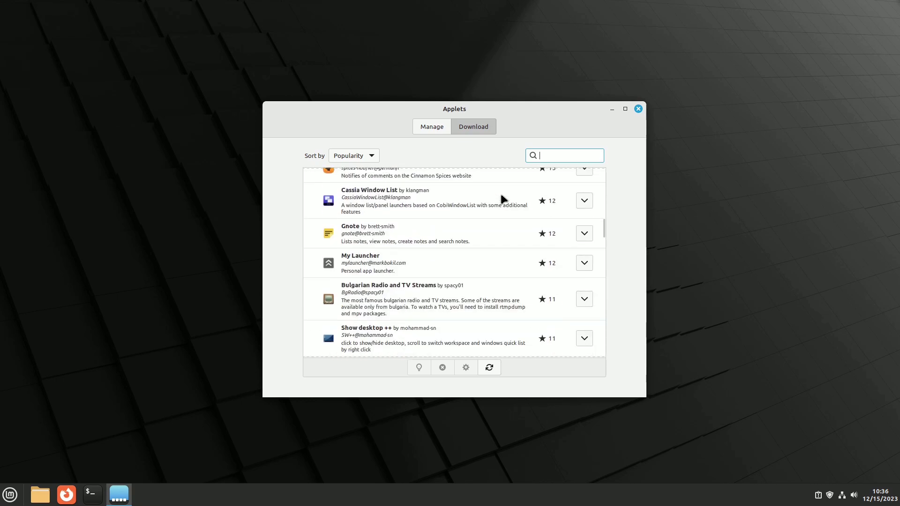
{"action": "scroll", "coordinate": [501, 199], "scroll_direction": "down", "scroll_amount": 5}
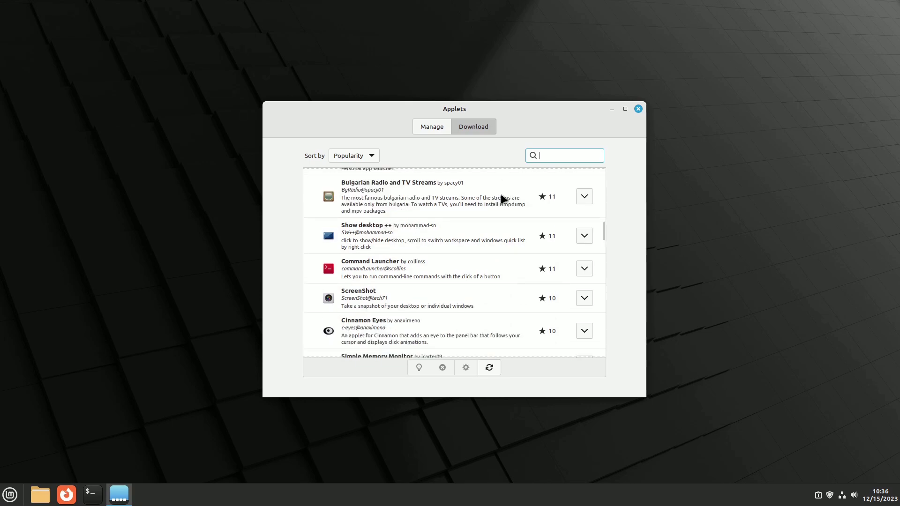
{"action": "scroll", "coordinate": [502, 199], "scroll_direction": "down", "scroll_amount": 5}
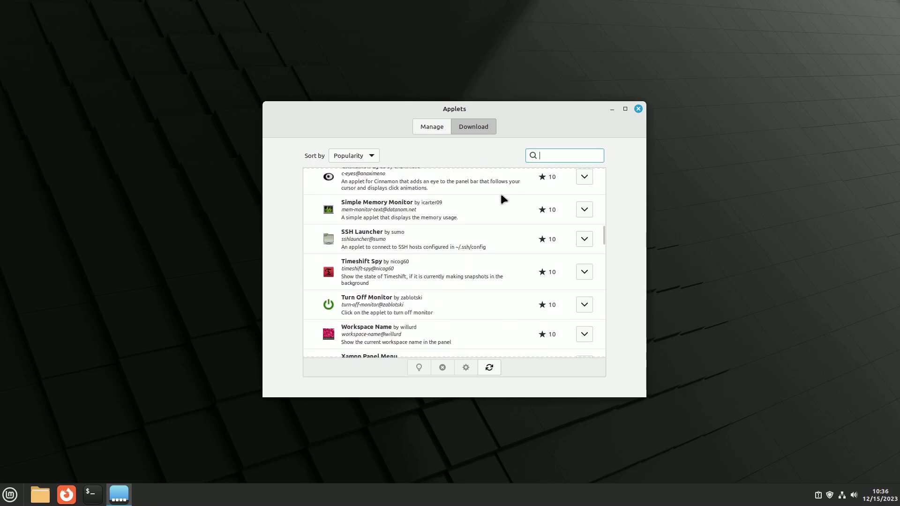
{"action": "scroll", "coordinate": [500, 191], "scroll_direction": "down", "scroll_amount": 1}
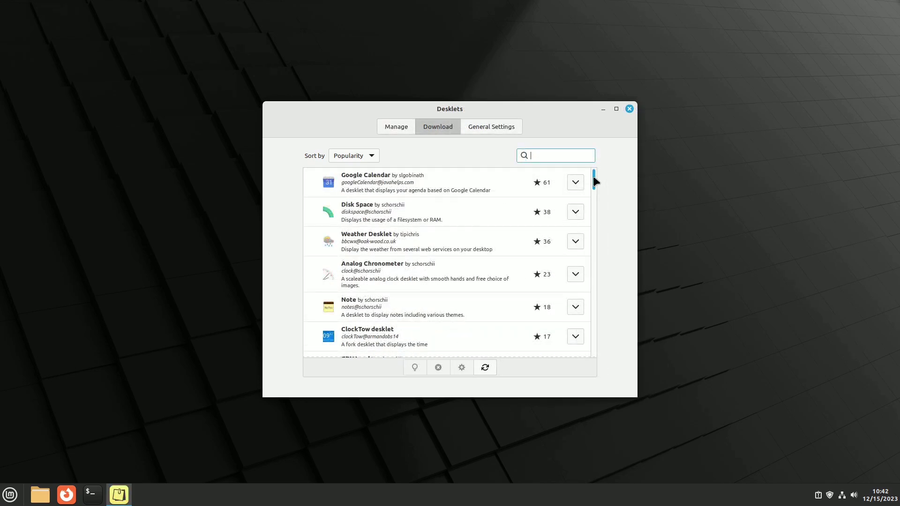
Scroll the downloadable desklets catalogue down to its end
{"action": "left_click_drag", "start_coordinate": [594, 181], "coordinate": [608, 351]}
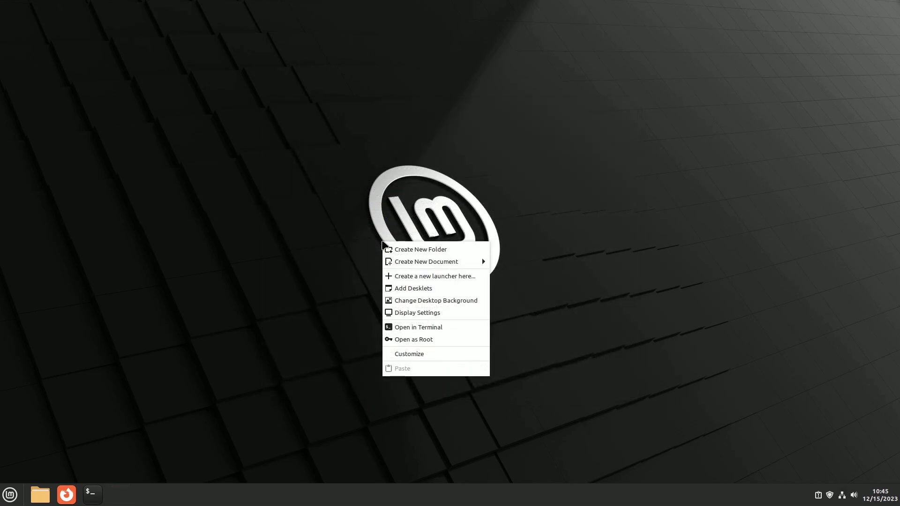
Open the Desklets manager and add, then remove, a Digital photo frame desklet
{"action": "left_click", "coordinate": [424, 288]}
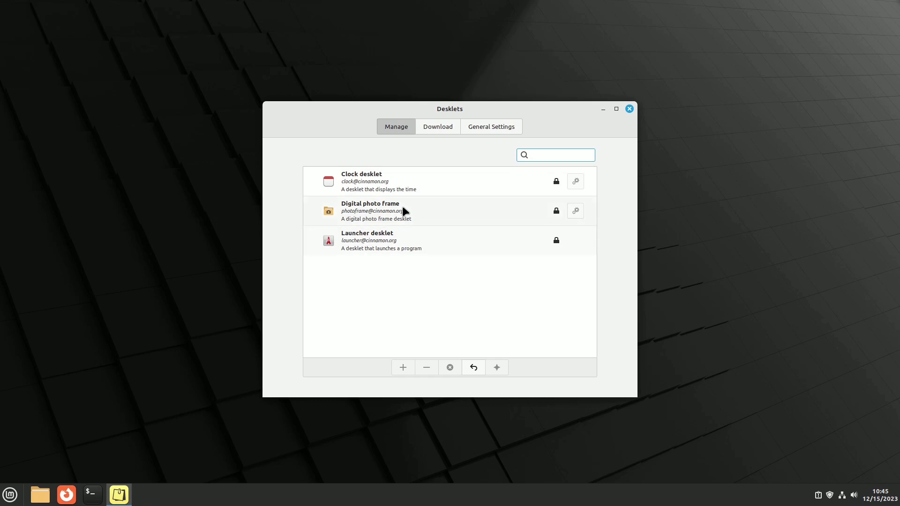
{"action": "left_click", "coordinate": [401, 184]}
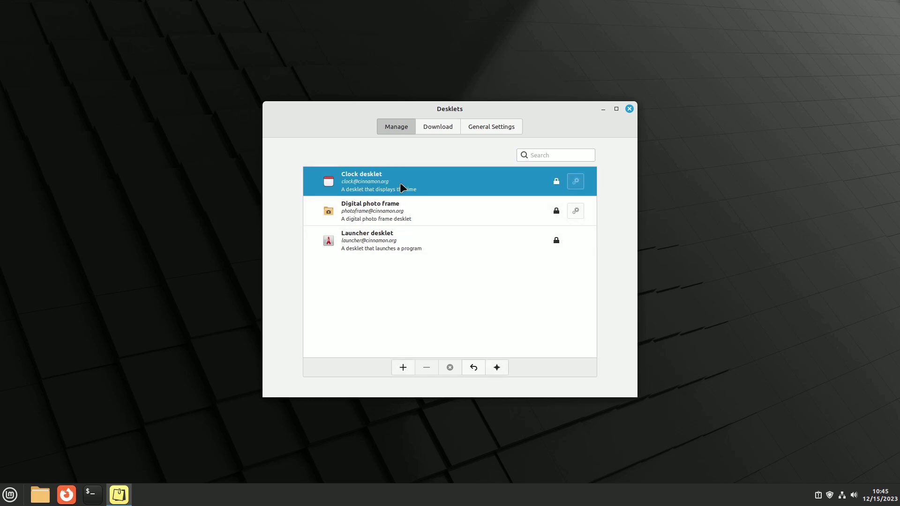
{"action": "left_click", "coordinate": [424, 217]}
{"action": "left_click", "coordinate": [435, 241]}
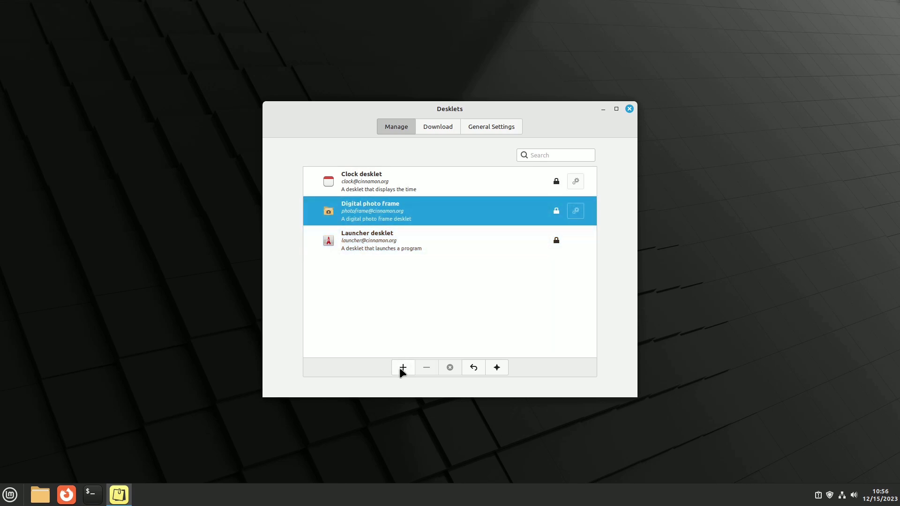
{"action": "left_click", "coordinate": [400, 368]}
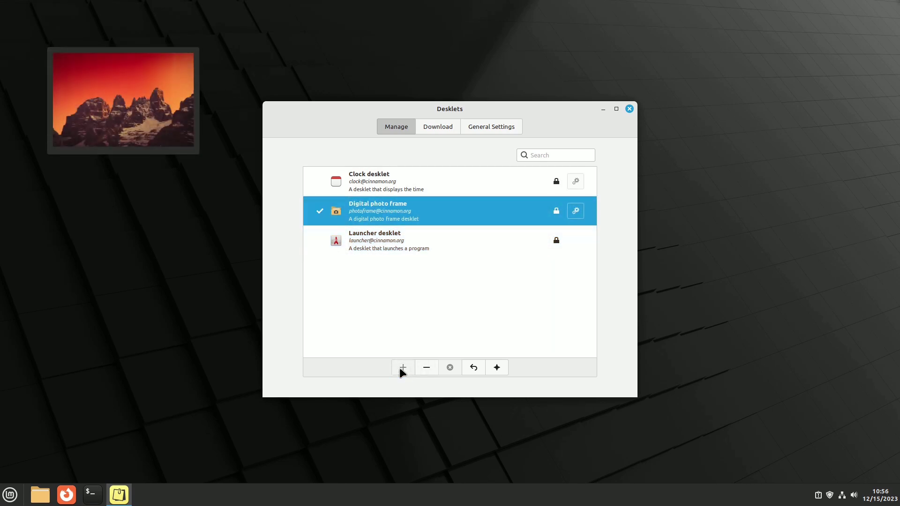
{"action": "left_click", "coordinate": [427, 369]}
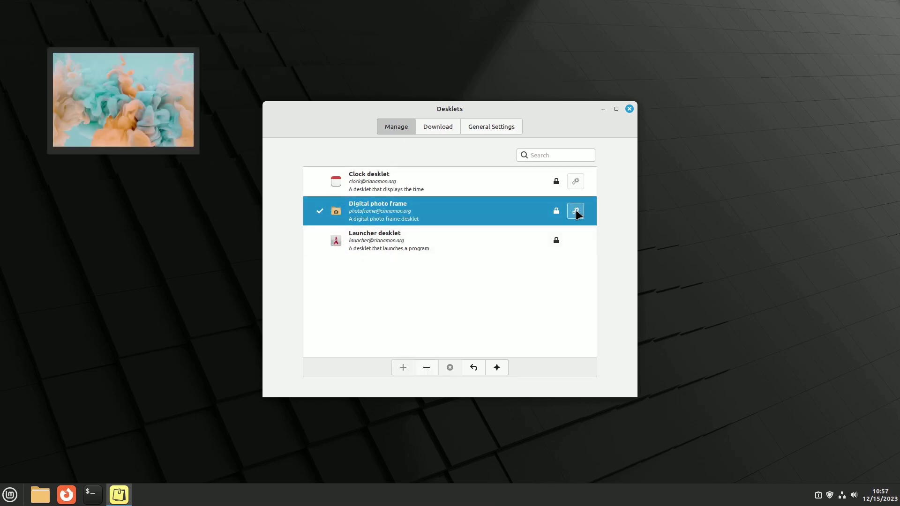
Open the Digital photo frame settings, then uninstall the Weather Desklet
{"action": "left_click", "coordinate": [577, 212]}
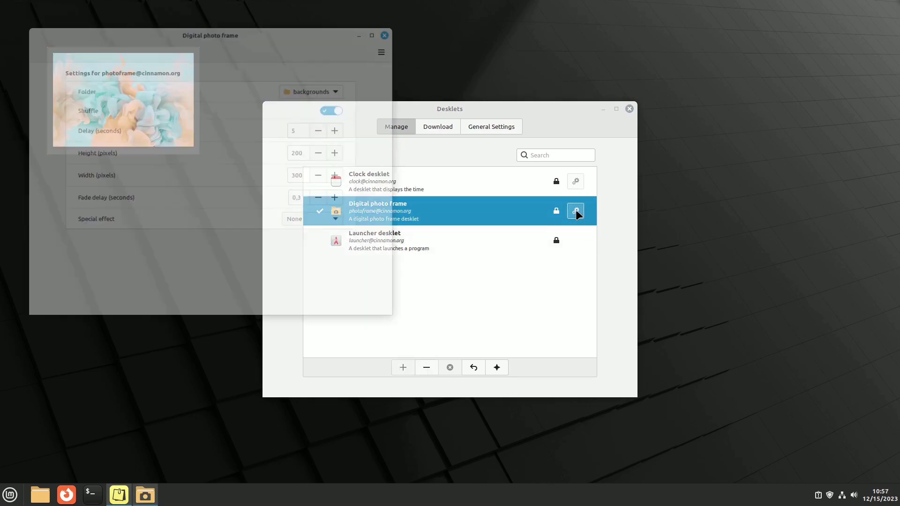
{"action": "left_click_drag", "start_coordinate": [283, 38], "coordinate": [568, 76]}
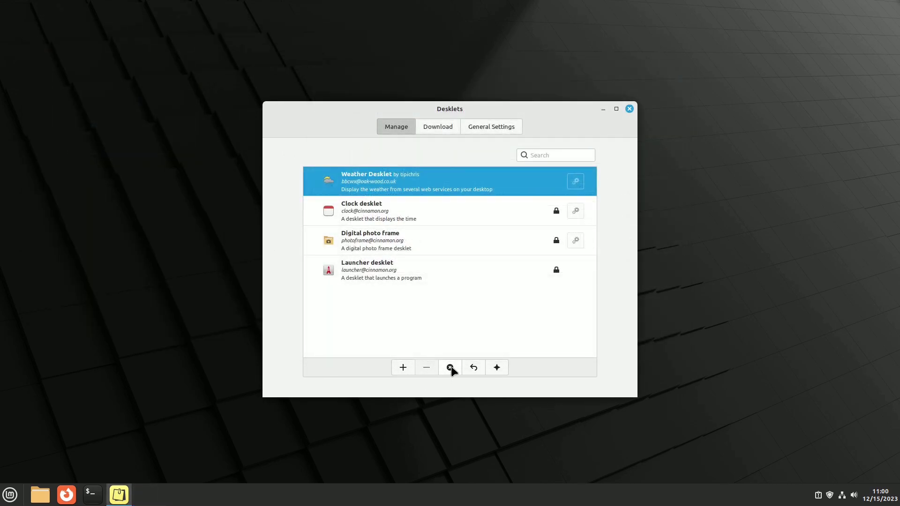
{"action": "left_click", "coordinate": [450, 368]}
{"action": "left_click", "coordinate": [518, 291]}
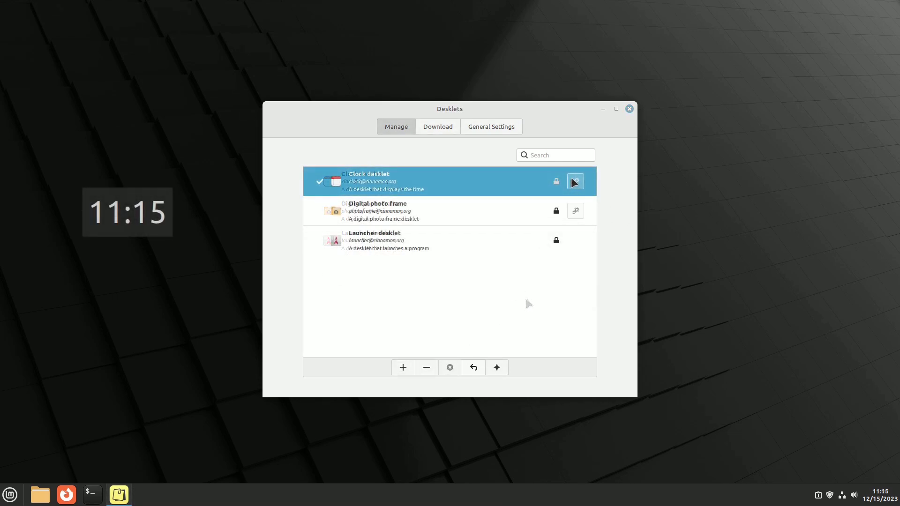
{"action": "left_click", "coordinate": [575, 181]}
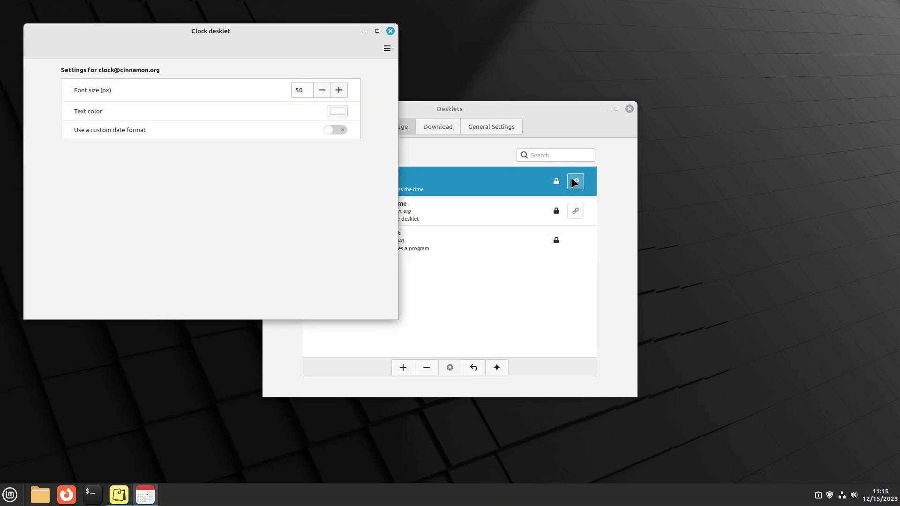
{"action": "left_click_drag", "start_coordinate": [320, 51], "coordinate": [611, 153]}
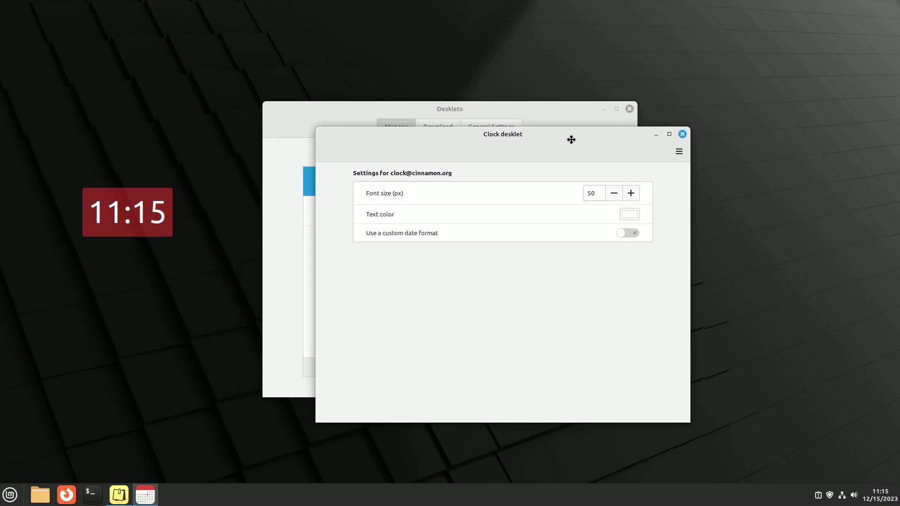
{"action": "left_click", "coordinate": [629, 233]}
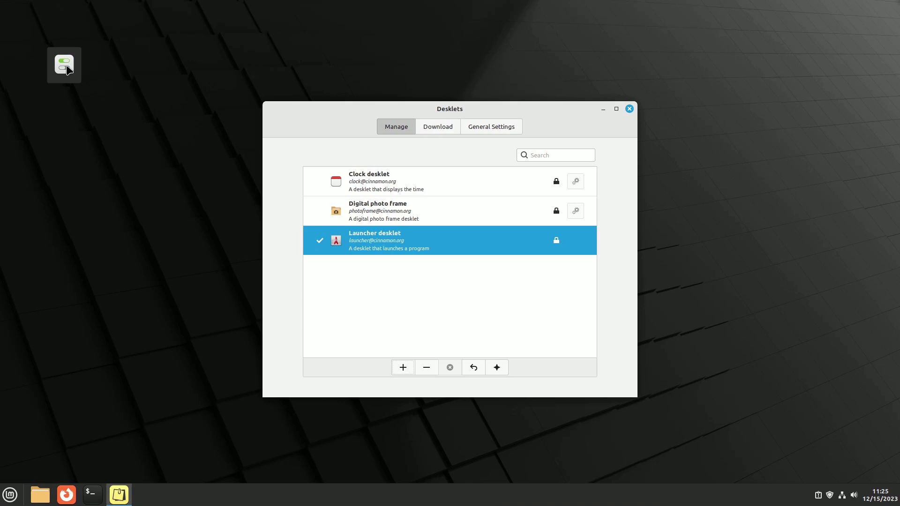
{"action": "left_click", "coordinate": [68, 70]}
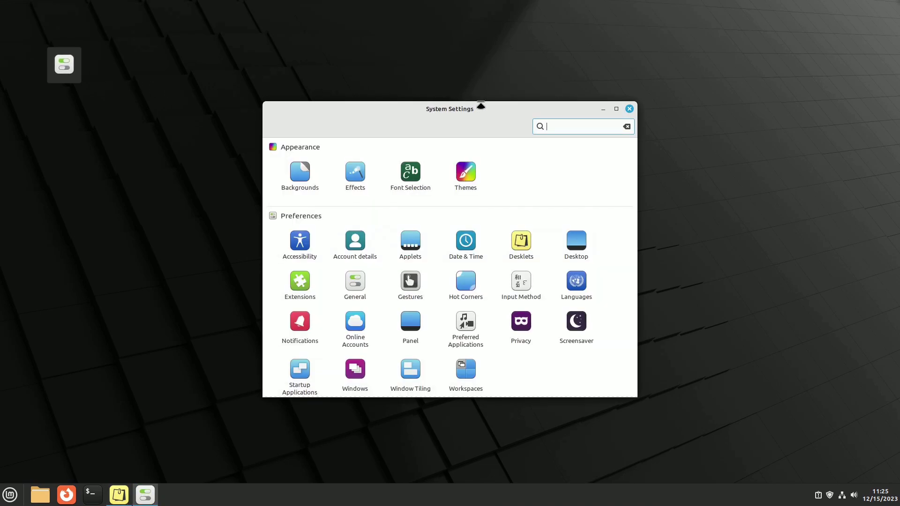
{"action": "left_click", "coordinate": [630, 109]}
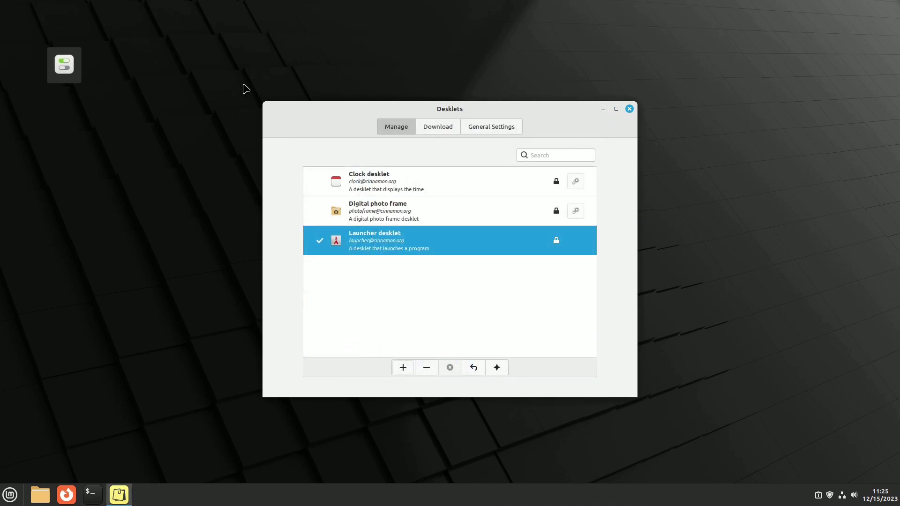
{"action": "right_click", "coordinate": [63, 71]}
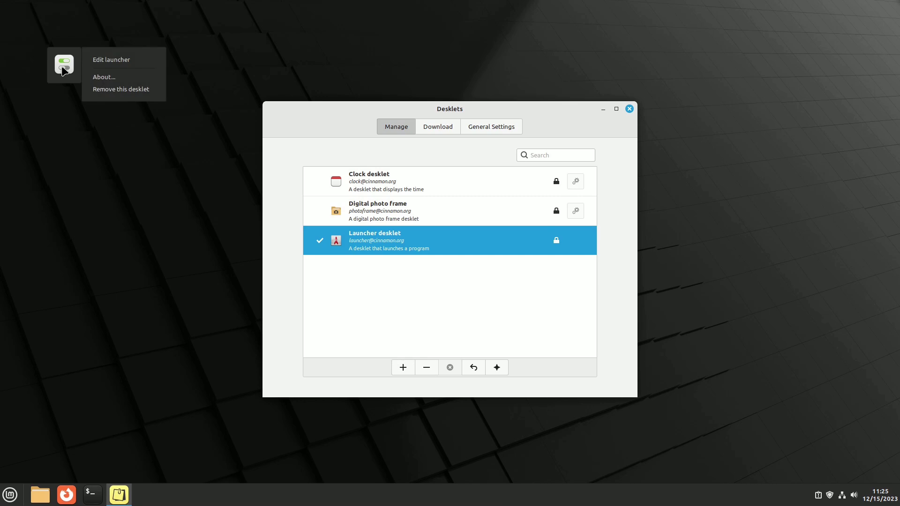
{"action": "left_click", "coordinate": [118, 63]}
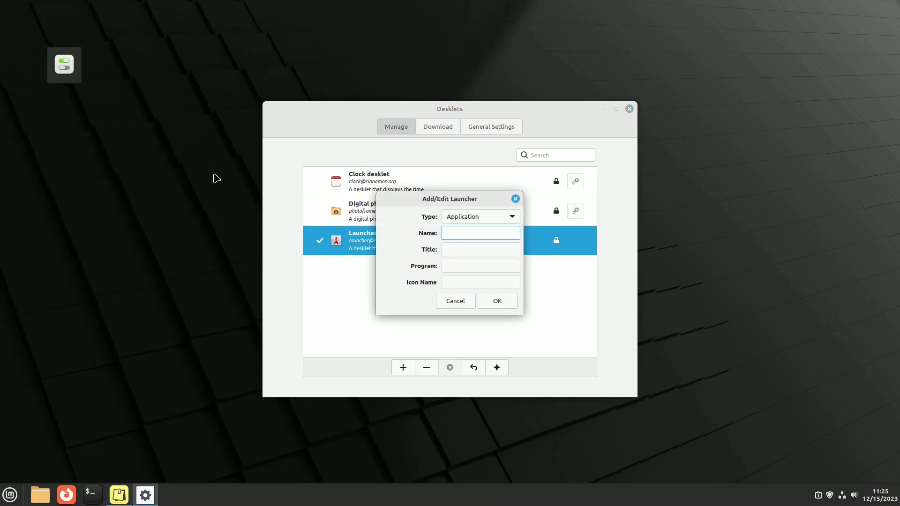
{"action": "left_click", "coordinate": [506, 217]}
{"action": "left_click", "coordinate": [512, 216]}
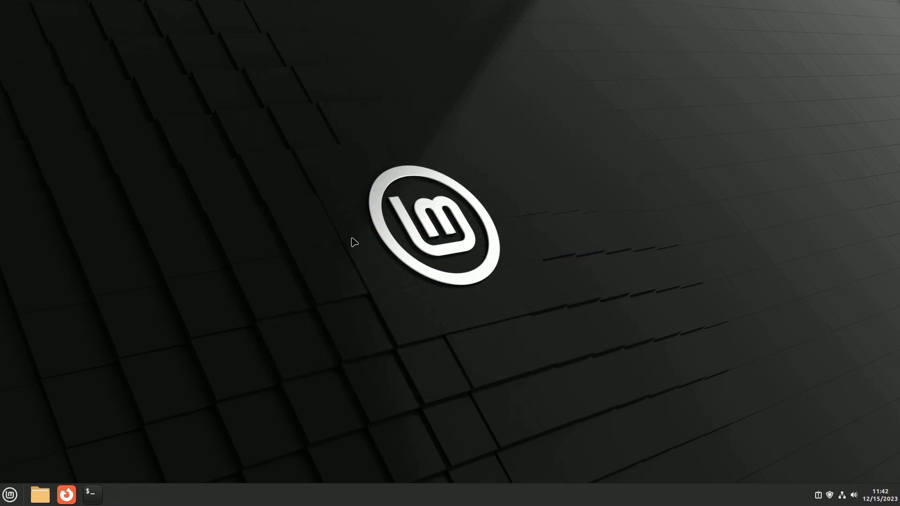
Start creating a new desktop launcher from the desktop menu, then cancel it
{"action": "right_click", "coordinate": [368, 238]}
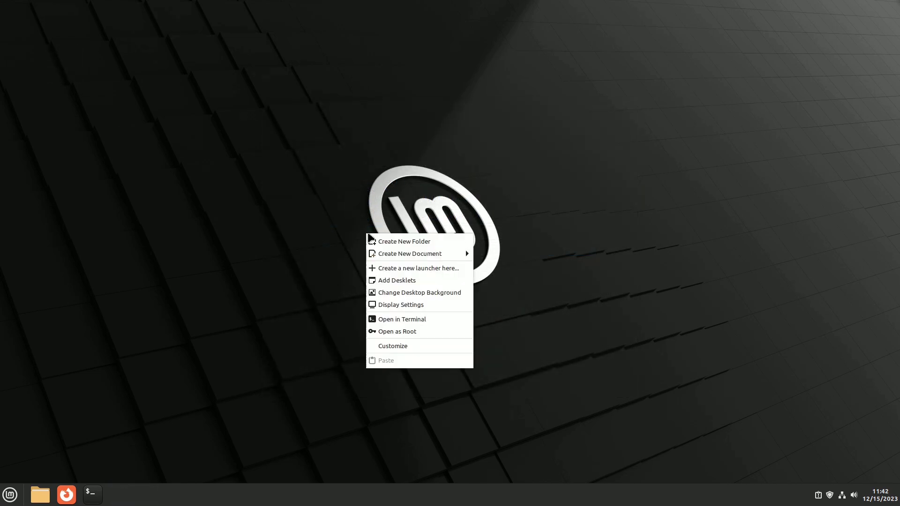
{"action": "left_click", "coordinate": [409, 271]}
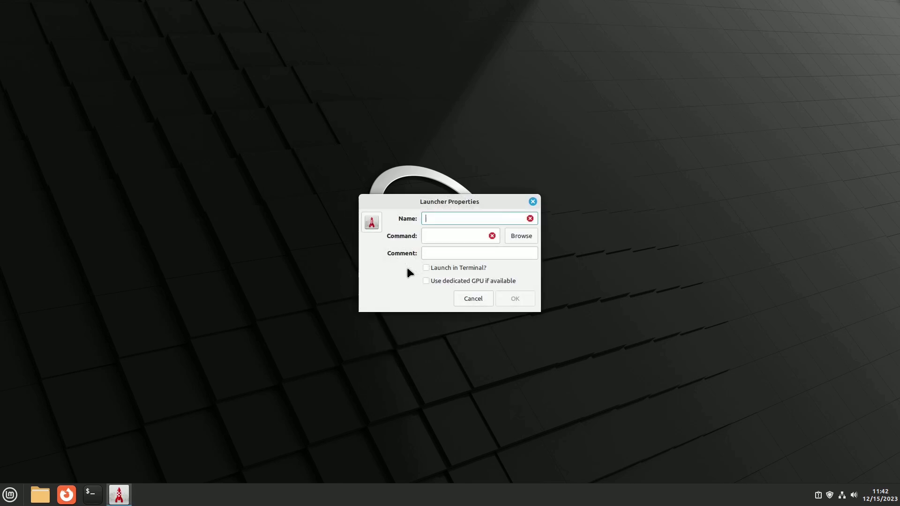
{"action": "left_click", "coordinate": [473, 298]}
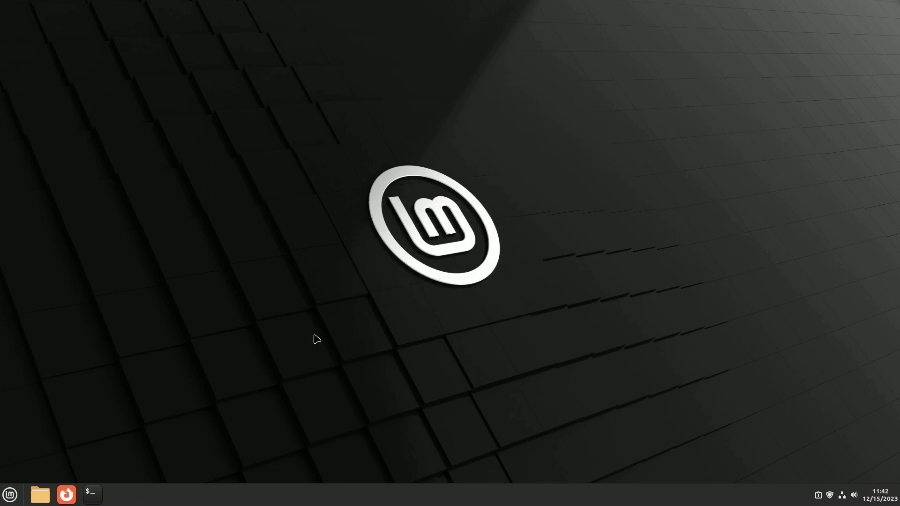
Add desktop shortcuts for Rhythmbox (Sound & Video) and LibreOffice Writer (Office)
{"action": "left_click", "coordinate": [6, 500]}
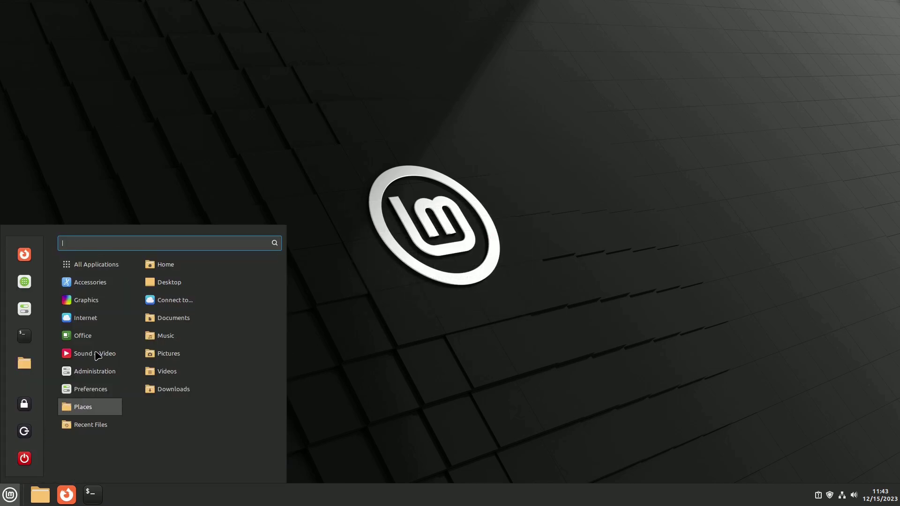
{"action": "mouse_move", "coordinate": [100, 357]}
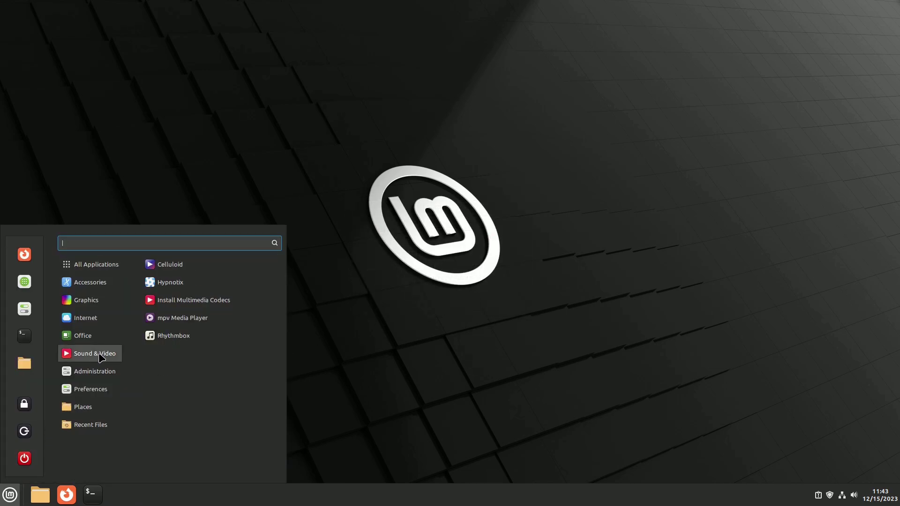
{"action": "right_click", "coordinate": [168, 340]}
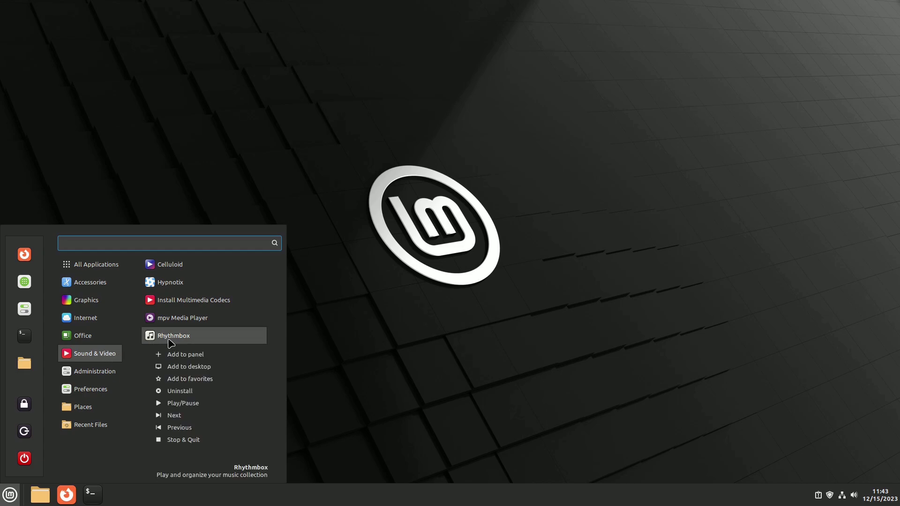
{"action": "left_click", "coordinate": [185, 367]}
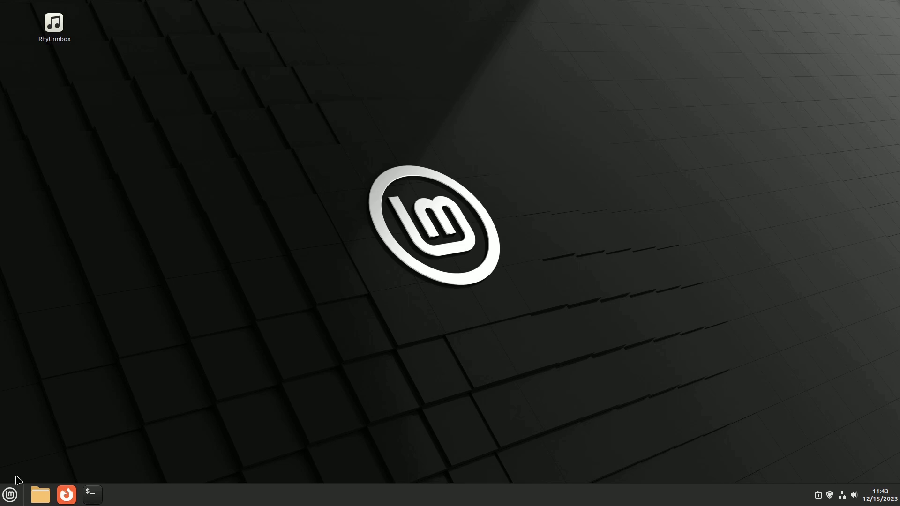
{"action": "left_click", "coordinate": [10, 494]}
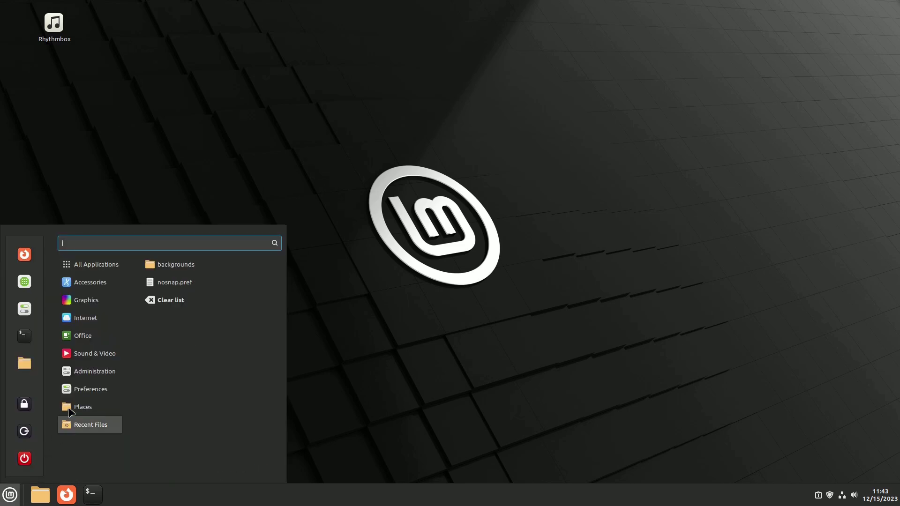
{"action": "mouse_move", "coordinate": [89, 344]}
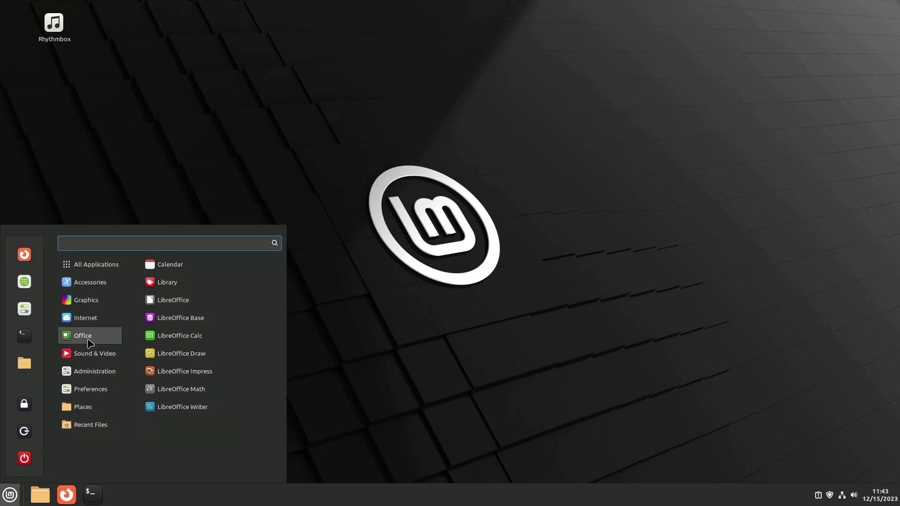
{"action": "right_click", "coordinate": [180, 412]}
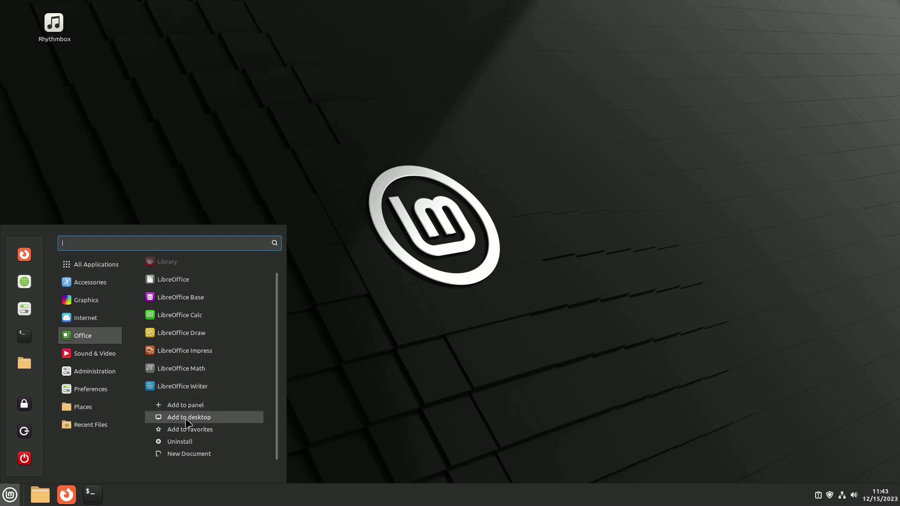
{"action": "left_click", "coordinate": [189, 418]}
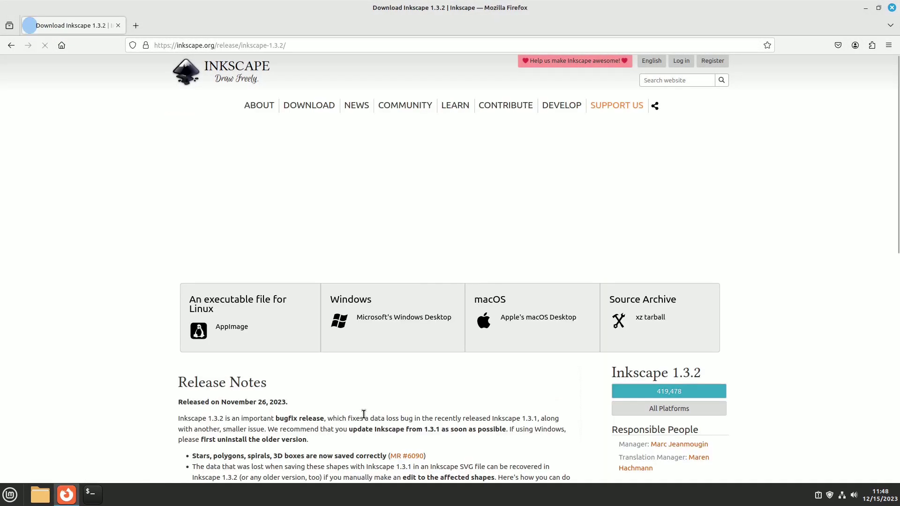
Download the Inkscape 1.3.2 Linux AppImage and open its Downloads folder, maximized
{"action": "left_click", "coordinate": [245, 324]}
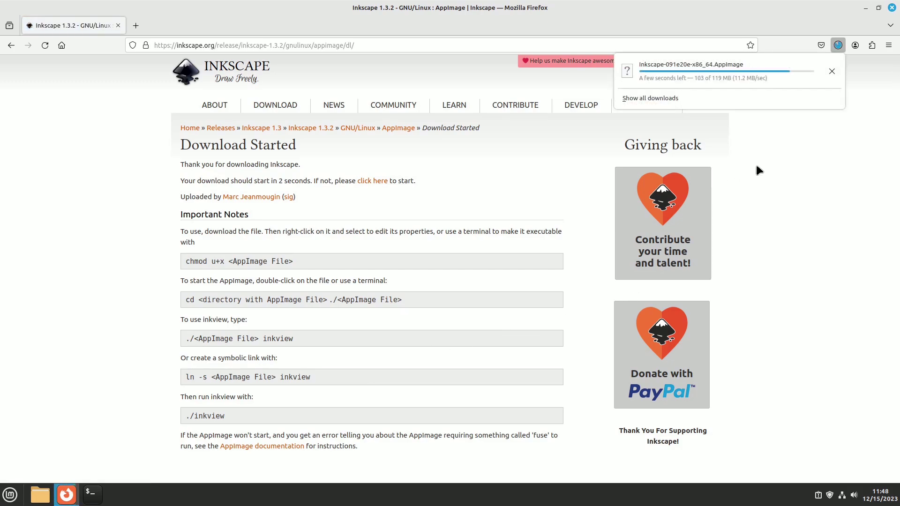
{"action": "left_click", "coordinate": [833, 69]}
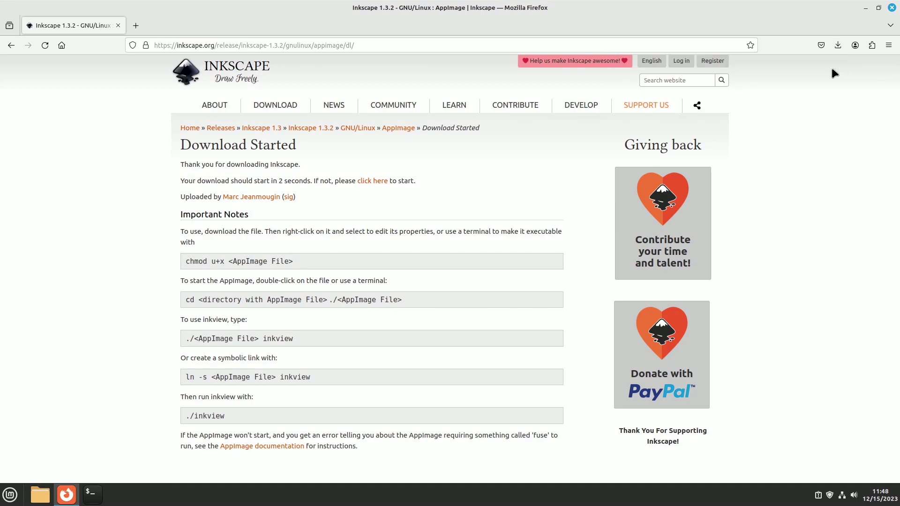
{"action": "left_click", "coordinate": [418, 22]}
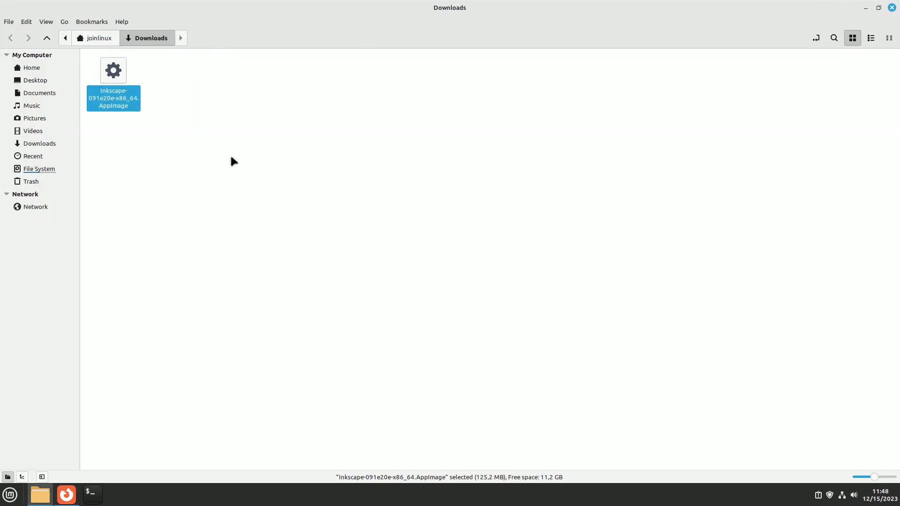
Tick 'Allow executing file as program' in the Inkscape AppImage's Permissions properties
{"action": "left_click", "coordinate": [135, 116]}
{"action": "right_click", "coordinate": [116, 83]}
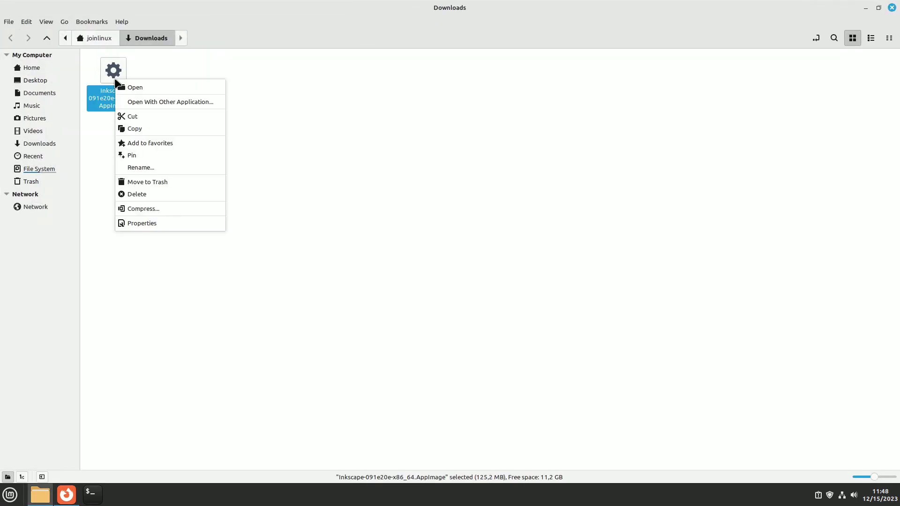
{"action": "left_click", "coordinate": [158, 222]}
{"action": "left_click", "coordinate": [422, 139]}
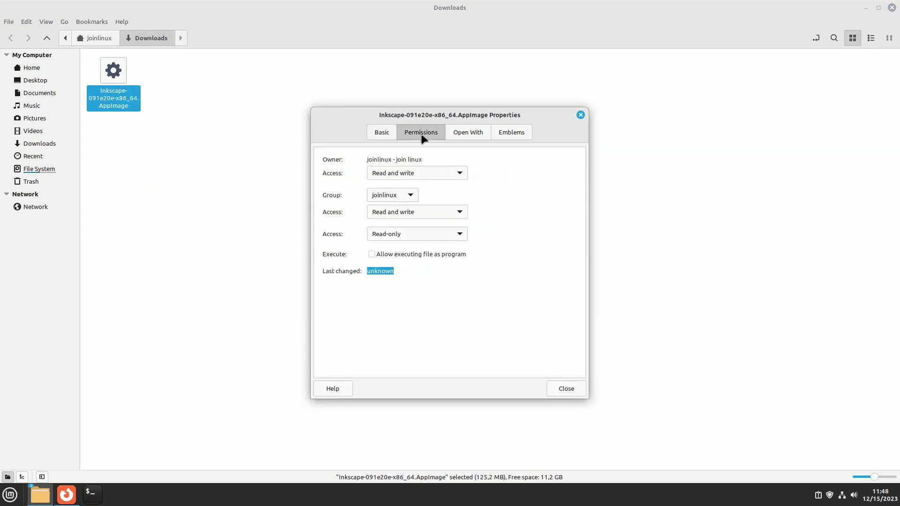
{"action": "left_click", "coordinate": [373, 254]}
{"action": "left_click", "coordinate": [566, 389]}
{"action": "left_click", "coordinate": [240, 188]}
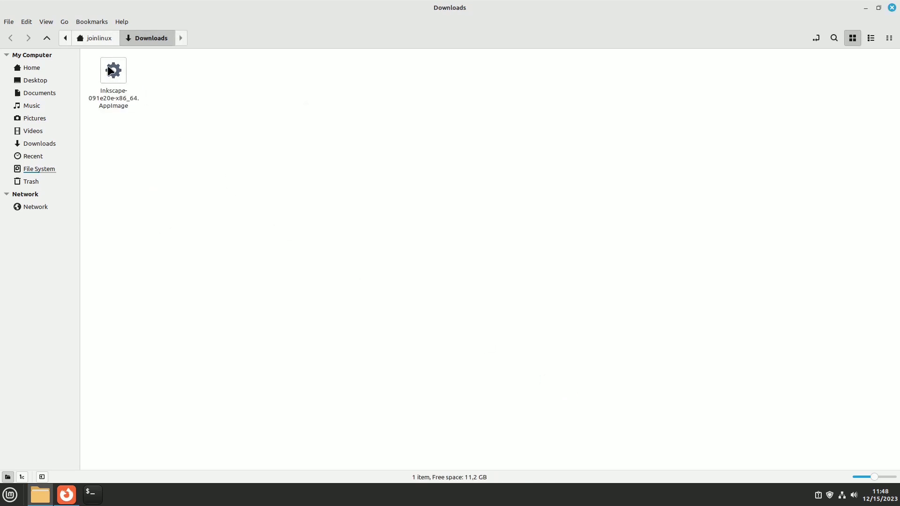
{"action": "right_click", "coordinate": [115, 73]}
{"action": "left_click", "coordinate": [135, 77]}
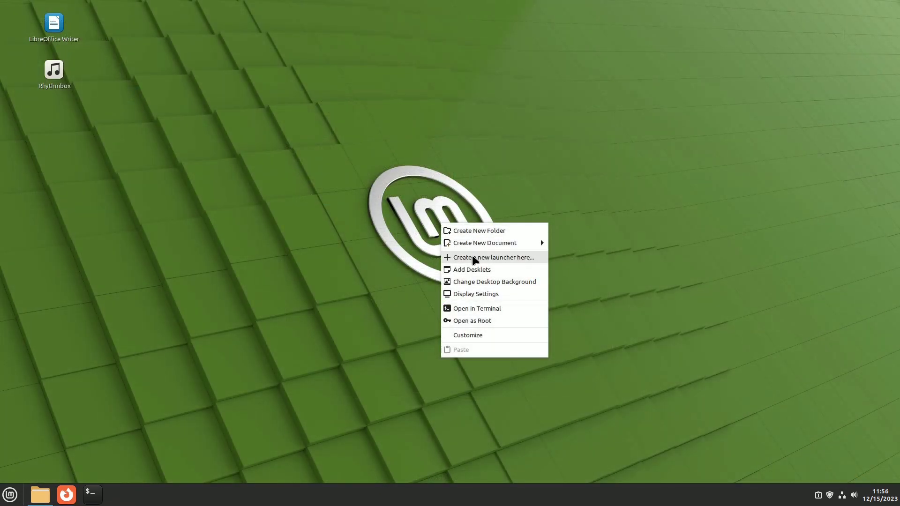
Create a new desktop launcher whose command is the Inkscape AppImage in Downloads
{"action": "left_click", "coordinate": [472, 257]}
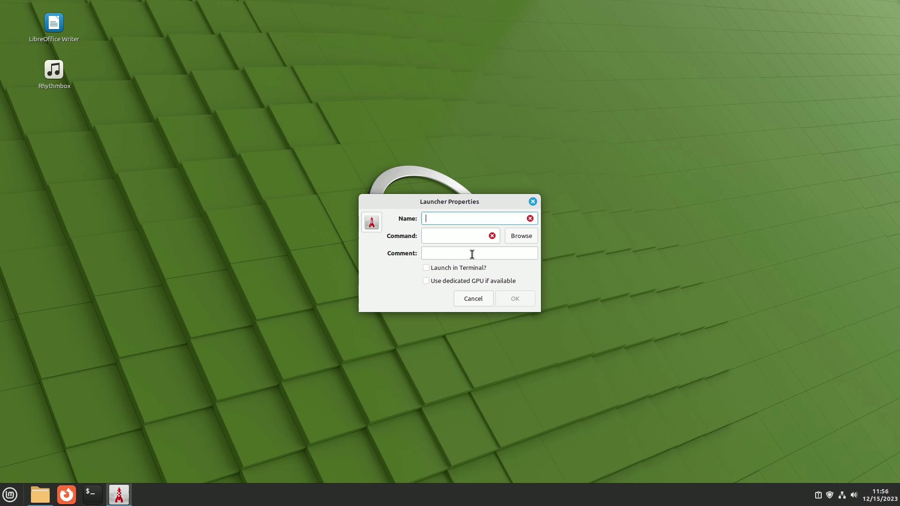
{"action": "left_click", "coordinate": [520, 237]}
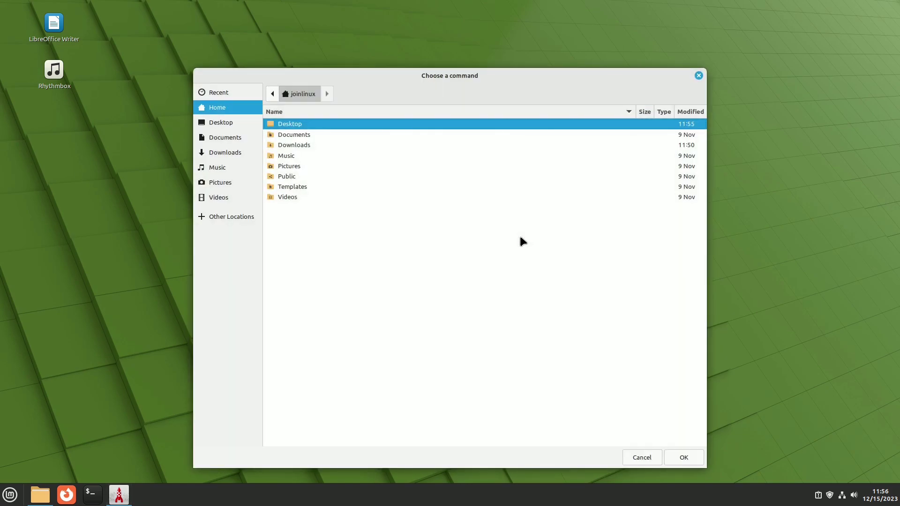
{"action": "left_click", "coordinate": [230, 152]}
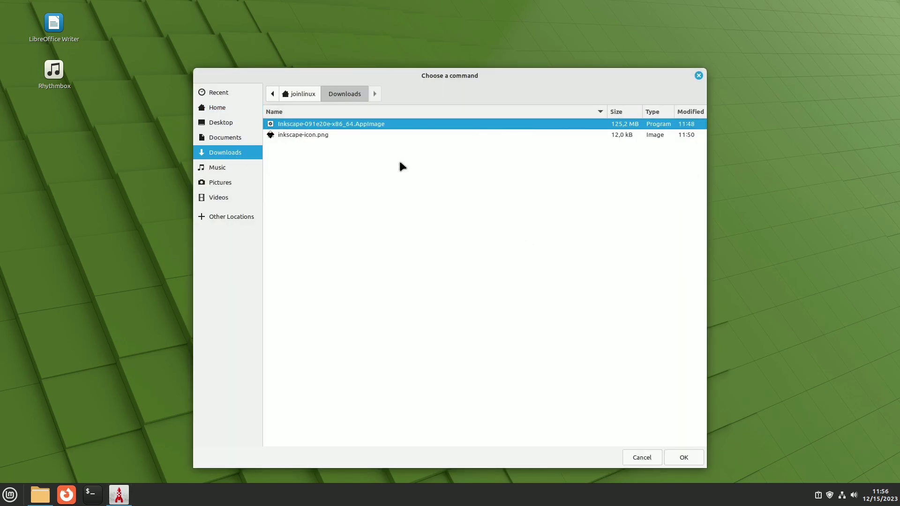
{"action": "left_click", "coordinate": [684, 458]}
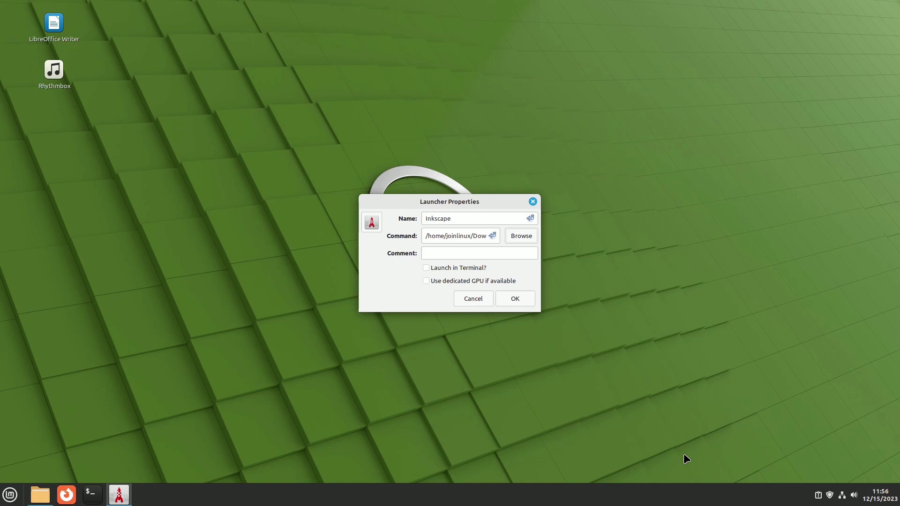
Set the launcher's icon to inkscape-icon.png and save the Inkscape launcher
{"action": "left_click", "coordinate": [369, 218]}
{"action": "left_click", "coordinate": [561, 183]}
{"action": "left_click", "coordinate": [241, 168]}
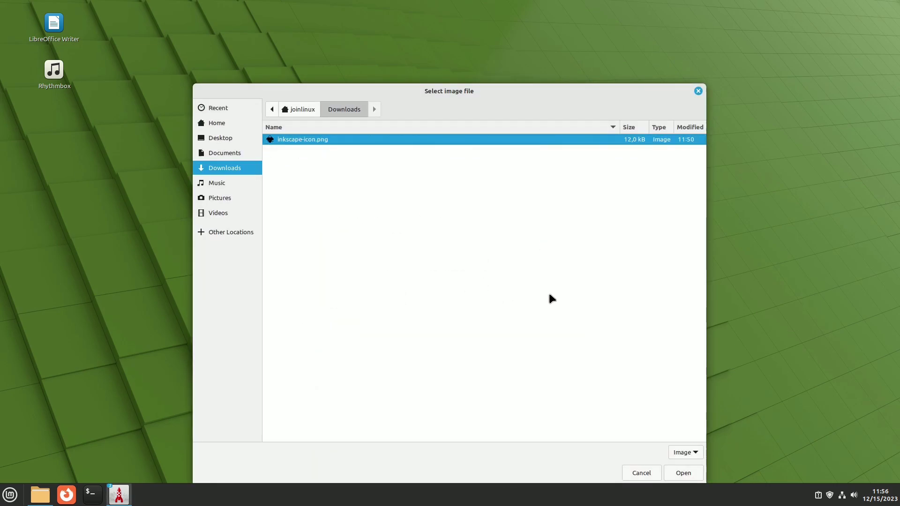
{"action": "left_click", "coordinate": [684, 473]}
{"action": "left_click", "coordinate": [394, 211]}
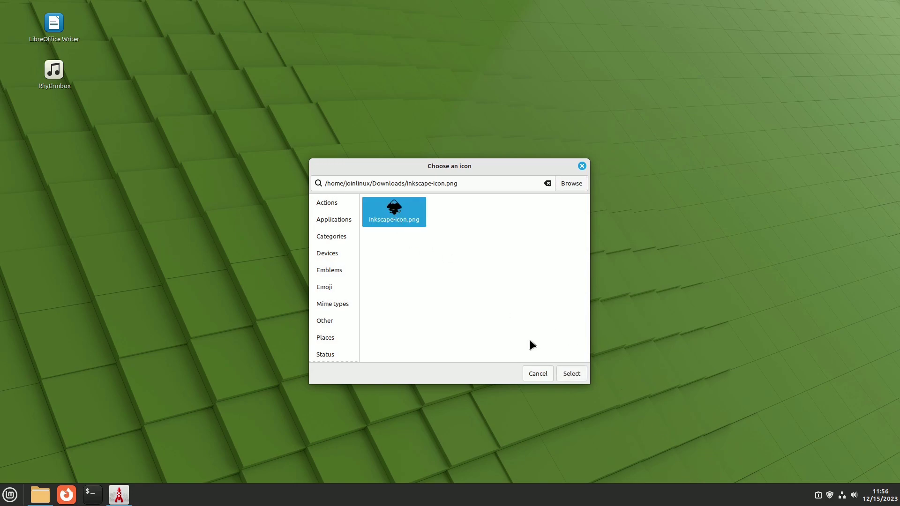
{"action": "left_click", "coordinate": [571, 374]}
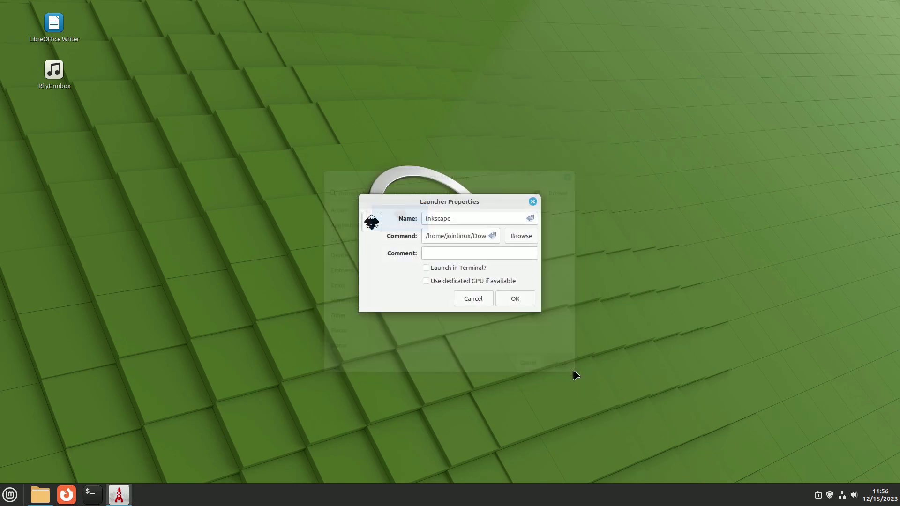
{"action": "left_click", "coordinate": [513, 298]}
Open the application menu's configuration and launch its menu editor
{"action": "left_click", "coordinate": [516, 279]}
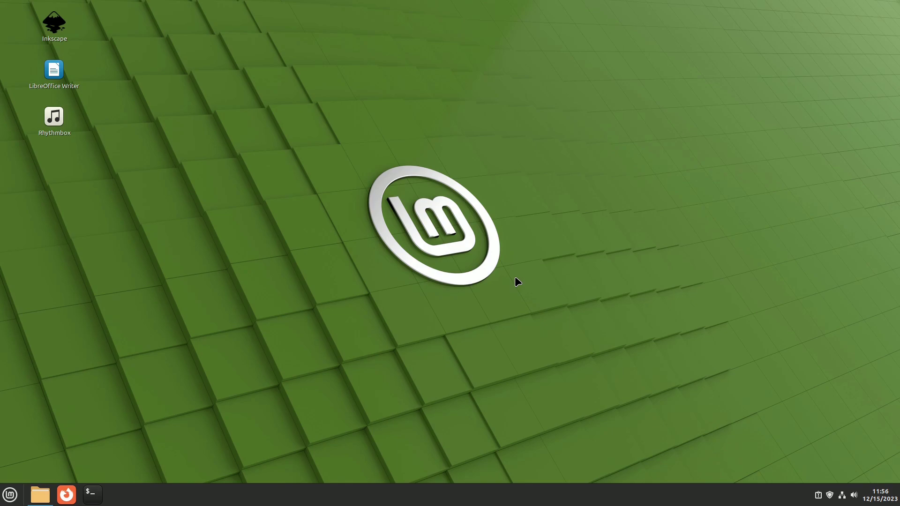
{"action": "left_click", "coordinate": [10, 495]}
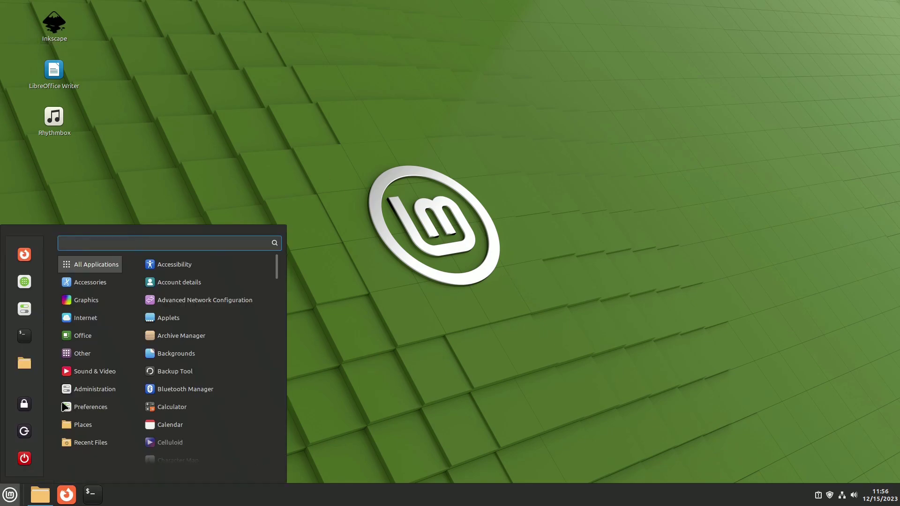
{"action": "mouse_move", "coordinate": [82, 354]}
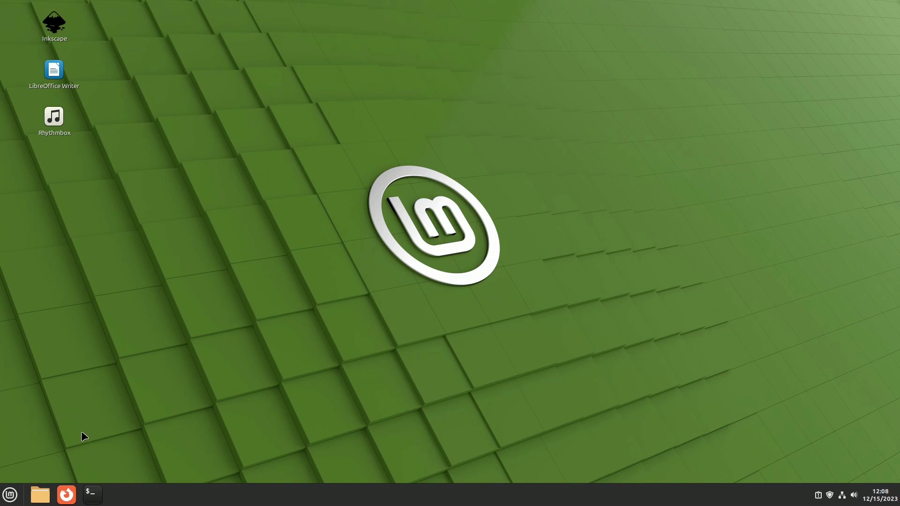
{"action": "right_click", "coordinate": [9, 501]}
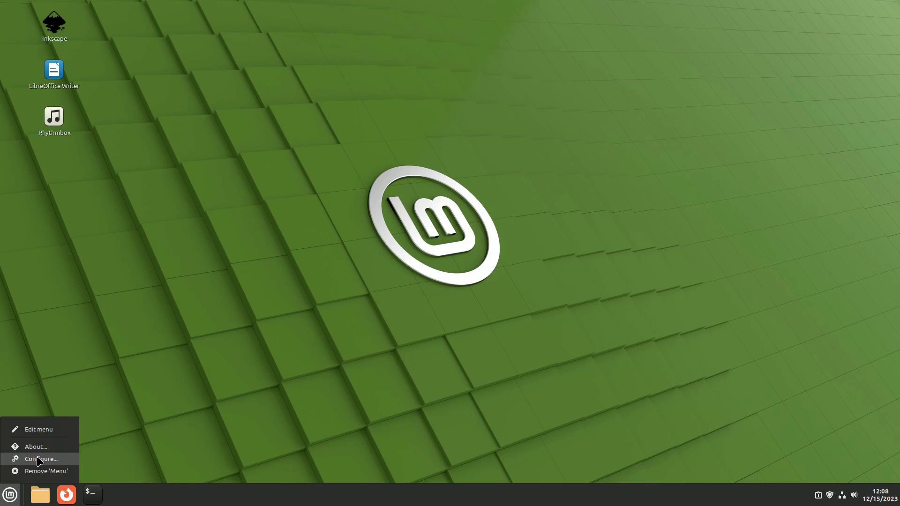
{"action": "left_click", "coordinate": [40, 460]}
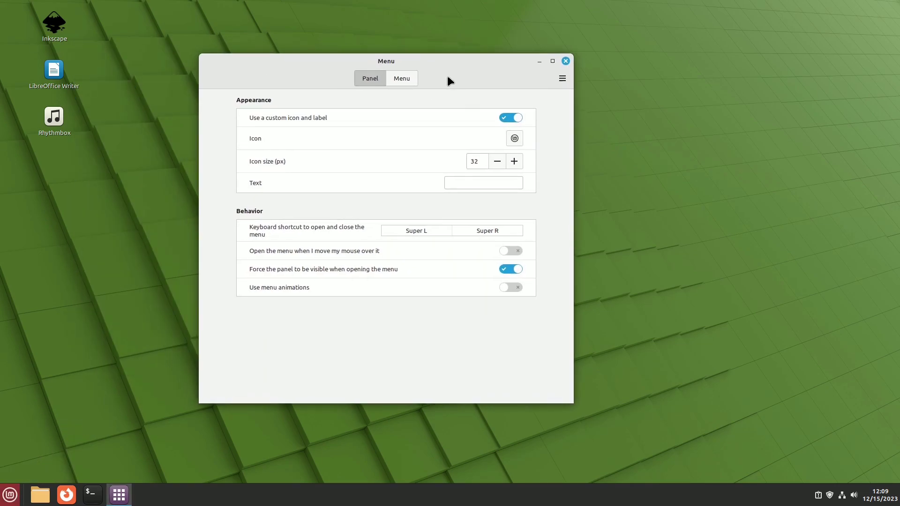
{"action": "left_click", "coordinate": [408, 82]}
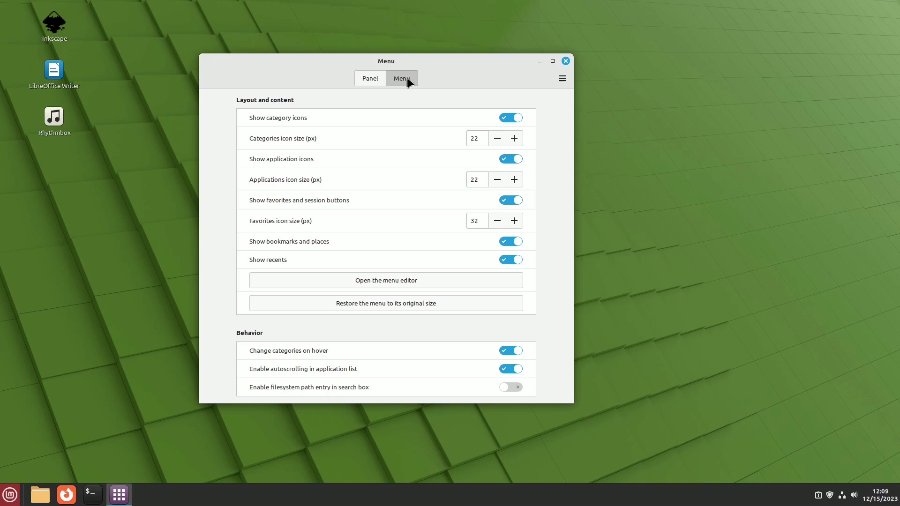
{"action": "left_click", "coordinate": [407, 279]}
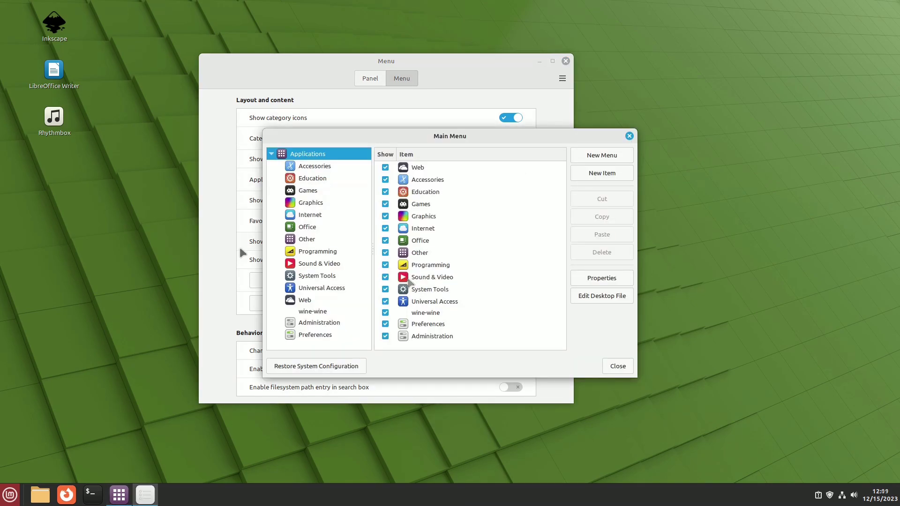
Cut Inkscape from the Other category, paste it into Graphics, and check the start menu
{"action": "left_click", "coordinate": [304, 240]}
{"action": "left_click", "coordinate": [432, 266]}
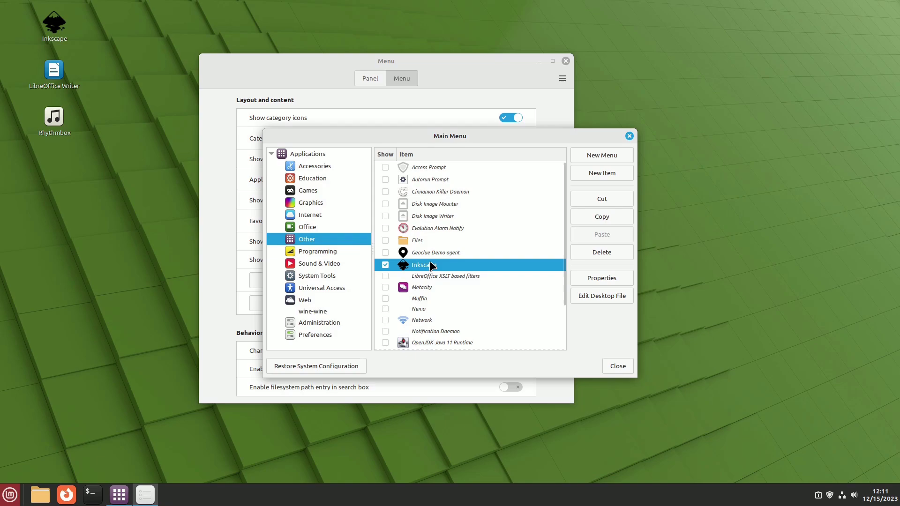
{"action": "left_click", "coordinate": [599, 198]}
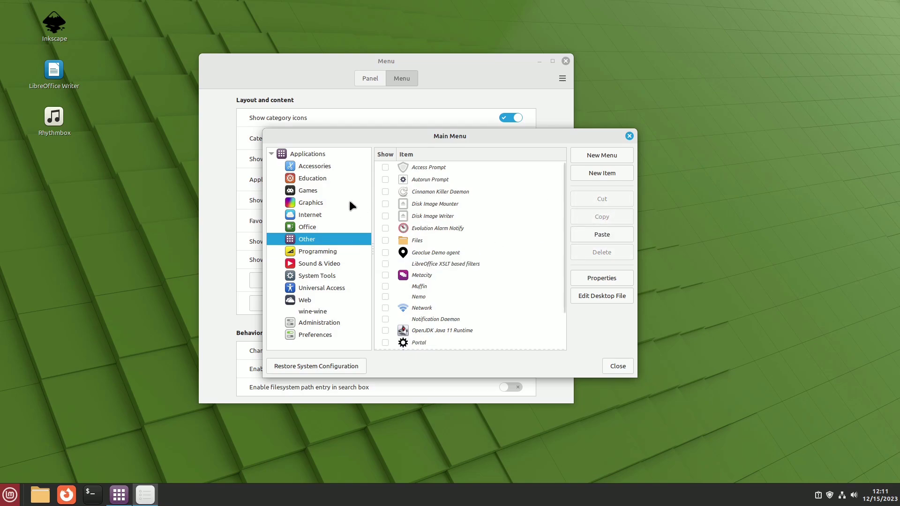
{"action": "left_click", "coordinate": [319, 204]}
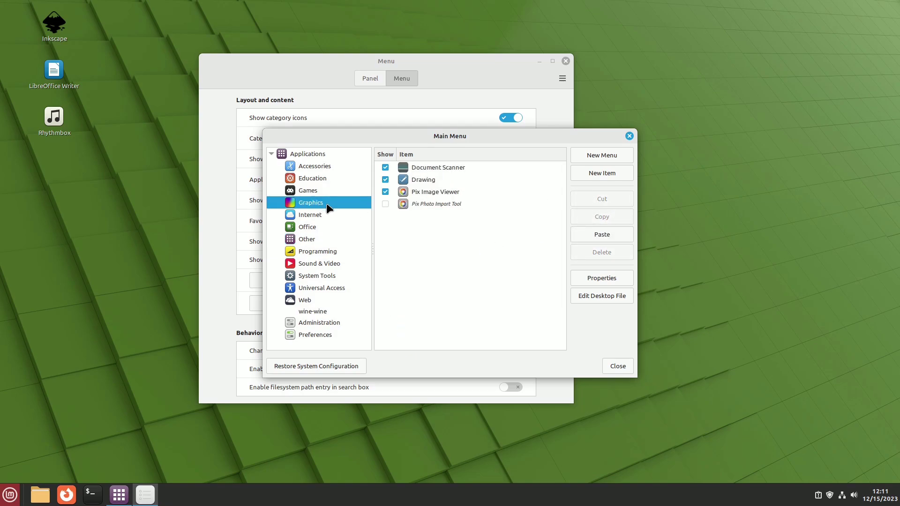
{"action": "left_click", "coordinate": [602, 234]}
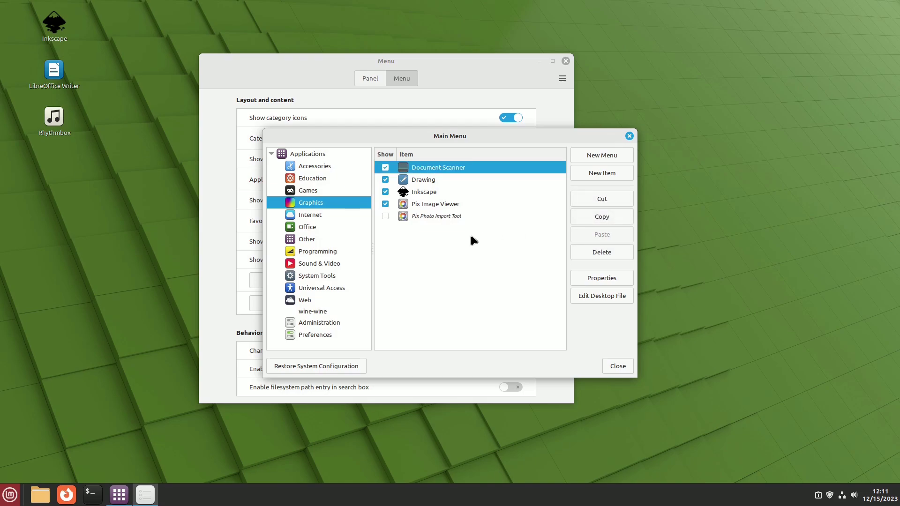
{"action": "key", "text": "super"}
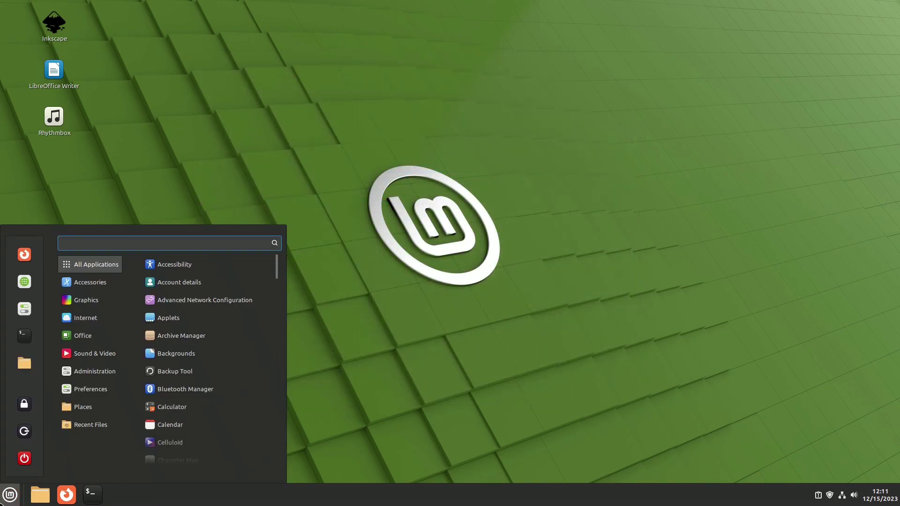
List the desklets available for download and select the Weather Desklet
{"action": "mouse_move", "coordinate": [93, 302]}
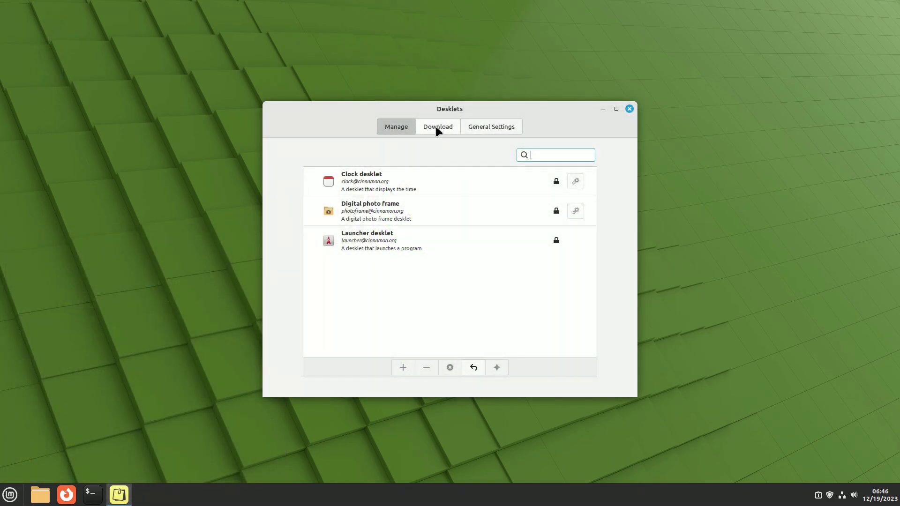
{"action": "left_click", "coordinate": [436, 128]}
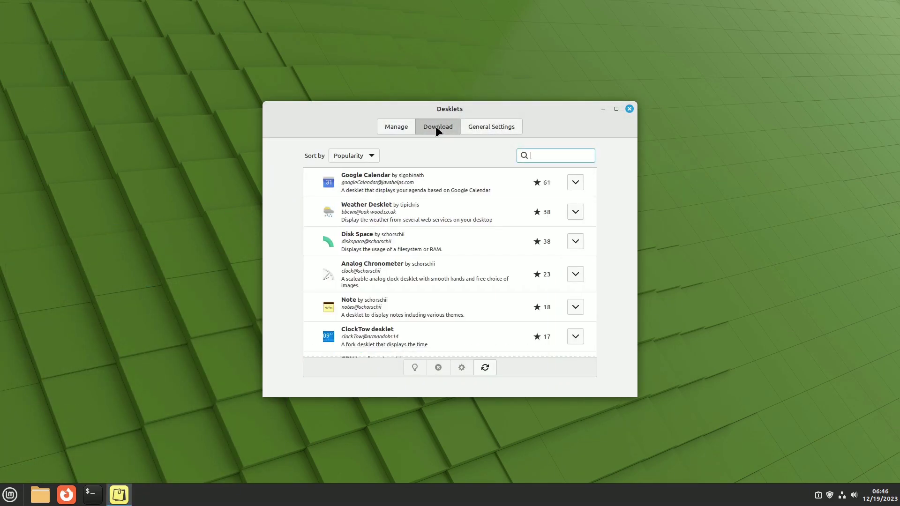
{"action": "left_click", "coordinate": [393, 210]}
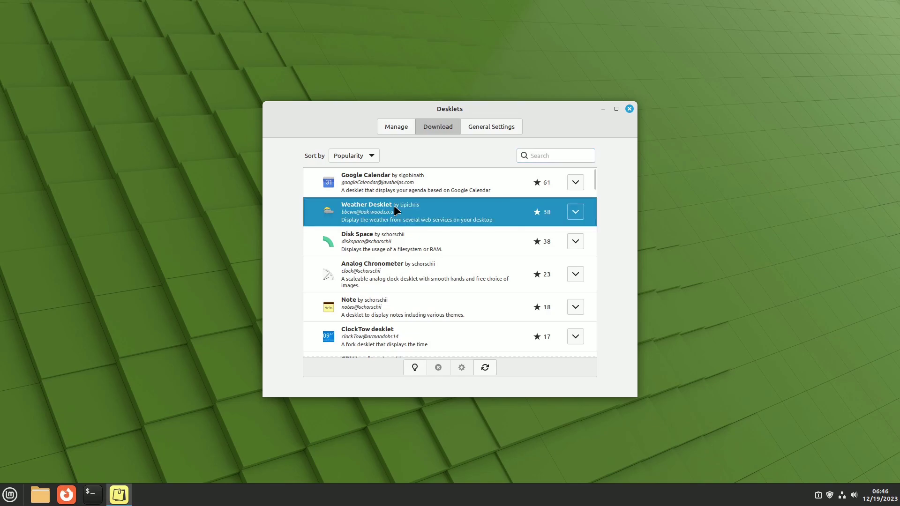
Open the Weather Desklet's web page and scroll through its details
{"action": "left_click", "coordinate": [415, 368]}
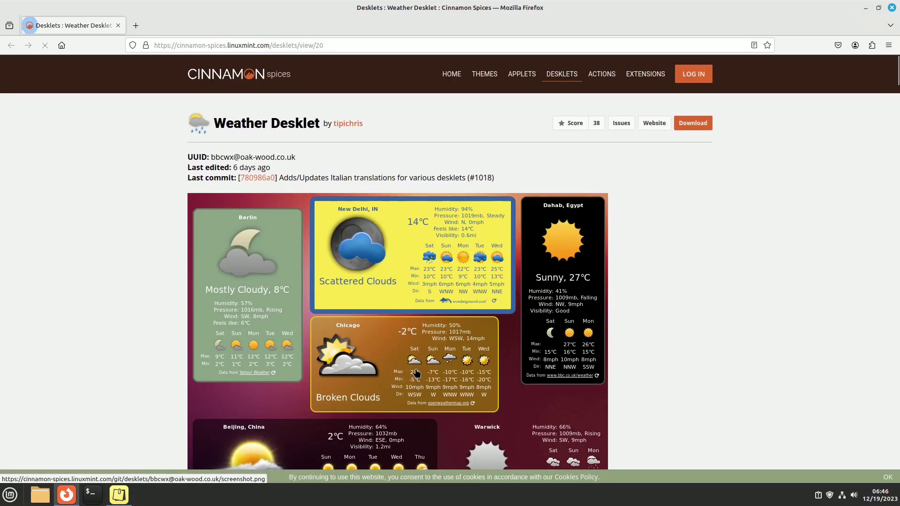
{"action": "scroll", "coordinate": [676, 246], "scroll_direction": "down", "scroll_amount": 3}
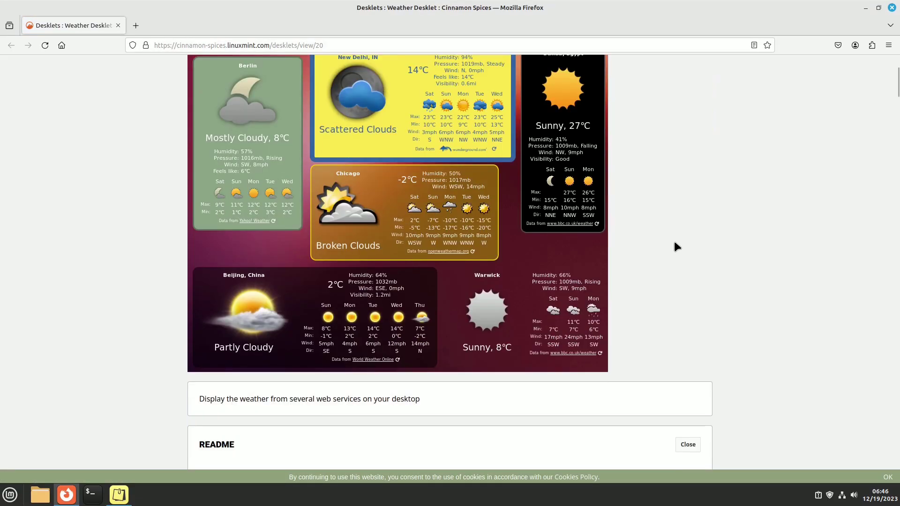
{"action": "scroll", "coordinate": [676, 244], "scroll_direction": "down", "scroll_amount": 5}
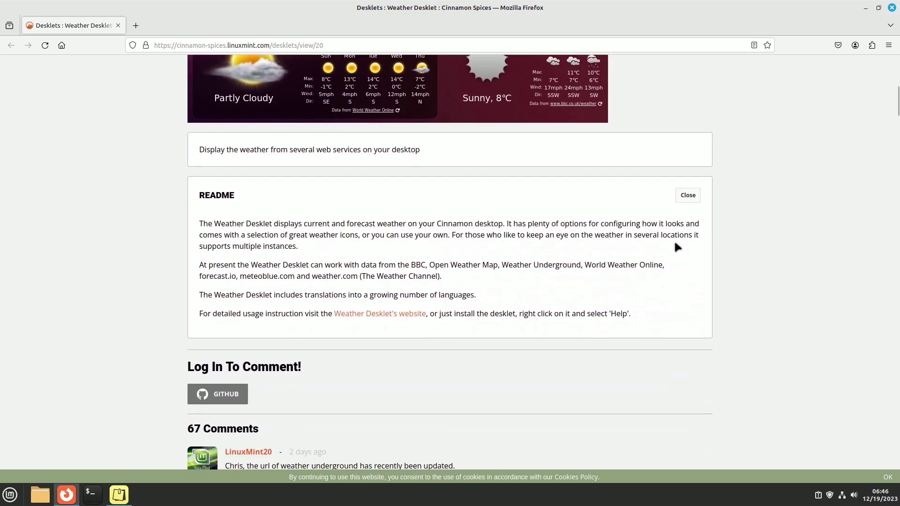
{"action": "scroll", "coordinate": [677, 246], "scroll_direction": "down", "scroll_amount": 5}
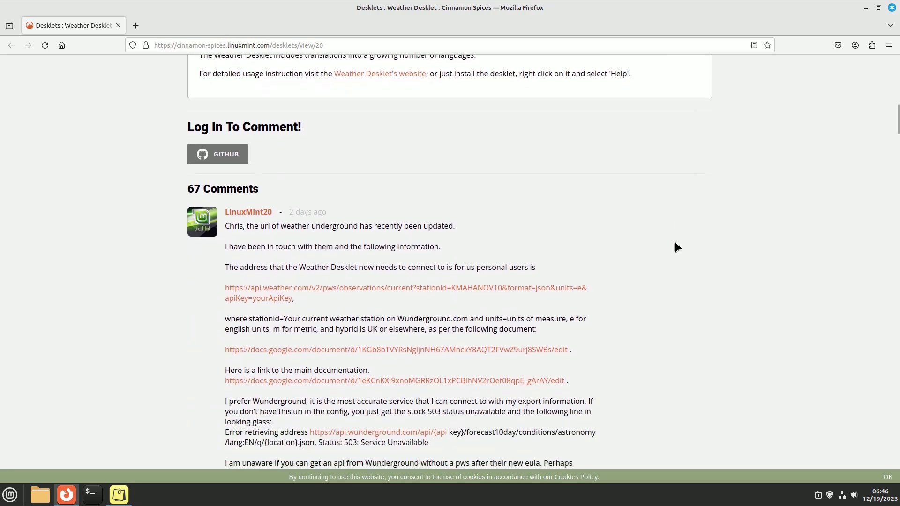
{"action": "scroll", "coordinate": [675, 244], "scroll_direction": "down", "scroll_amount": 1}
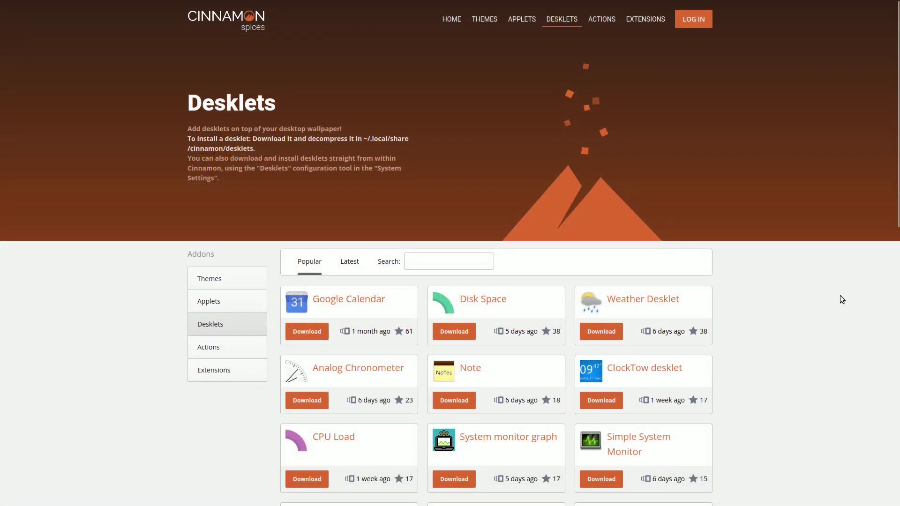
{"action": "scroll", "coordinate": [842, 299], "scroll_direction": "down", "scroll_amount": 1}
{"action": "scroll", "coordinate": [842, 299], "scroll_direction": "down", "scroll_amount": 1}
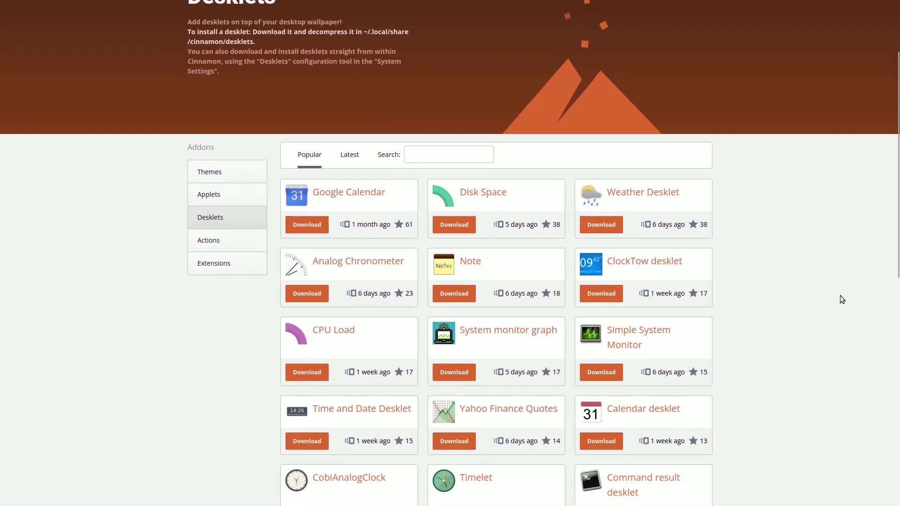
{"action": "scroll", "coordinate": [842, 299], "scroll_direction": "down", "scroll_amount": 1}
Scroll down the desklet catalogue and go to its second page
{"action": "scroll", "coordinate": [841, 296], "scroll_direction": "down", "scroll_amount": 1}
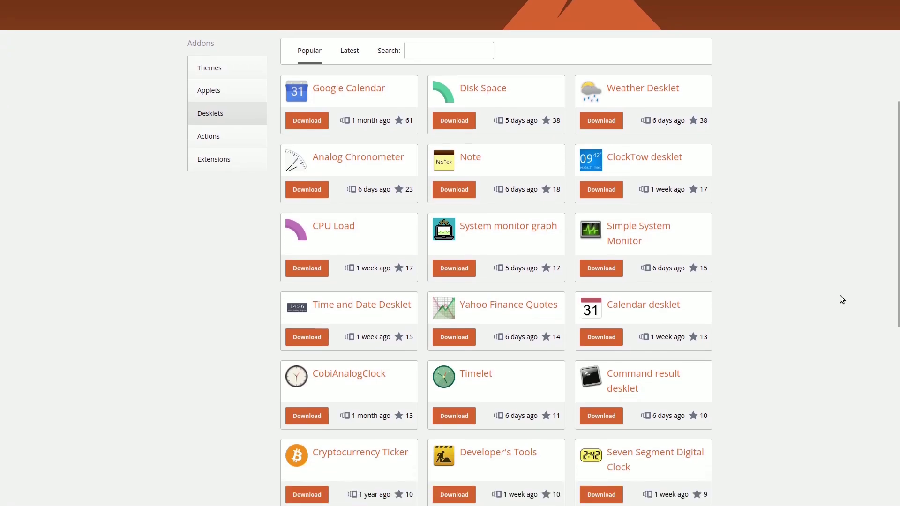
{"action": "scroll", "coordinate": [840, 296], "scroll_direction": "down", "scroll_amount": 1}
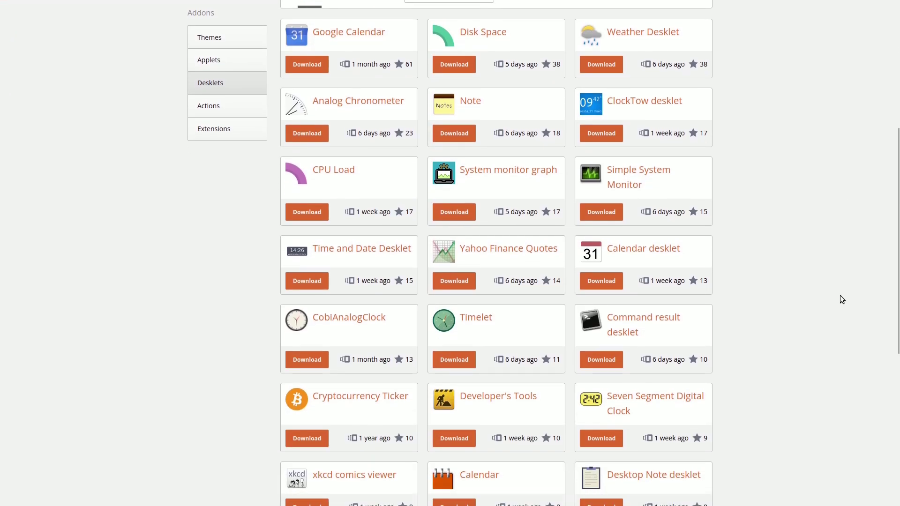
{"action": "scroll", "coordinate": [841, 296], "scroll_direction": "down", "scroll_amount": 1}
{"action": "scroll", "coordinate": [840, 295], "scroll_direction": "down", "scroll_amount": 1}
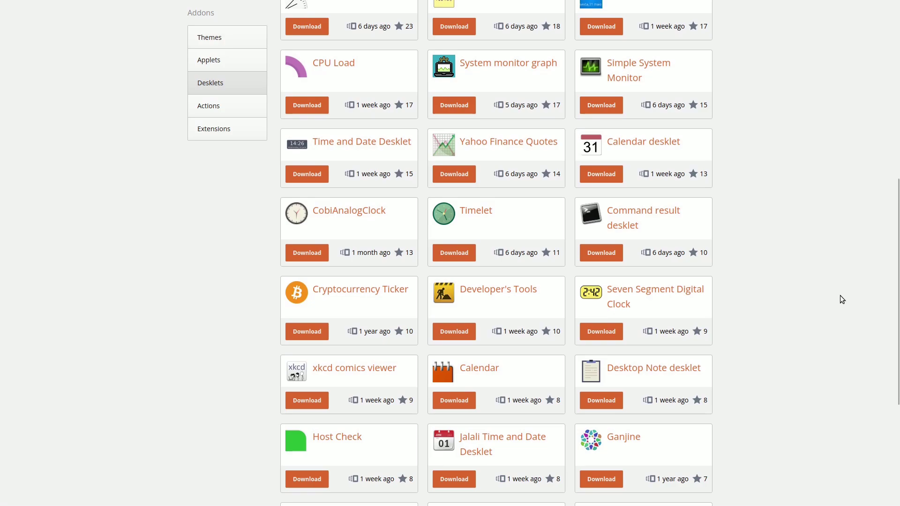
{"action": "scroll", "coordinate": [840, 300], "scroll_direction": "down", "scroll_amount": 1}
{"action": "scroll", "coordinate": [840, 299], "scroll_direction": "down", "scroll_amount": 1}
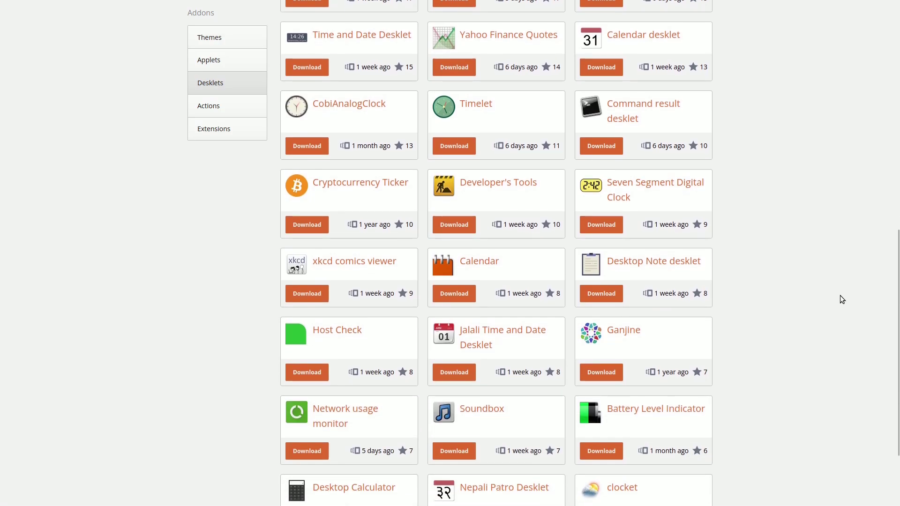
{"action": "scroll", "coordinate": [840, 299], "scroll_direction": "down", "scroll_amount": 1}
{"action": "scroll", "coordinate": [840, 299], "scroll_direction": "down", "scroll_amount": 1}
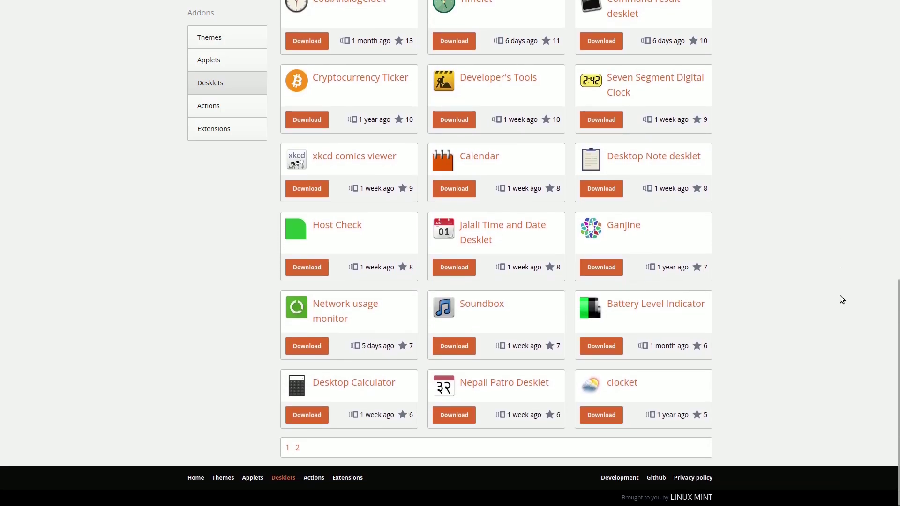
{"action": "left_click", "coordinate": [298, 449]}
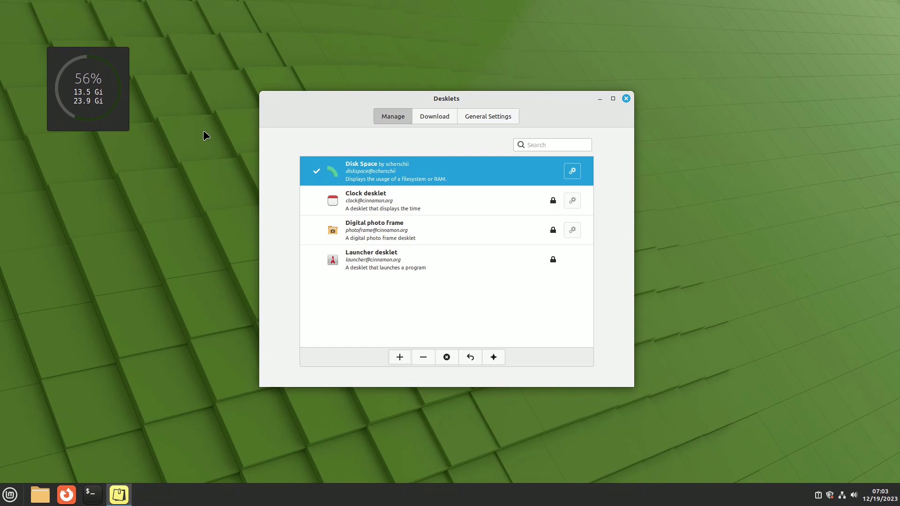
Open the Disk Space desklet settings, try RAM and swap monitoring, then return to filesystem
{"action": "right_click", "coordinate": [109, 100]}
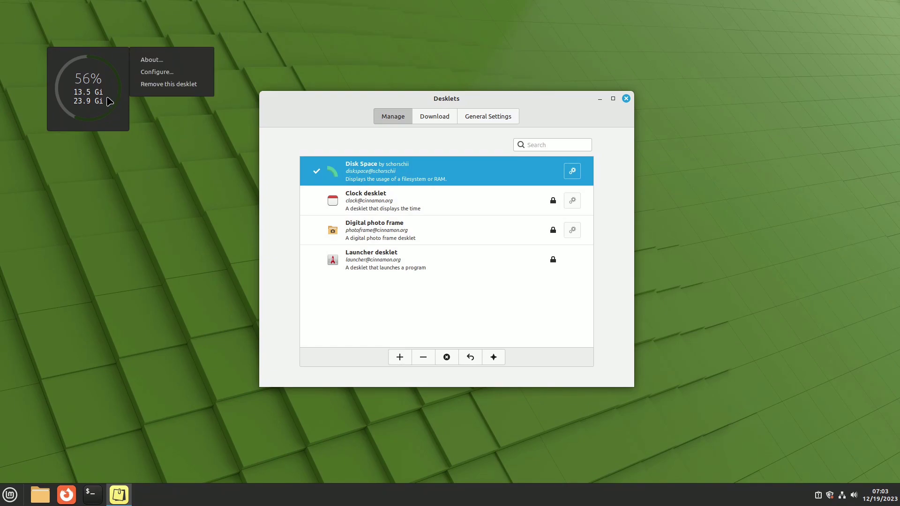
{"action": "left_click", "coordinate": [157, 72]}
{"action": "left_click_drag", "start_coordinate": [234, 44], "coordinate": [480, 43]}
{"action": "left_click", "coordinate": [567, 119]}
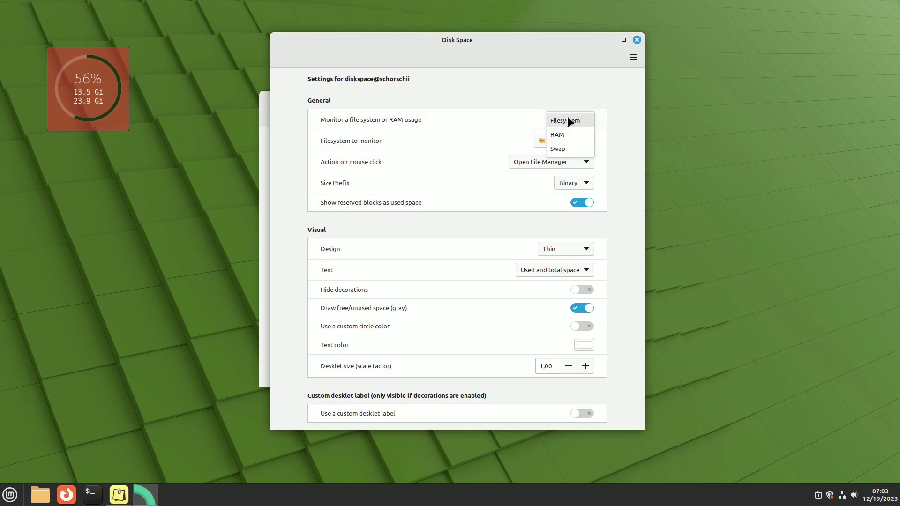
{"action": "left_click", "coordinate": [567, 131]}
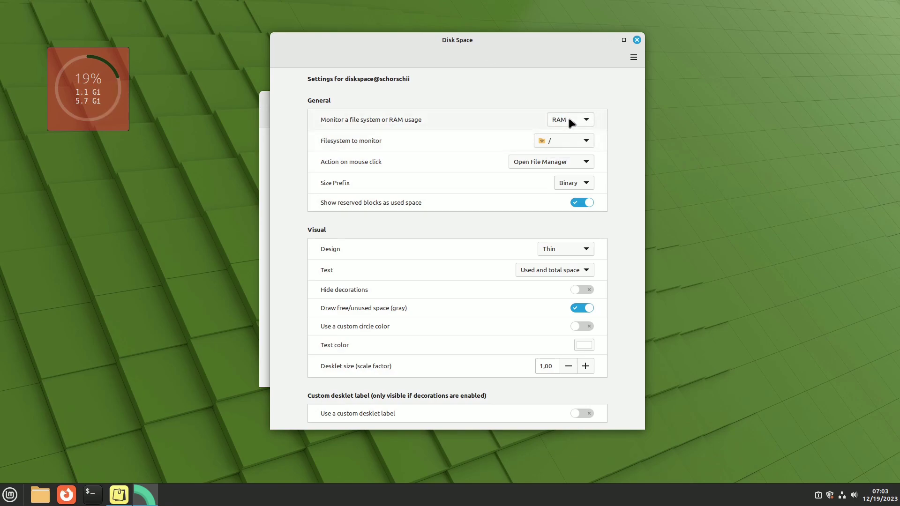
{"action": "left_click", "coordinate": [570, 116]}
{"action": "left_click", "coordinate": [565, 134]}
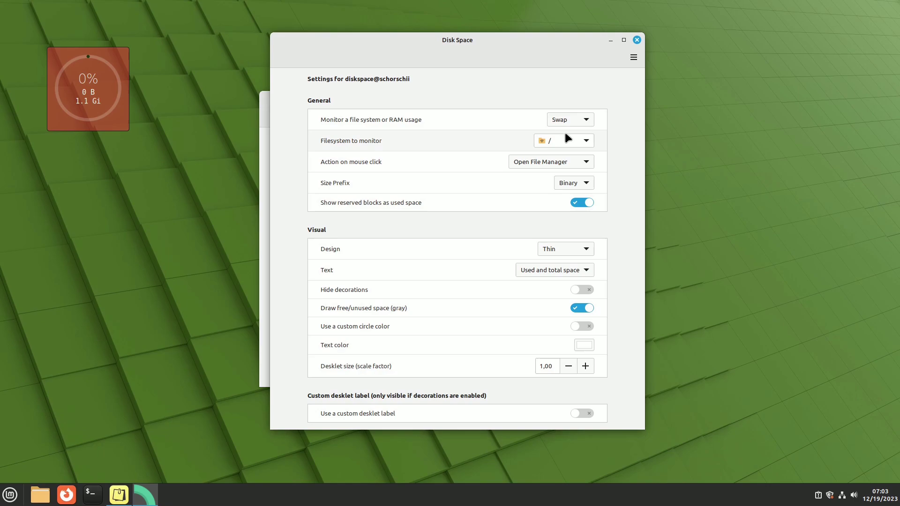
{"action": "left_click", "coordinate": [567, 120]}
{"action": "left_click", "coordinate": [567, 92]}
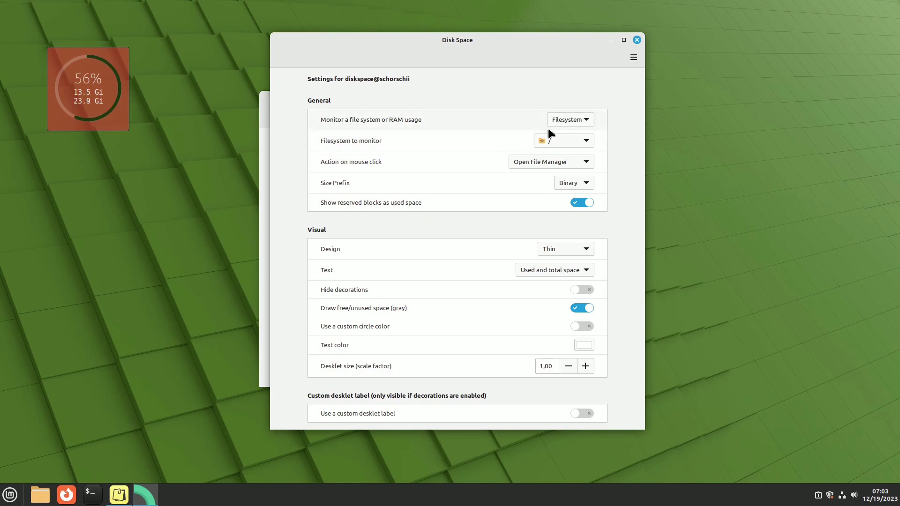
Set click action to Open Partition Manager, Decimal size prefix and Classic (Thick) design
{"action": "left_click", "coordinate": [589, 158]}
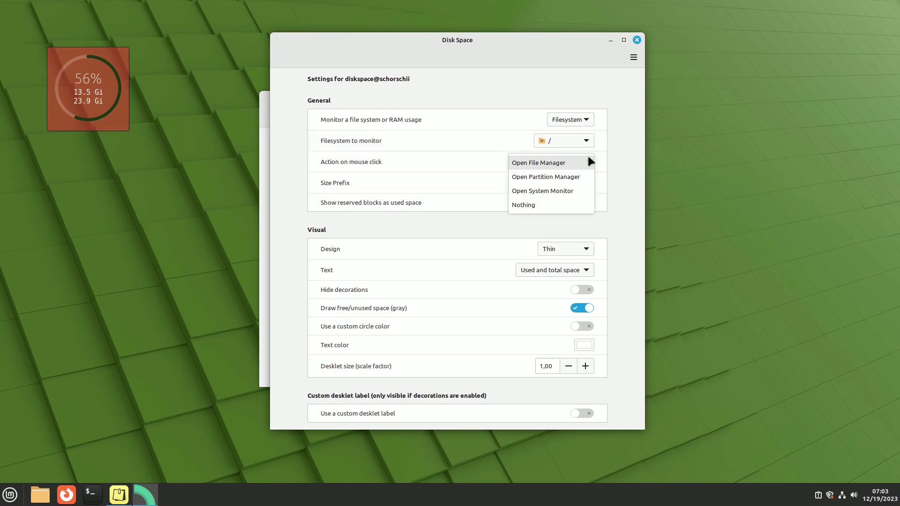
{"action": "left_click", "coordinate": [574, 178]}
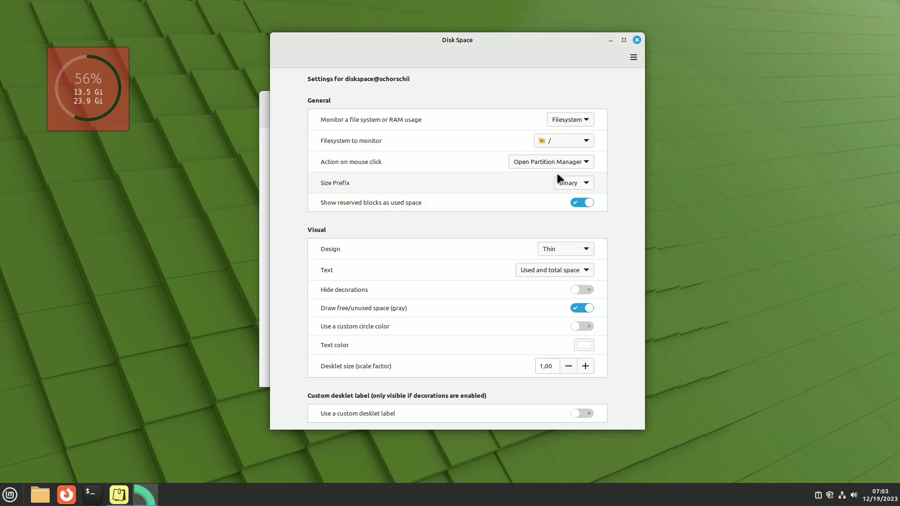
{"action": "left_click", "coordinate": [562, 180]}
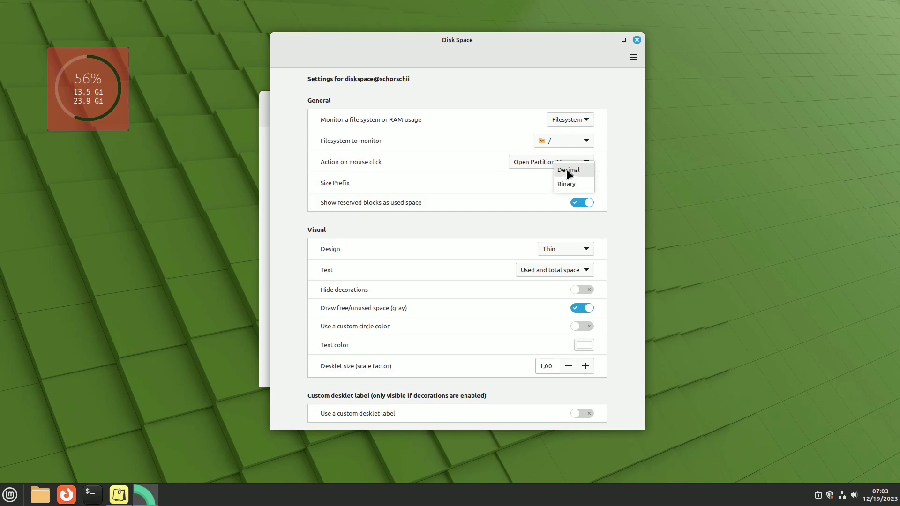
{"action": "left_click", "coordinate": [566, 170]}
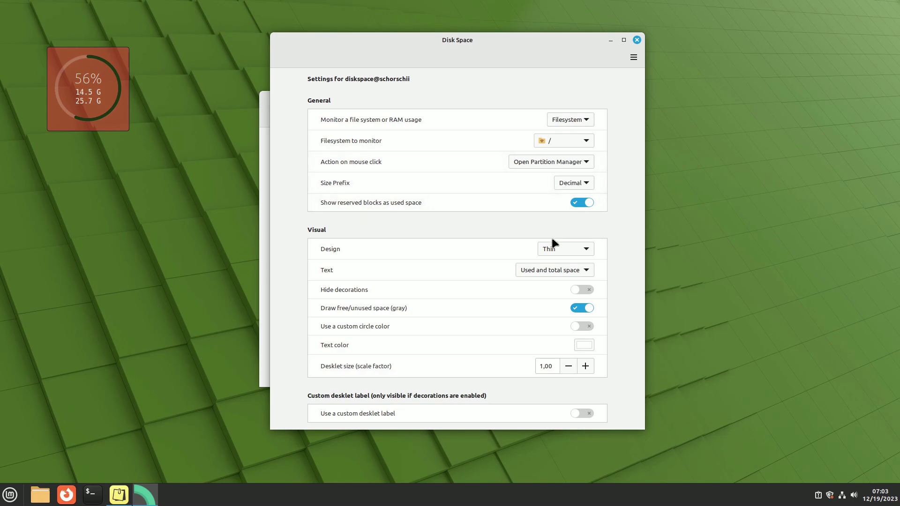
{"action": "left_click", "coordinate": [560, 249]}
{"action": "left_click", "coordinate": [561, 263]}
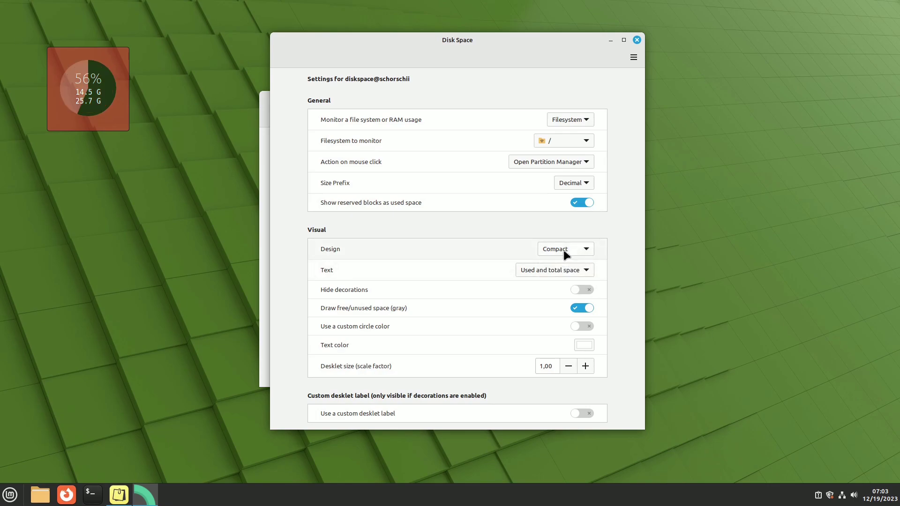
{"action": "left_click", "coordinate": [563, 256]}
{"action": "left_click", "coordinate": [564, 263]}
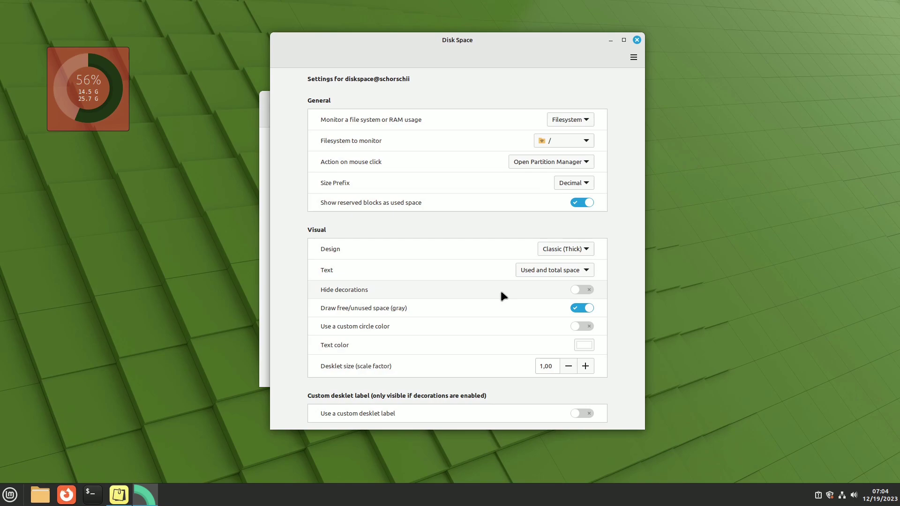
Add a second Disk Space desklet, stack both at the top-right, and open the blue one's settings
{"action": "left_click", "coordinate": [637, 40]}
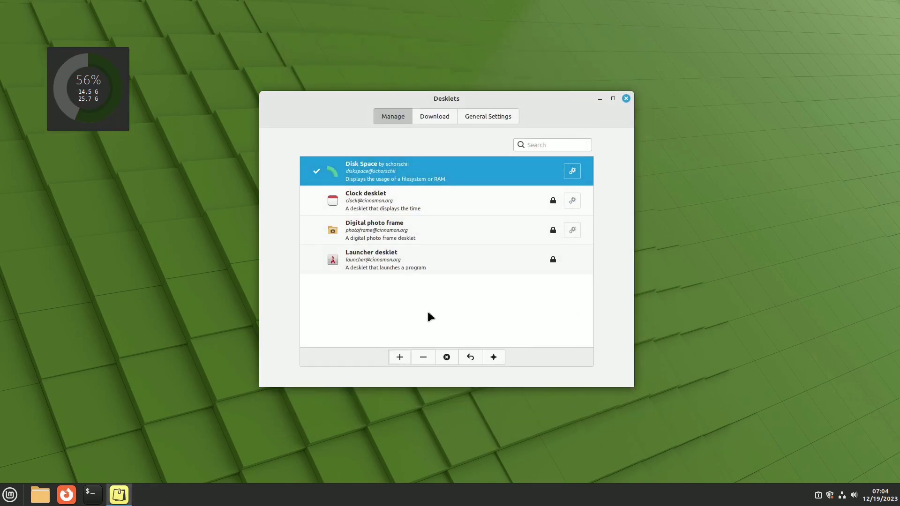
{"action": "left_click", "coordinate": [400, 357]}
{"action": "left_click_drag", "start_coordinate": [105, 96], "coordinate": [785, 111]}
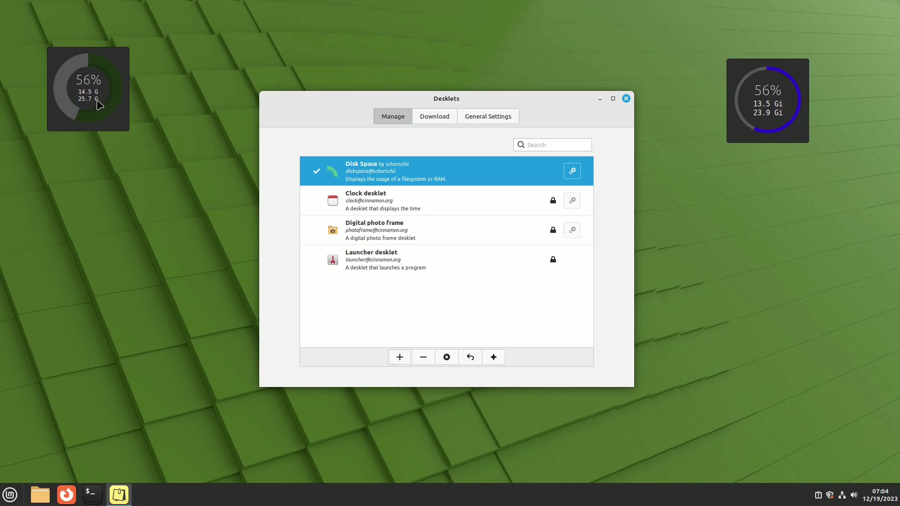
{"action": "left_click_drag", "start_coordinate": [99, 101], "coordinate": [784, 218]}
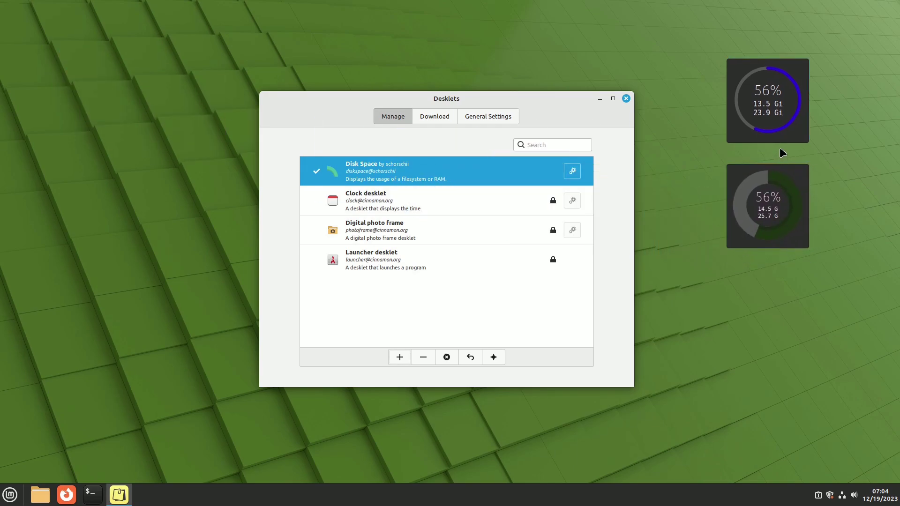
{"action": "right_click", "coordinate": [783, 132]}
{"action": "left_click", "coordinate": [825, 83]}
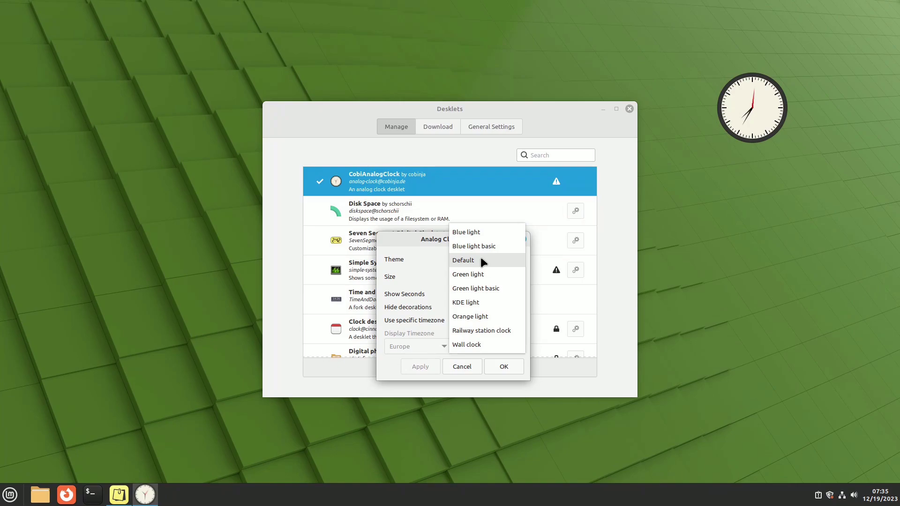
Apply the Wall clock theme to the clock, then pause the YouTube video from the Soundbox desklet
{"action": "left_click", "coordinate": [478, 345]}
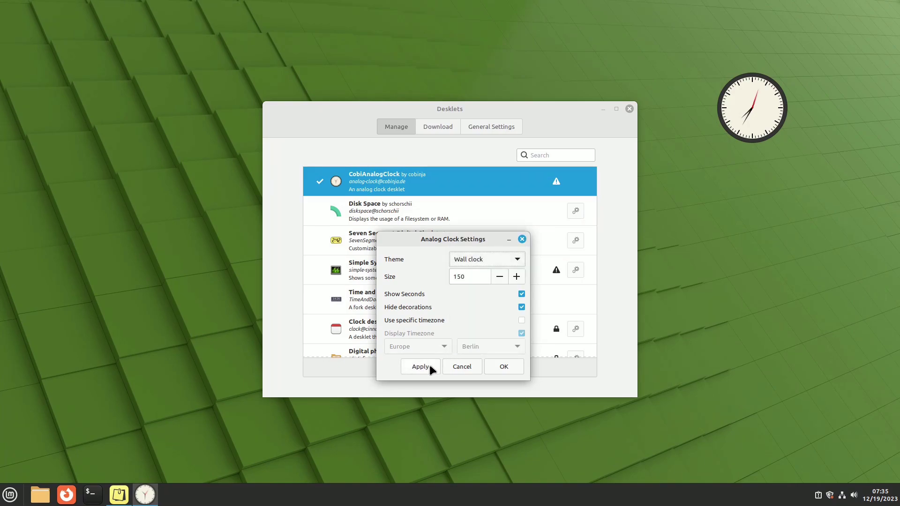
{"action": "left_click", "coordinate": [510, 370]}
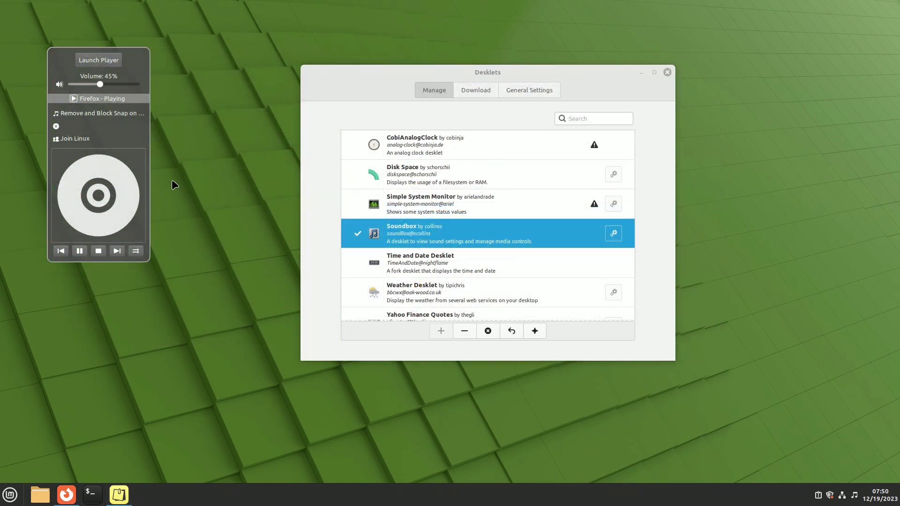
{"action": "left_click", "coordinate": [96, 98]}
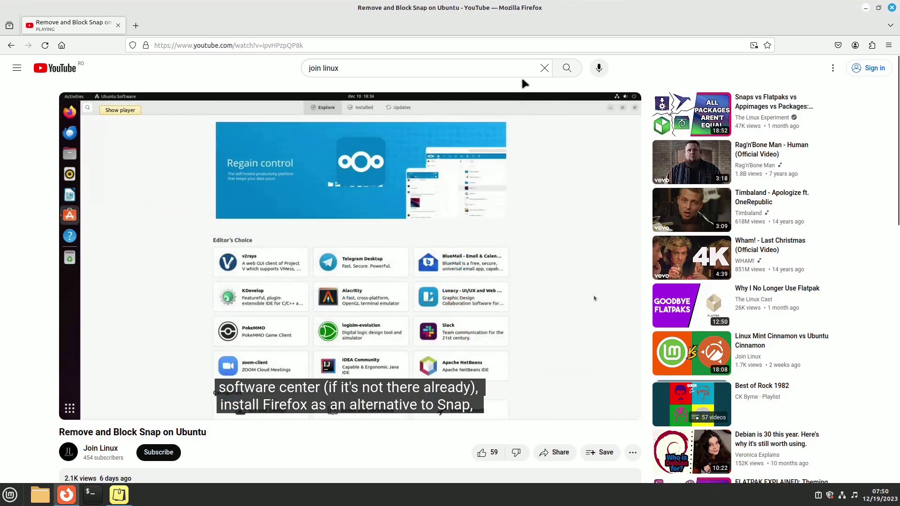
{"action": "left_click", "coordinate": [866, 8]}
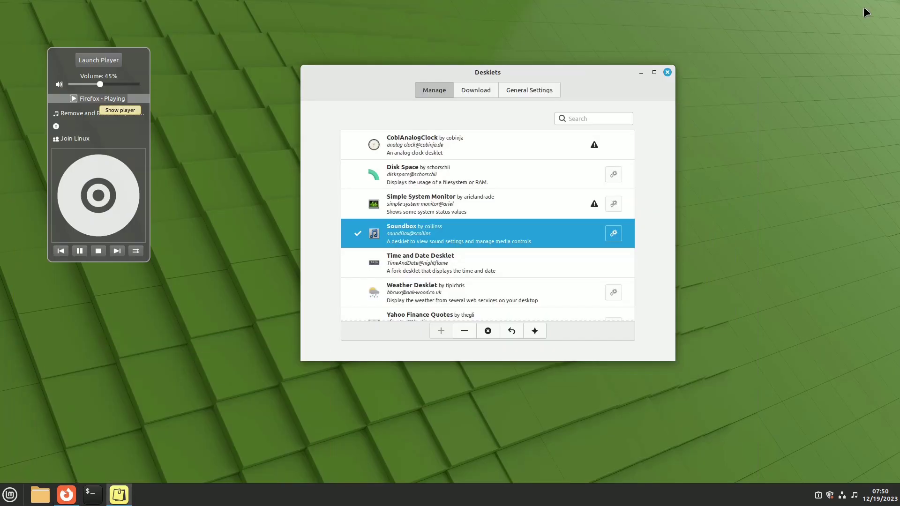
{"action": "right_click", "coordinate": [134, 66]}
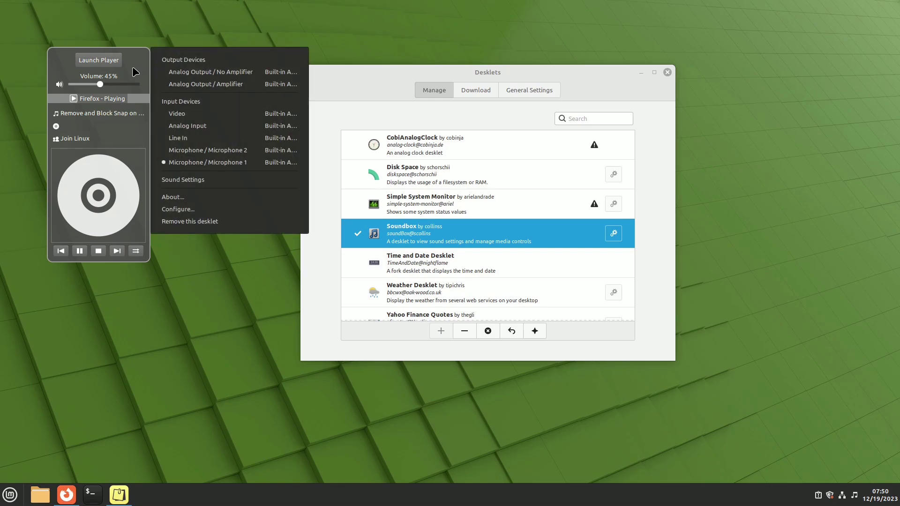
{"action": "key", "text": "Escape"}
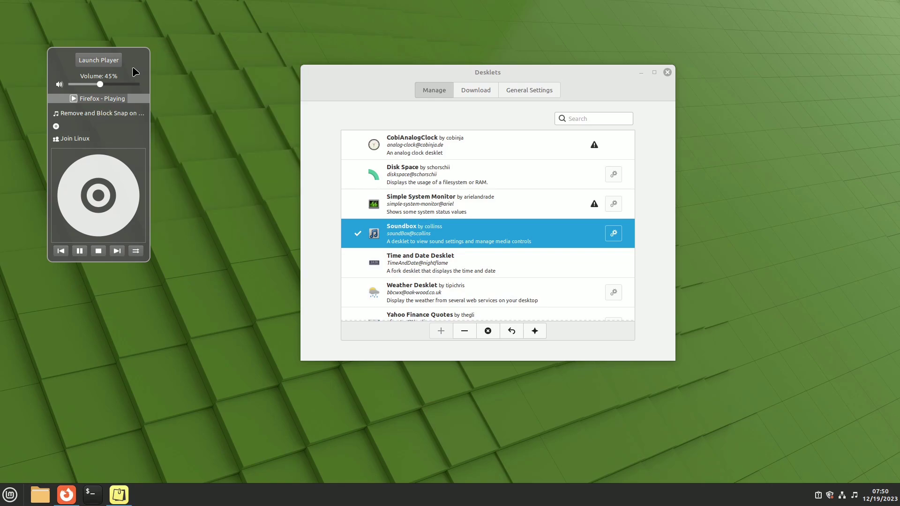
{"action": "left_click", "coordinate": [81, 254]}
{"action": "right_click", "coordinate": [142, 66]}
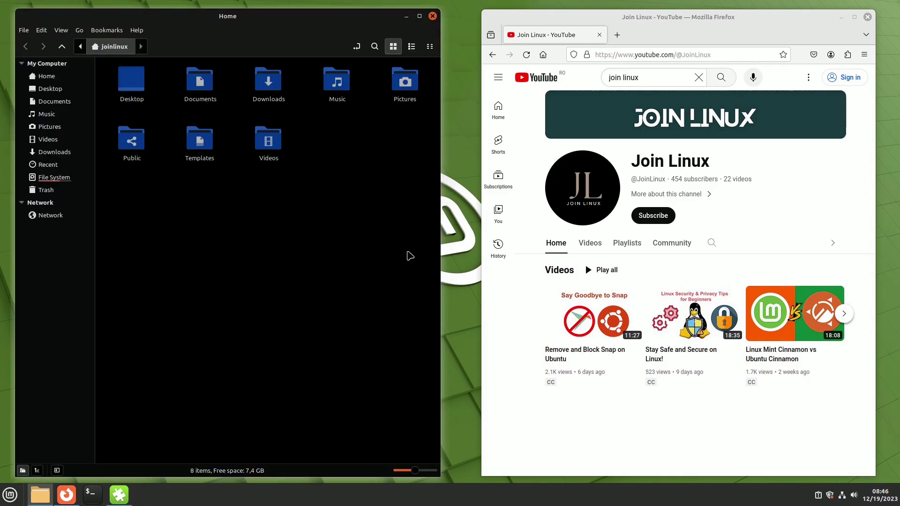
Nudge the LibreOffice start window to the right and minimize it
{"action": "left_click", "coordinate": [773, 230]}
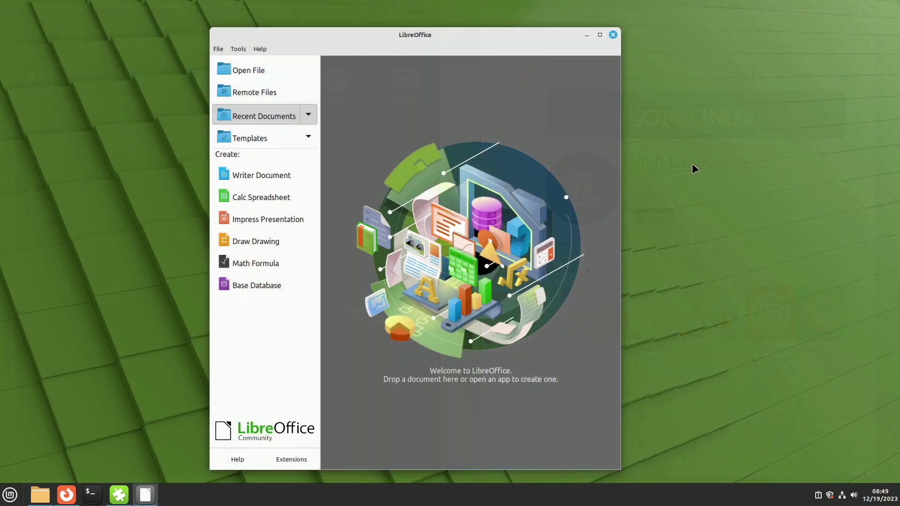
{"action": "left_click_drag", "start_coordinate": [448, 37], "coordinate": [472, 41]}
{"action": "left_click", "coordinate": [608, 37]}
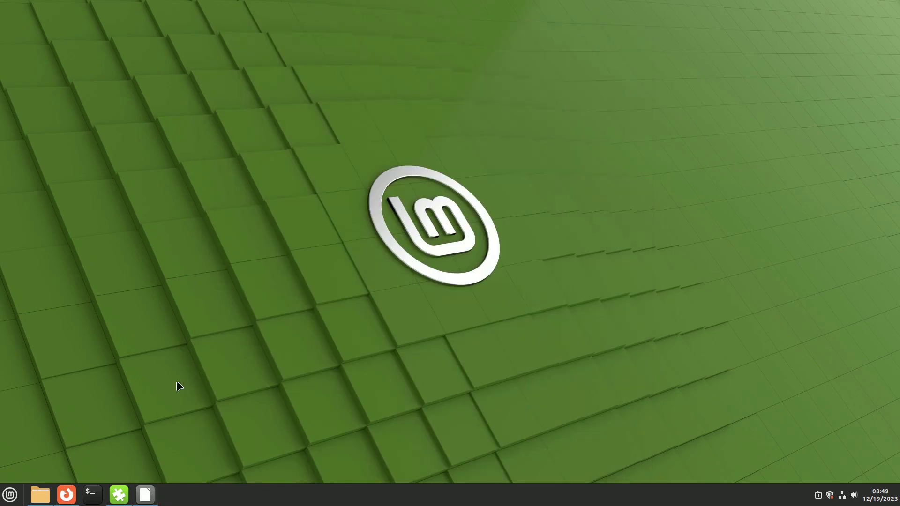
Open the Home folder, arrange it in front of System Monitor, and enlarge it from its corner
{"action": "left_click", "coordinate": [40, 495]}
{"action": "mouse_move", "coordinate": [449, 102]}
{"action": "left_mouse_down"}
{"action": "mouse_move", "coordinate": [421, 88]}
{"action": "mouse_move", "coordinate": [459, 90]}
{"action": "mouse_move", "coordinate": [422, 117]}
{"action": "mouse_move", "coordinate": [444, 84]}
{"action": "mouse_move", "coordinate": [432, 105]}
{"action": "mouse_move", "coordinate": [446, 86]}
{"action": "mouse_move", "coordinate": [442, 97]}
{"action": "left_mouse_up"}
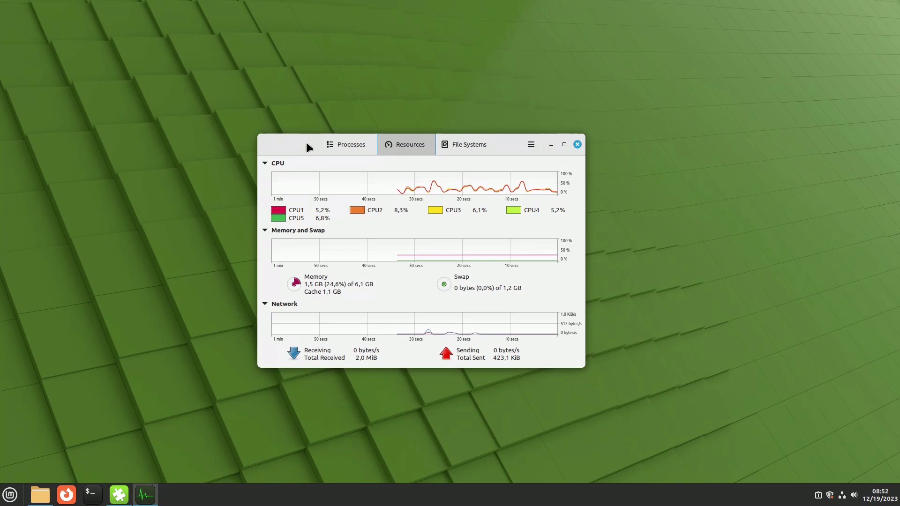
{"action": "left_click_drag", "start_coordinate": [305, 144], "coordinate": [317, 139]}
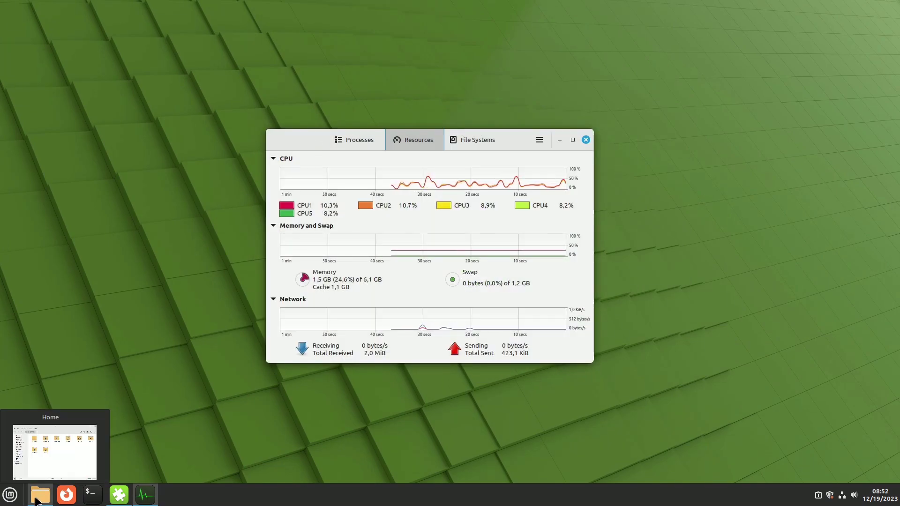
{"action": "left_click", "coordinate": [38, 501]}
{"action": "left_click_drag", "start_coordinate": [467, 130], "coordinate": [475, 121]}
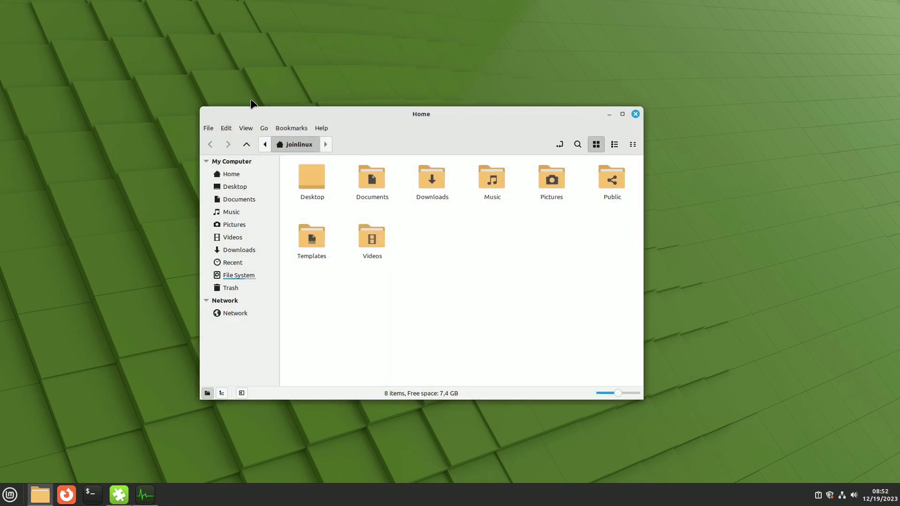
{"action": "left_click_drag", "start_coordinate": [205, 109], "coordinate": [146, 76]}
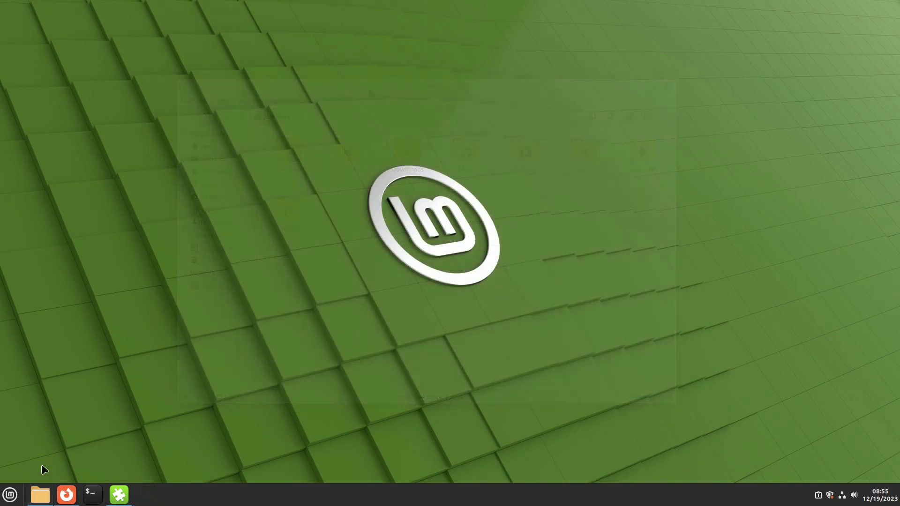
Maximize the Home and Firefox YouTube windows, then show the Scale overview with Ctrl+Alt+Down
{"action": "left_click", "coordinate": [40, 495]}
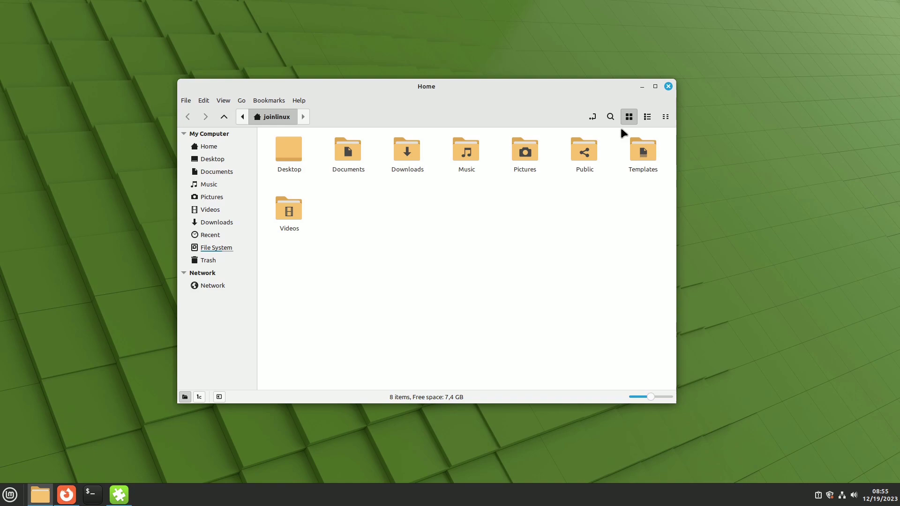
{"action": "left_click", "coordinate": [656, 87]}
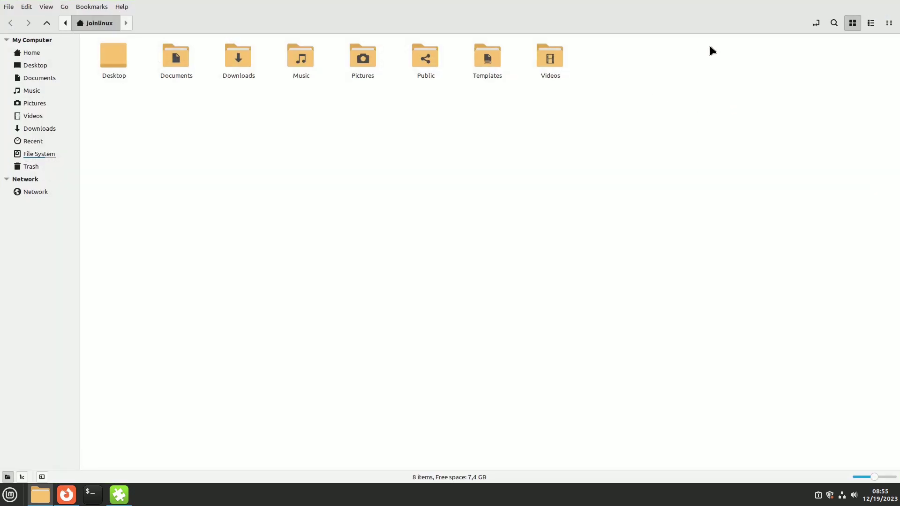
{"action": "left_click", "coordinate": [68, 495]}
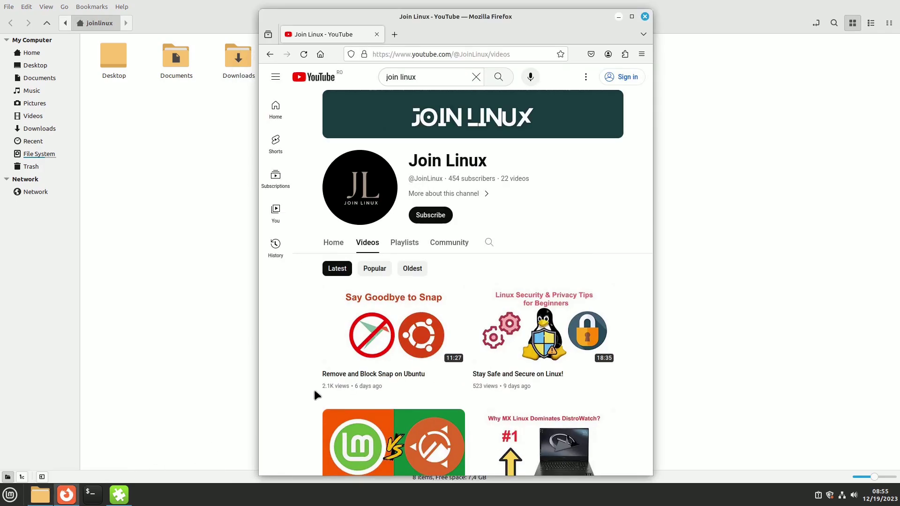
{"action": "left_click", "coordinate": [632, 16]}
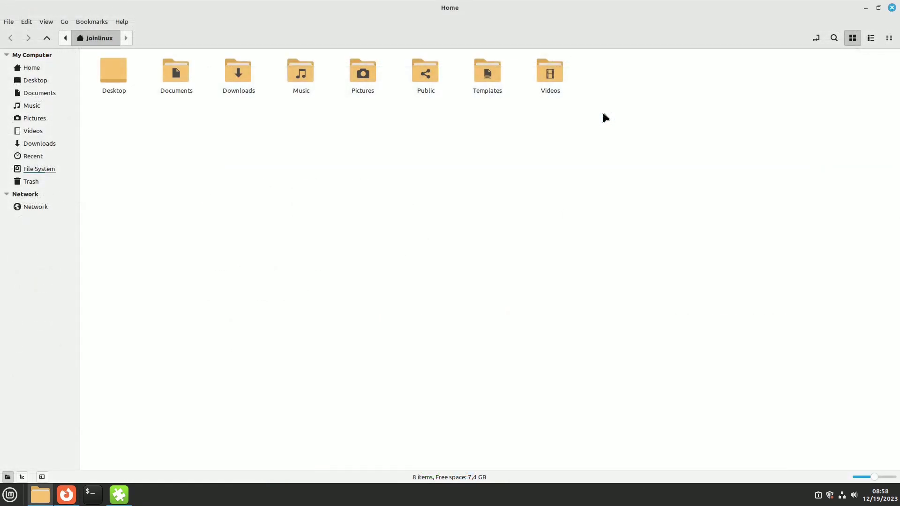
{"action": "key", "text": "ctrl+alt+Down"}
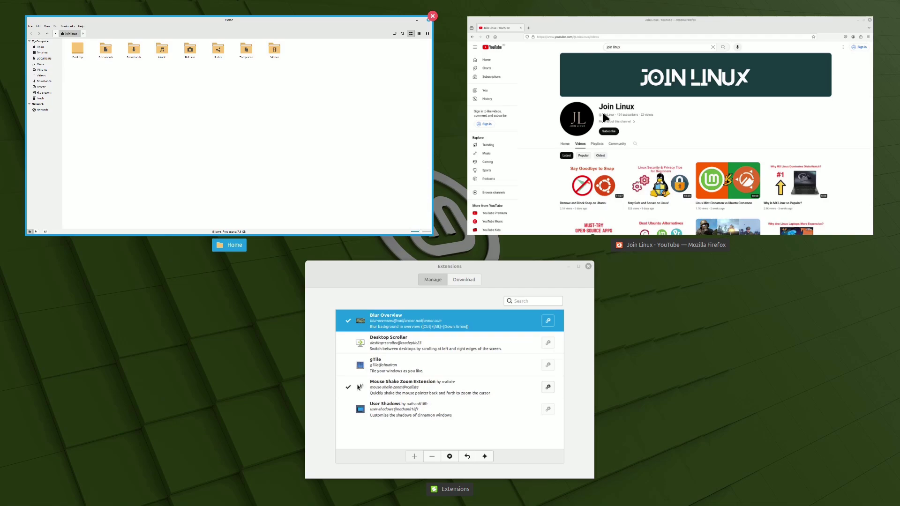
Leave the overview and auto-tile all windows with gTile (Super+Enter) on a 2x2 grid
{"action": "key", "text": "Escape"}
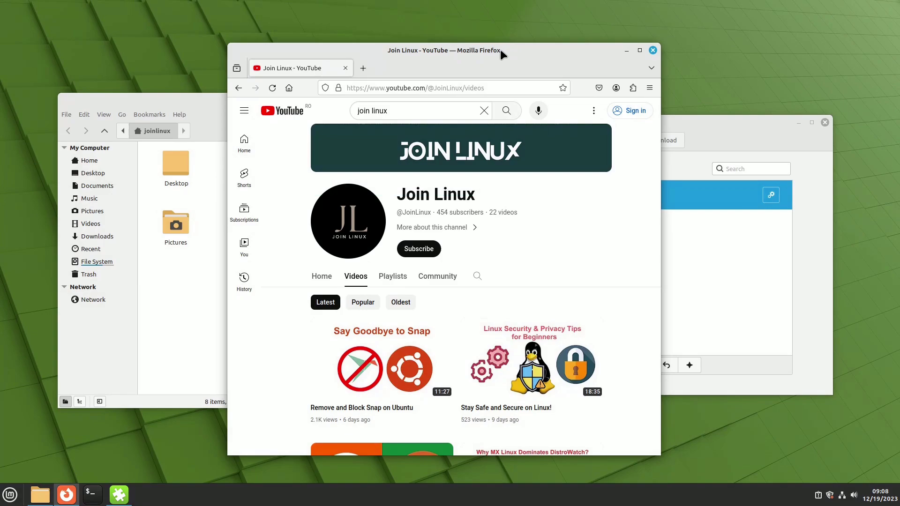
{"action": "key", "text": "super+Return"}
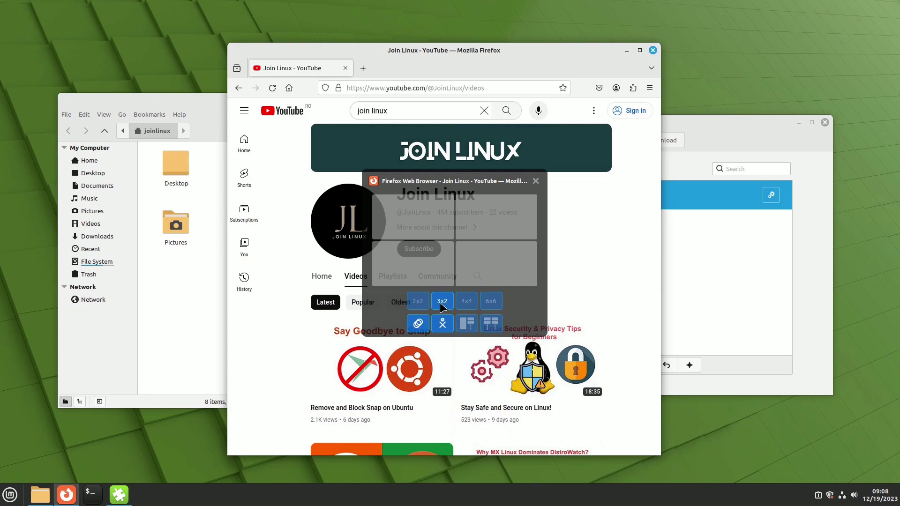
{"action": "left_click", "coordinate": [442, 307]}
{"action": "left_click", "coordinate": [467, 307]}
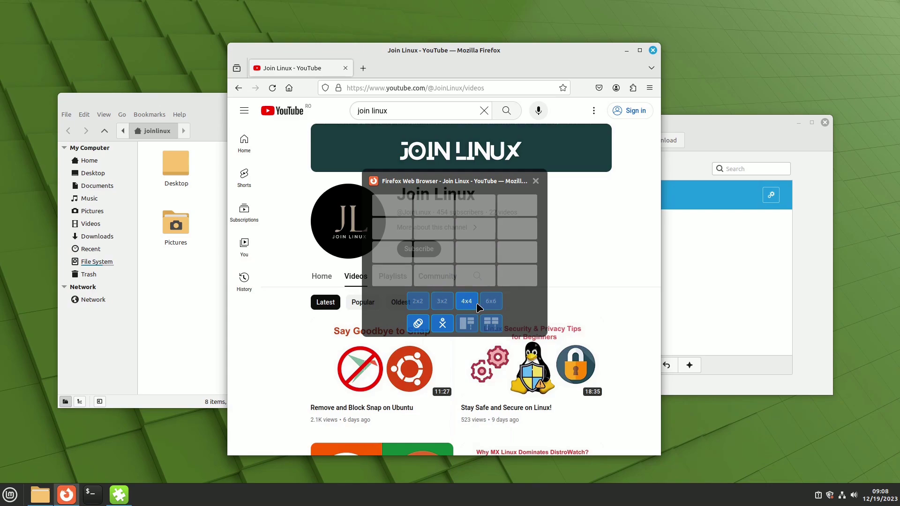
{"action": "left_click", "coordinate": [489, 307]}
{"action": "left_click", "coordinate": [418, 304]}
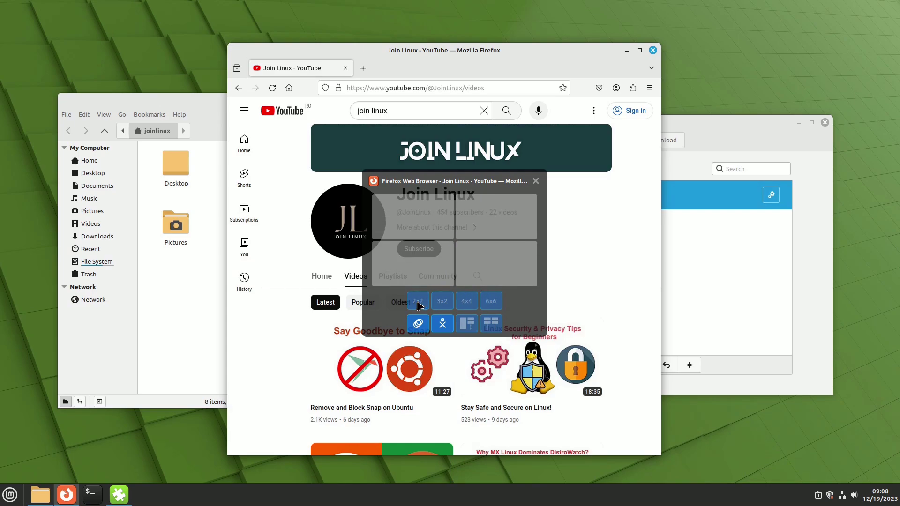
{"action": "left_click", "coordinate": [468, 324]}
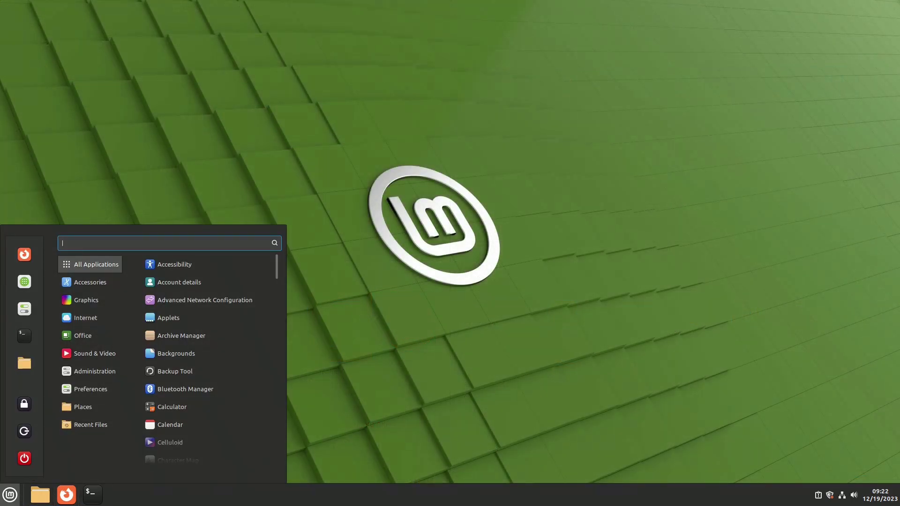
Set the Windows titlebar buttons layout to Left via a 'wind' search, then launch Software Manager
{"action": "type", "text": "wind"}
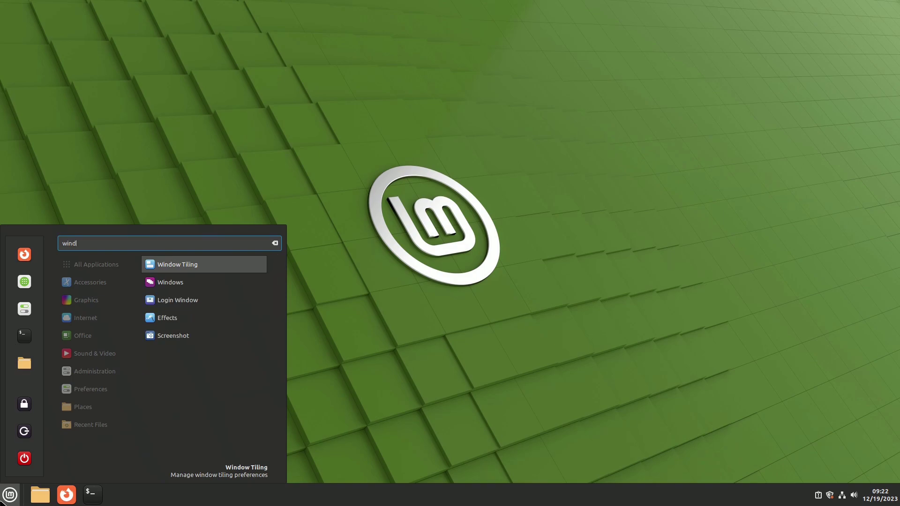
{"action": "left_click", "coordinate": [183, 284]}
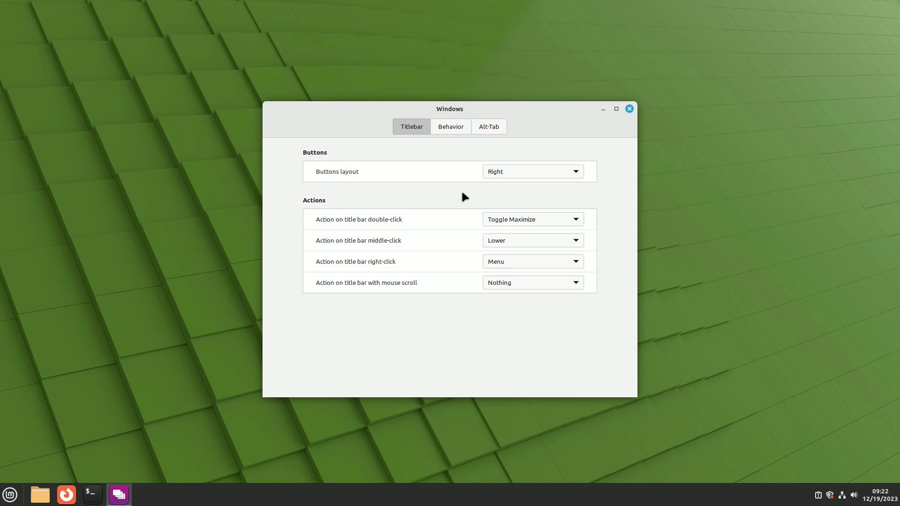
{"action": "left_click", "coordinate": [520, 174]}
{"action": "left_click", "coordinate": [506, 186]}
{"action": "left_click", "coordinate": [270, 109]}
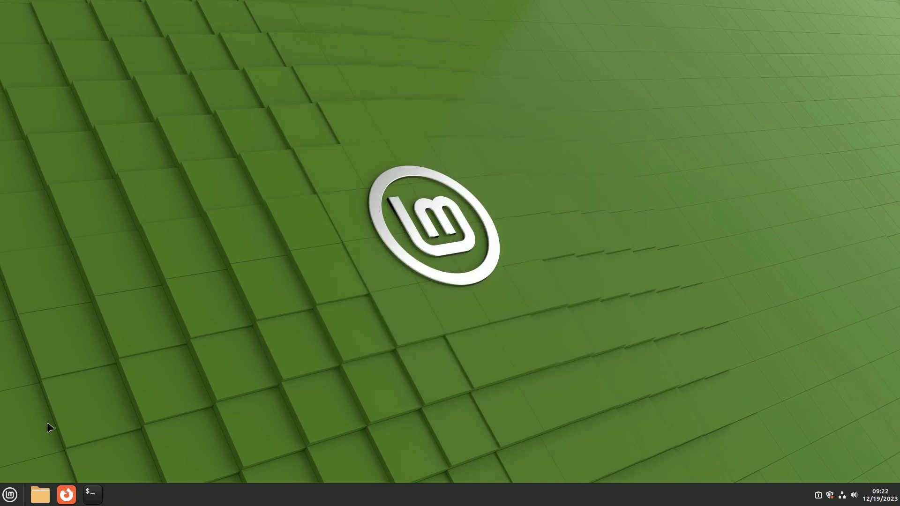
{"action": "left_click", "coordinate": [10, 495]}
{"action": "left_click", "coordinate": [27, 295]}
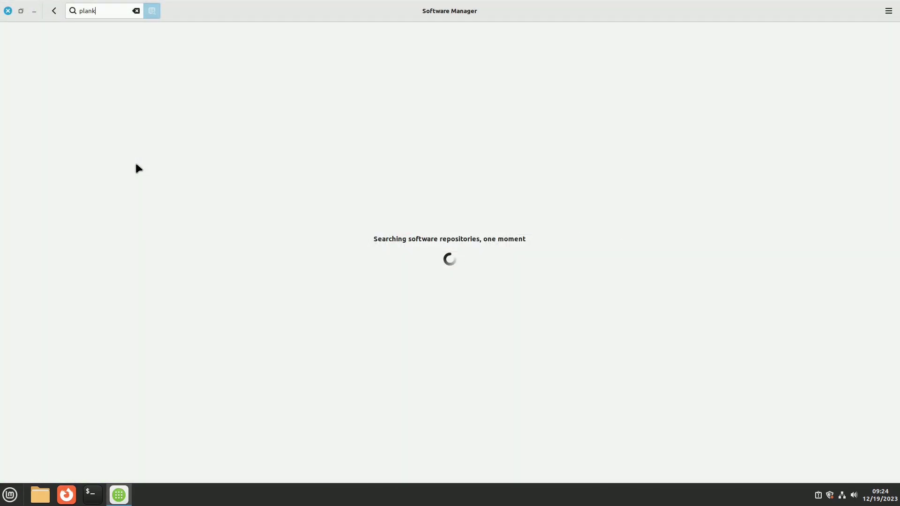
Install the Plank dock package, authorising with the account password
{"action": "left_click", "coordinate": [96, 45]}
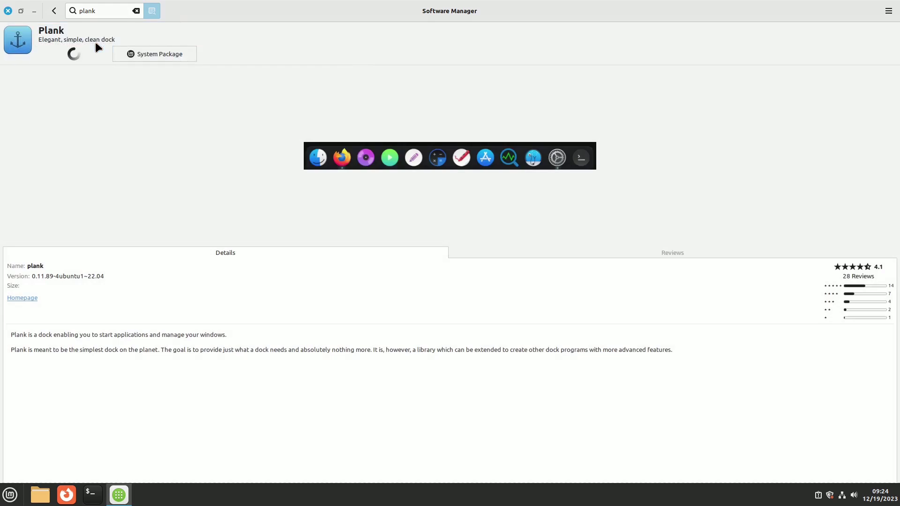
{"action": "left_click", "coordinate": [75, 54]}
{"action": "left_click", "coordinate": [524, 322]}
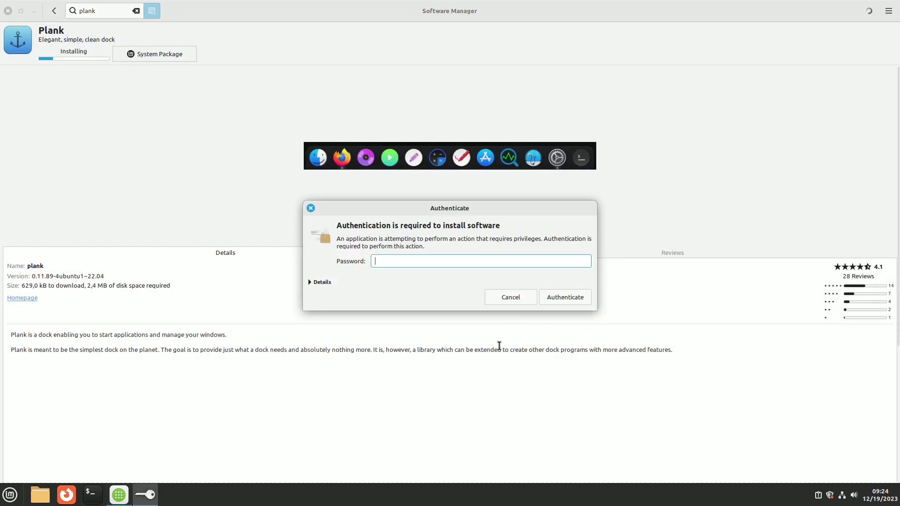
{"action": "type", "text": "****"}
{"action": "key", "text": "Return"}
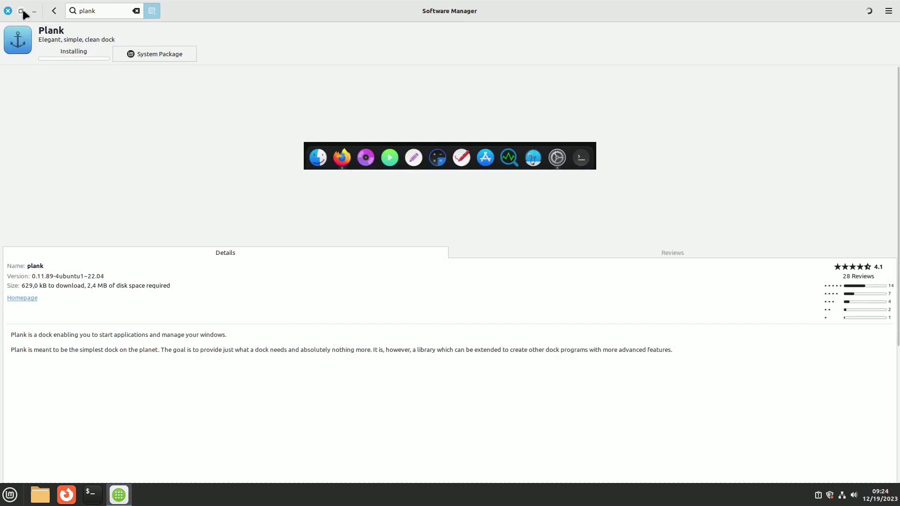
Search for 'cairo' and install Cairo-dock together with its extra plug-in packages
{"action": "left_click", "coordinate": [54, 10]}
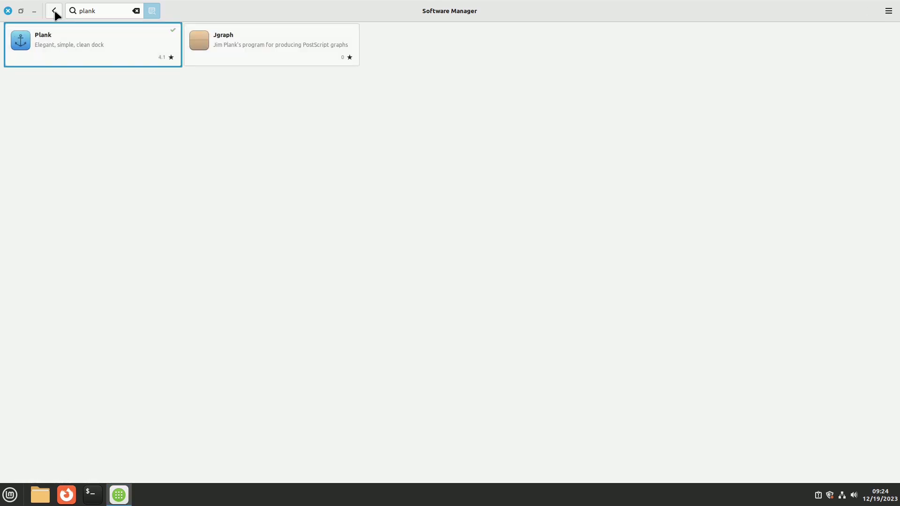
{"action": "left_click", "coordinate": [136, 10]}
{"action": "type", "text": "cairo"}
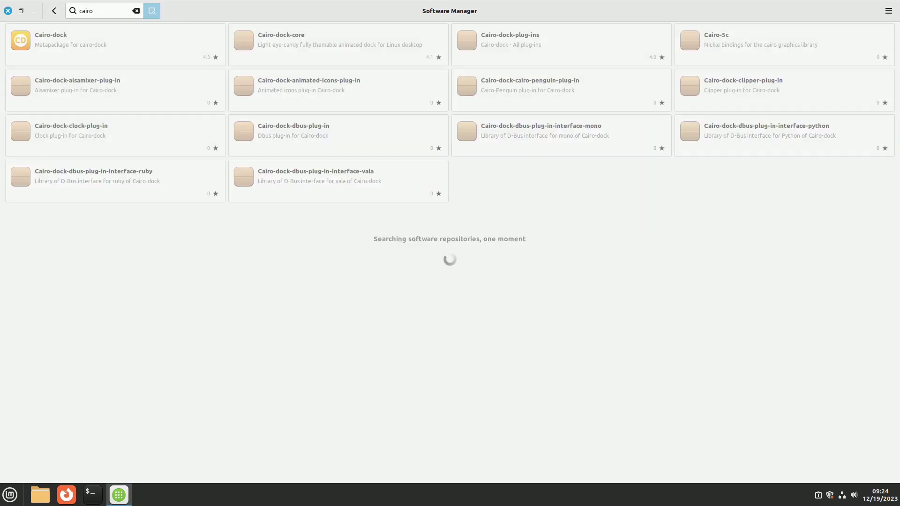
{"action": "left_click", "coordinate": [82, 48]}
{"action": "left_click", "coordinate": [82, 51]}
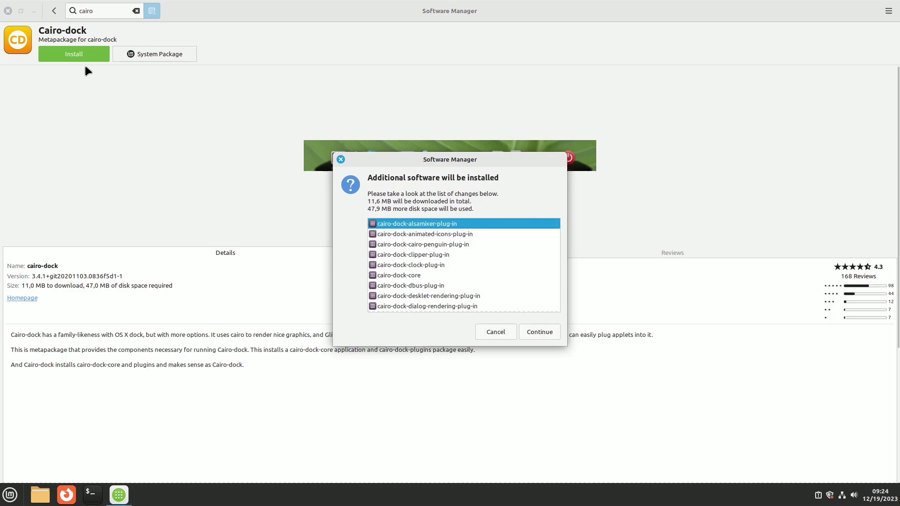
{"action": "left_click", "coordinate": [552, 334]}
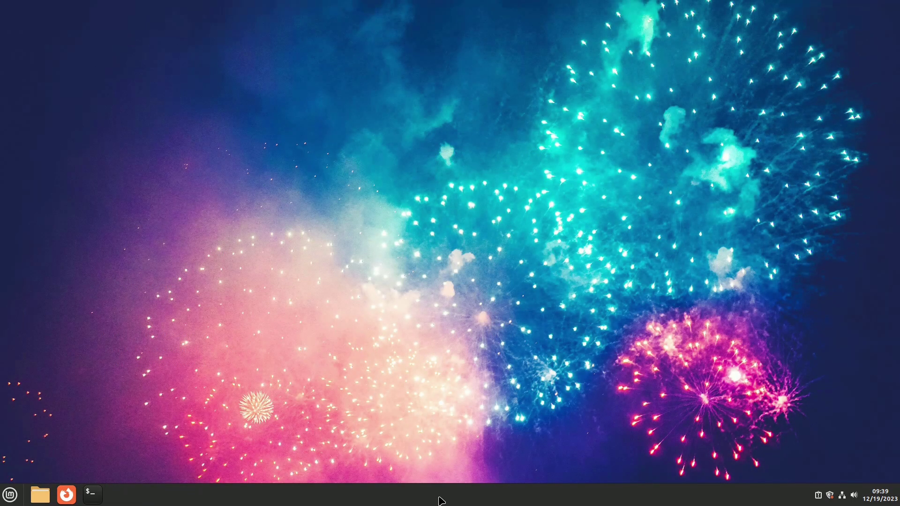
Set the bottom panel's visibility to 'Auto hide panel' in Panel settings
{"action": "right_click", "coordinate": [439, 501]}
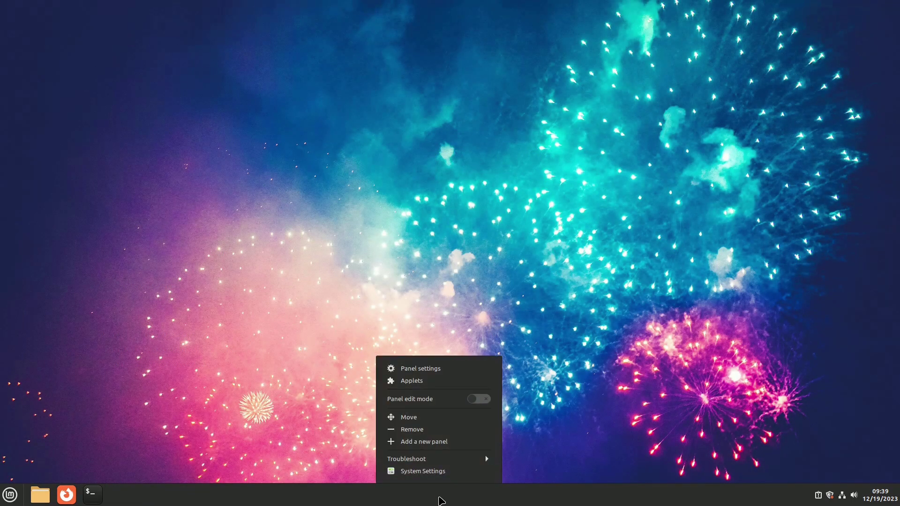
{"action": "left_click", "coordinate": [421, 371]}
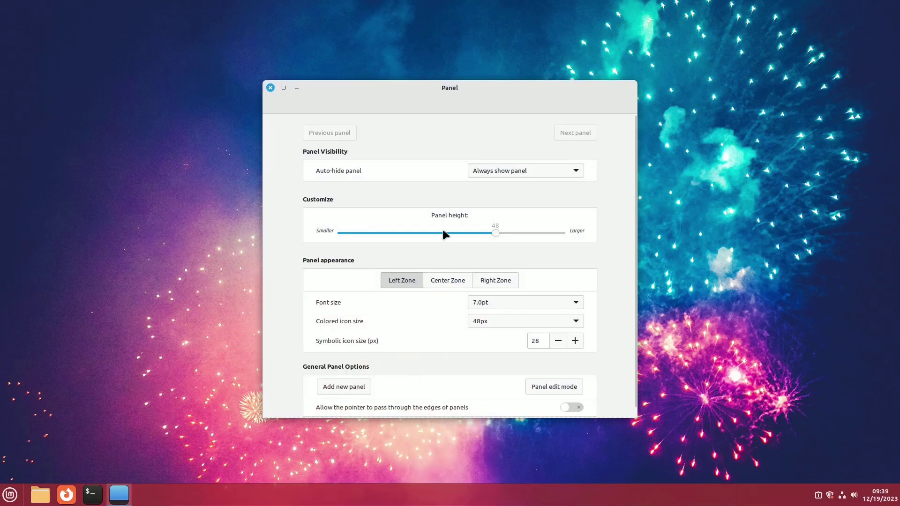
{"action": "left_click", "coordinate": [577, 172]}
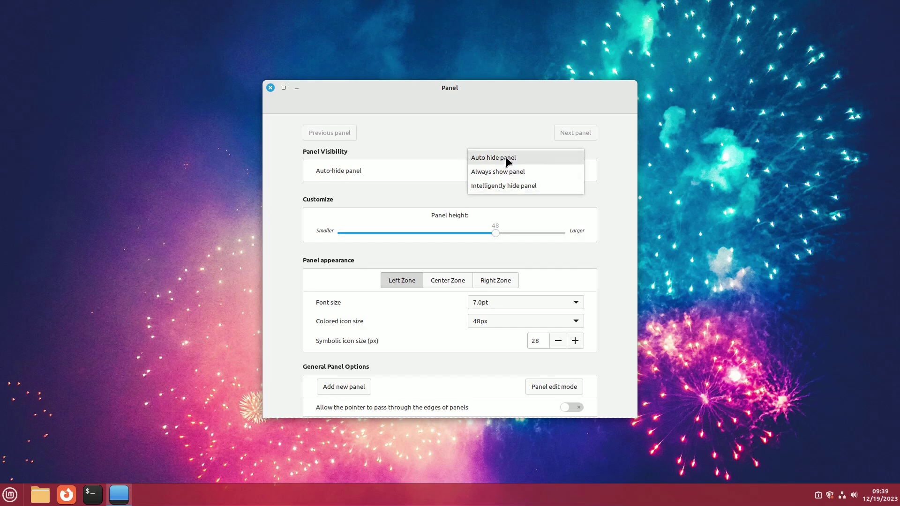
{"action": "left_click", "coordinate": [529, 160]}
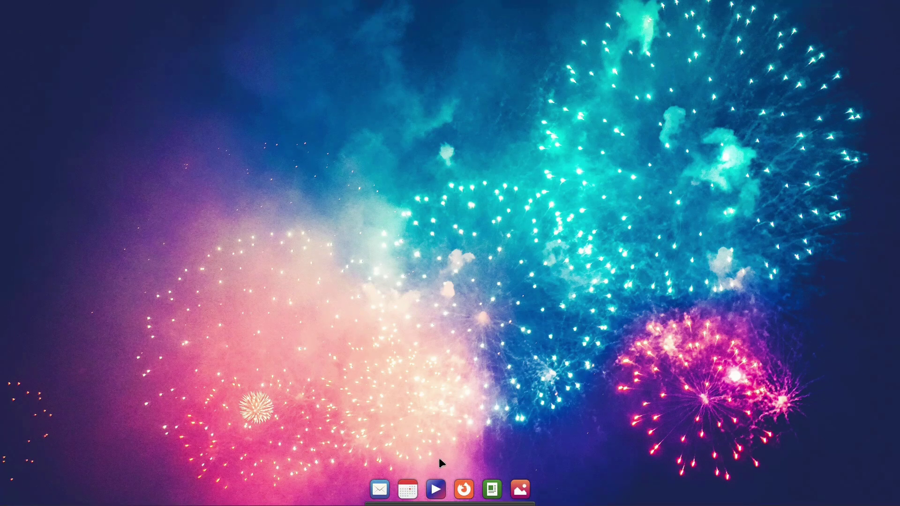
Review Plank's Appearance, Behaviour and Docklets preferences, then show the Applications docklet's category menu
{"action": "right_click", "coordinate": [441, 487]}
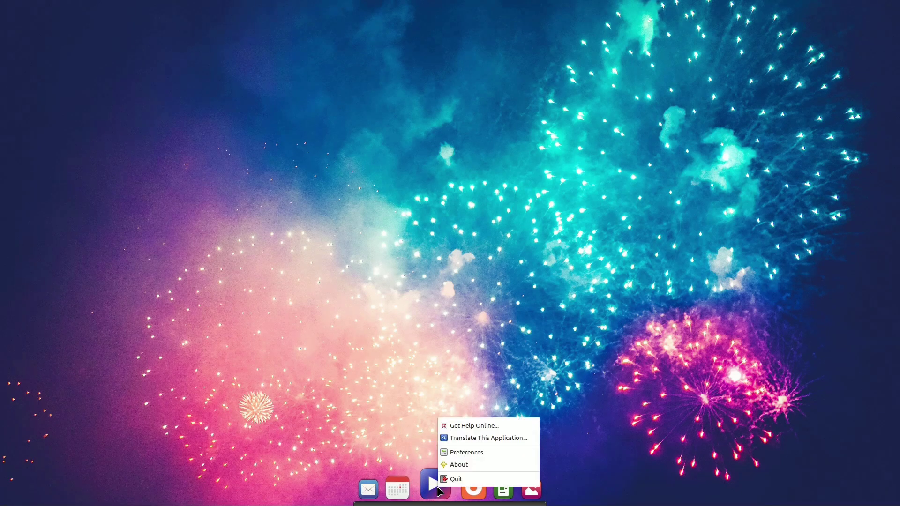
{"action": "left_click", "coordinate": [464, 453]}
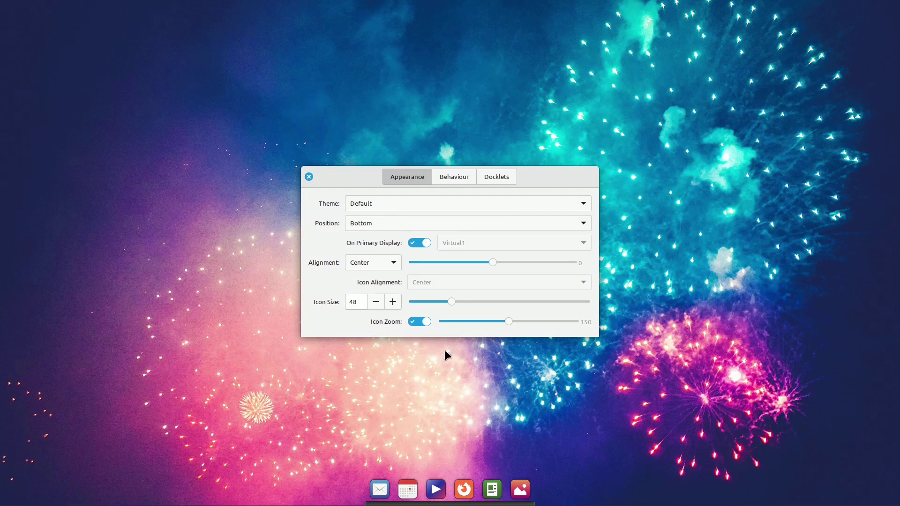
{"action": "left_click", "coordinate": [455, 178]}
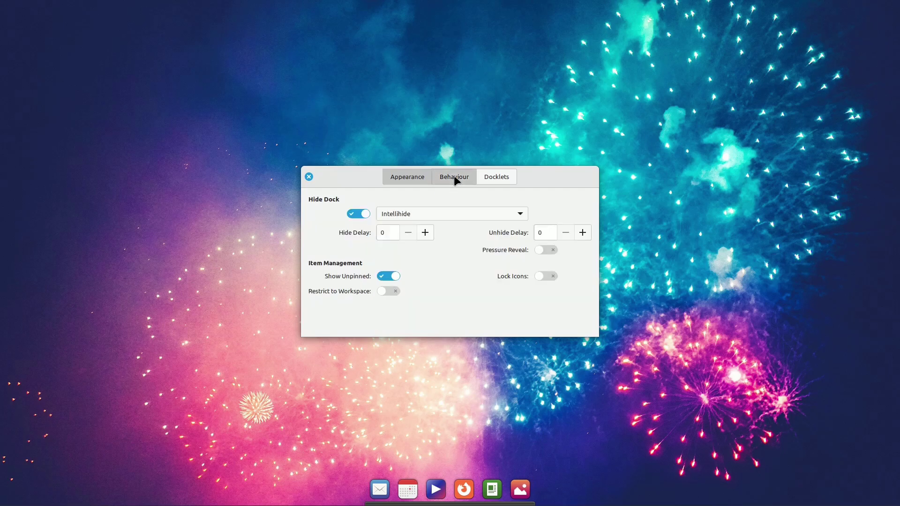
{"action": "left_click", "coordinate": [502, 178]}
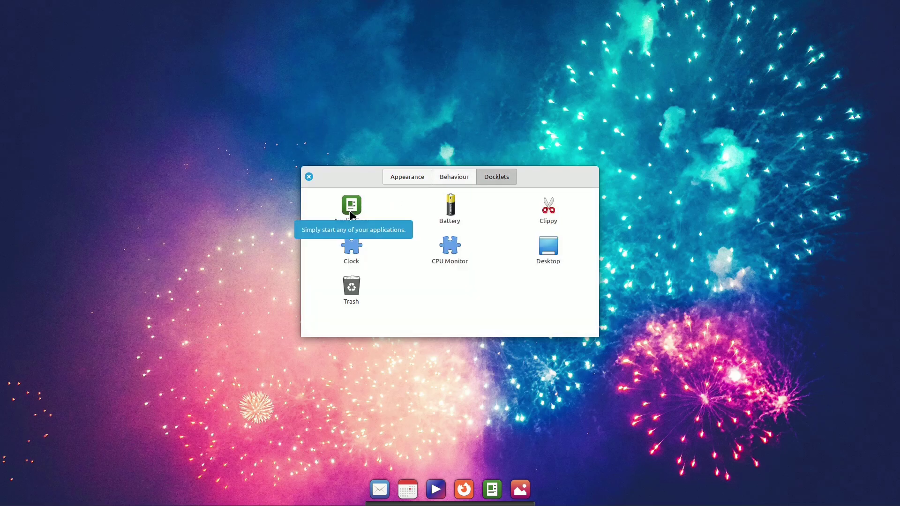
{"action": "left_click", "coordinate": [309, 177]}
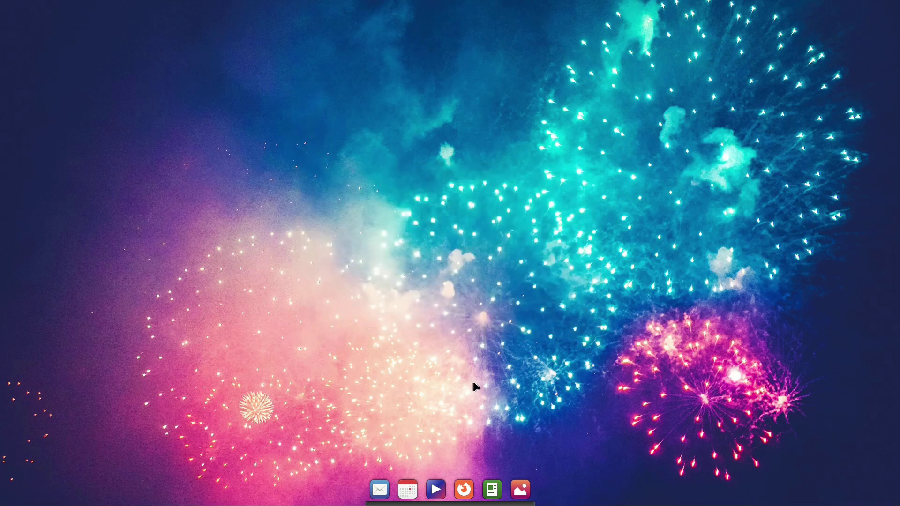
{"action": "left_click", "coordinate": [493, 492]}
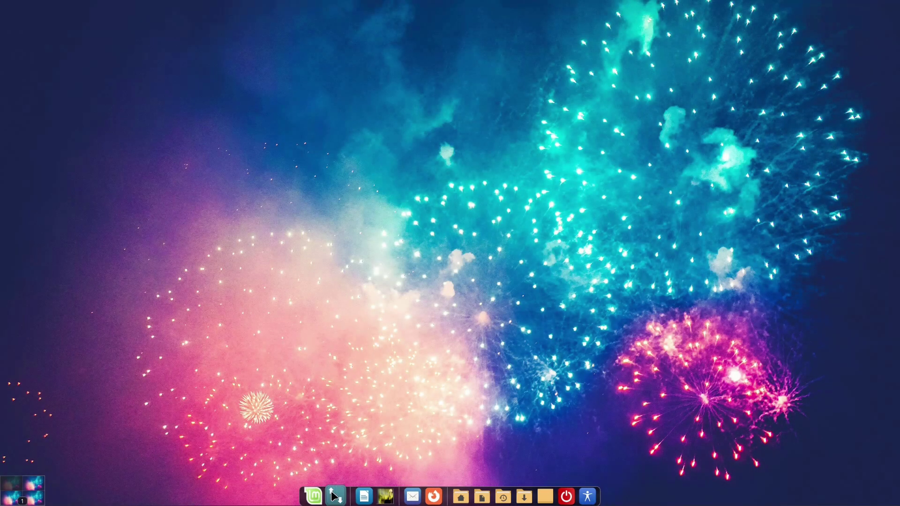
Open Cairo-Dock's configuration window and view its appearance and keyboard shortcut settings
{"action": "right_click", "coordinate": [333, 497]}
{"action": "mouse_move", "coordinate": [360, 453]}
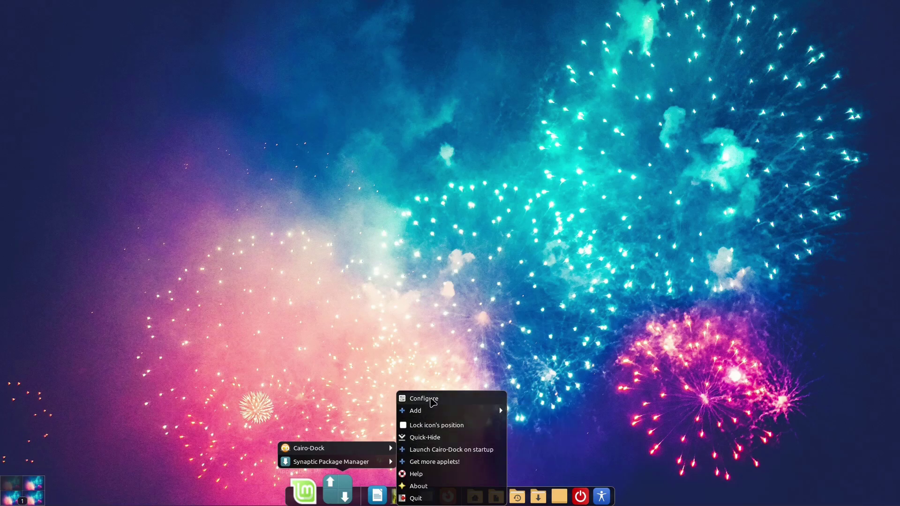
{"action": "left_click", "coordinate": [432, 400]}
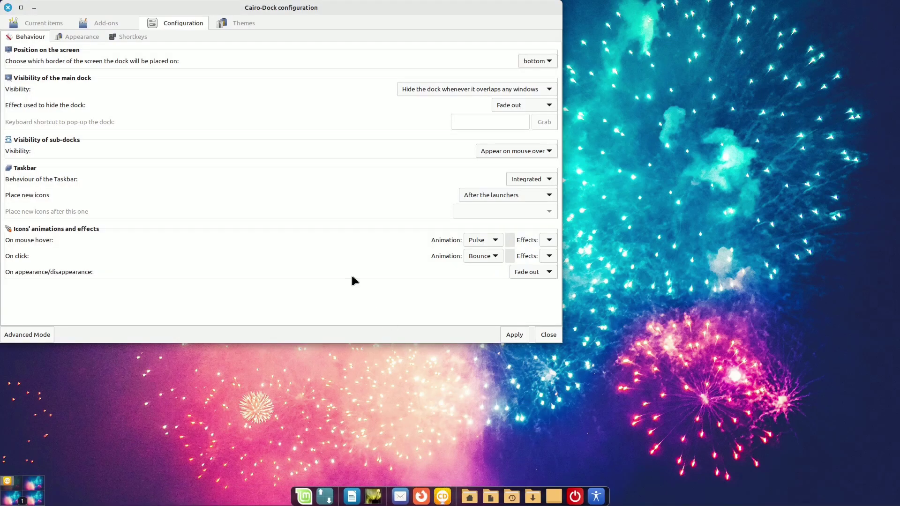
{"action": "left_click", "coordinate": [78, 36]}
{"action": "left_click", "coordinate": [125, 37]}
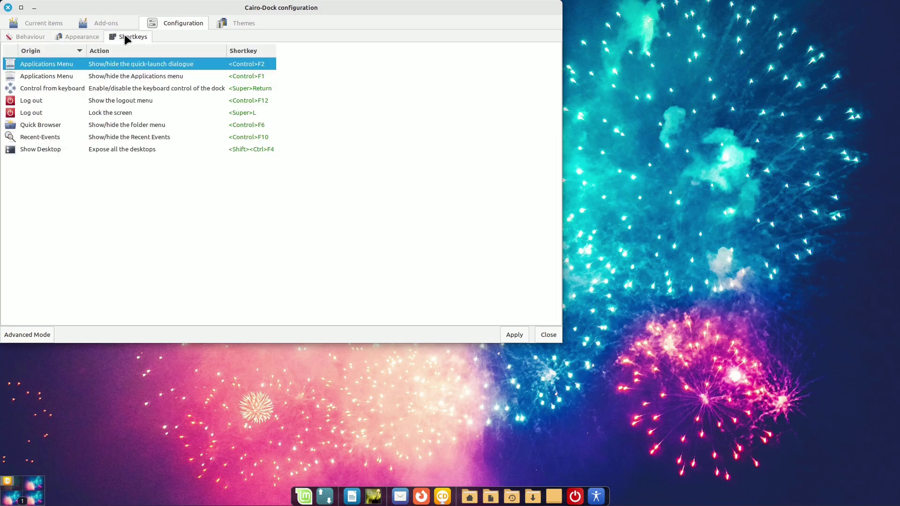
Browse the Current items, Add-ons and Themes tabs, including the theme-saving options
{"action": "left_click", "coordinate": [64, 25]}
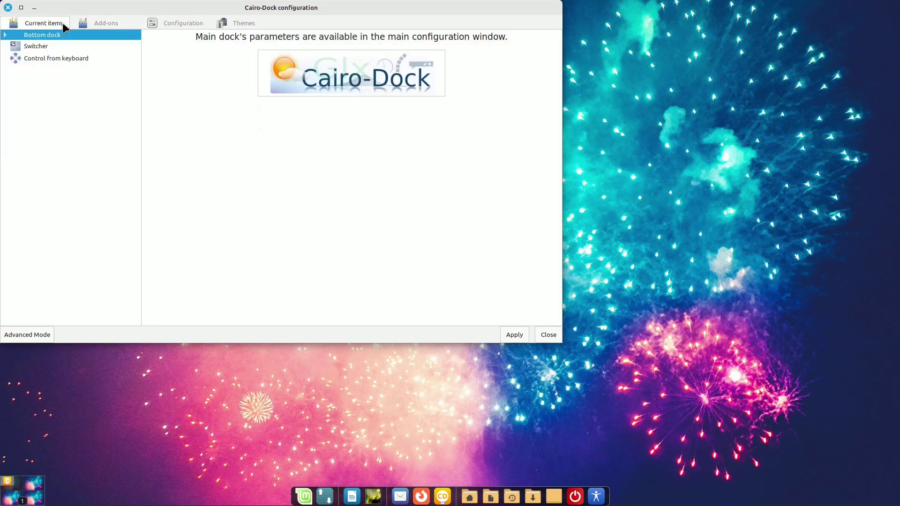
{"action": "left_click", "coordinate": [97, 26]}
{"action": "left_click", "coordinate": [178, 25]}
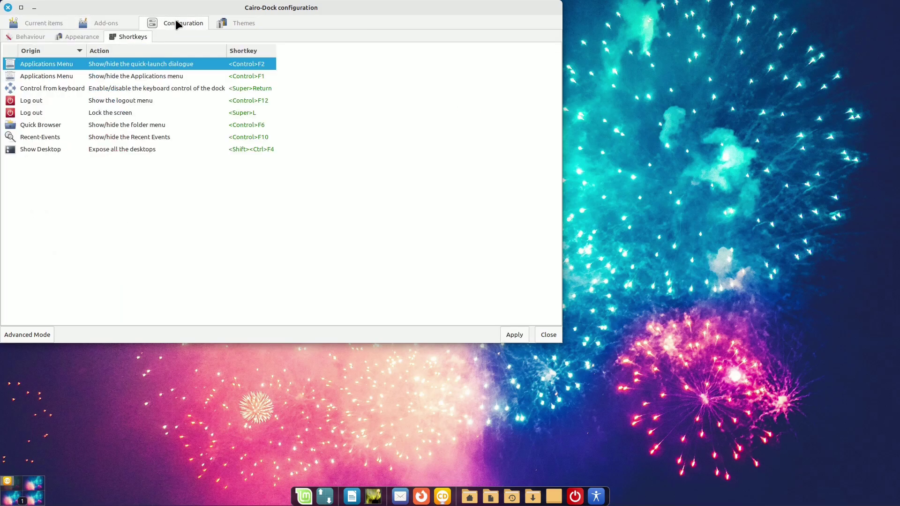
{"action": "left_click", "coordinate": [229, 23]}
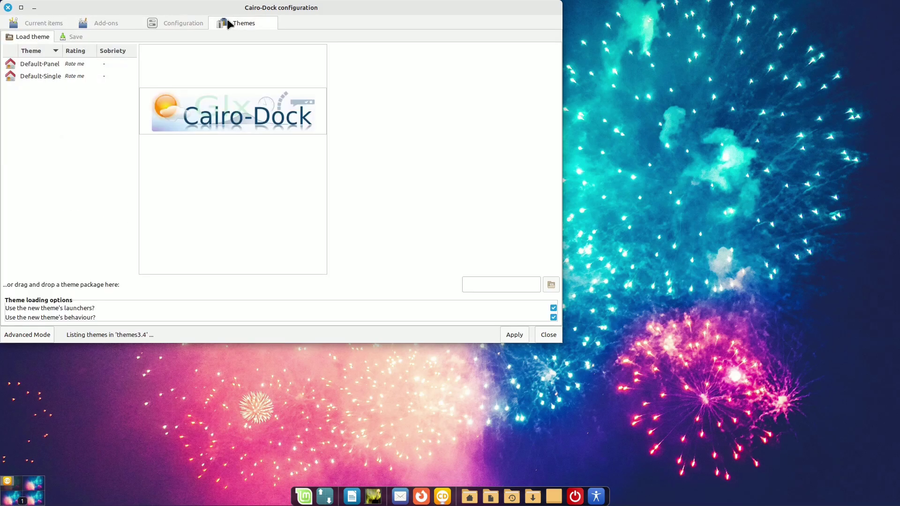
{"action": "left_click", "coordinate": [73, 36]}
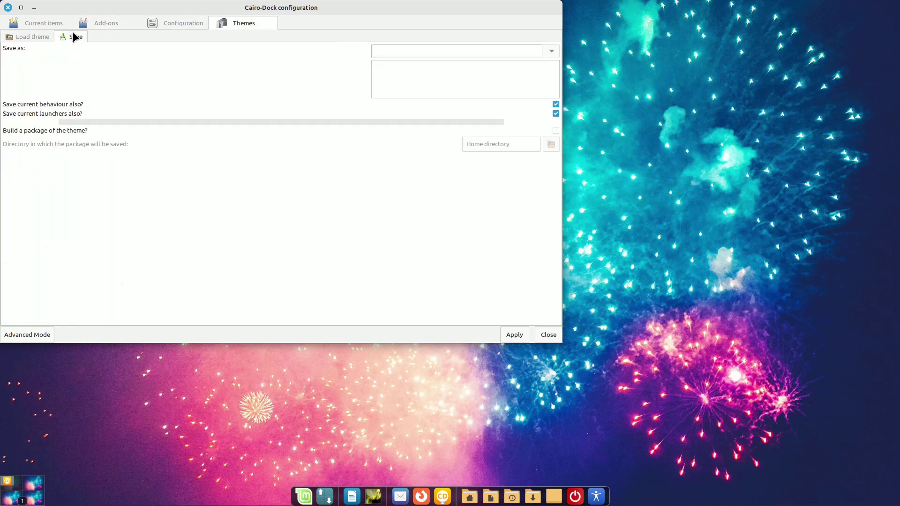
{"action": "left_click", "coordinate": [38, 36]}
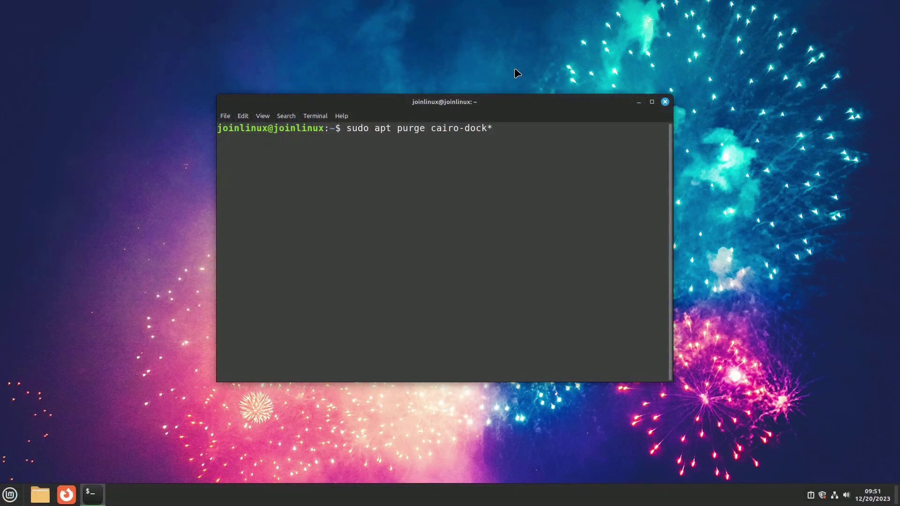
Run 'sudo apt purge cairo-dock*' with the sudo password and confirm removing all 47 packages
{"action": "key", "text": "Return"}
{"action": "type", "text": "****"}
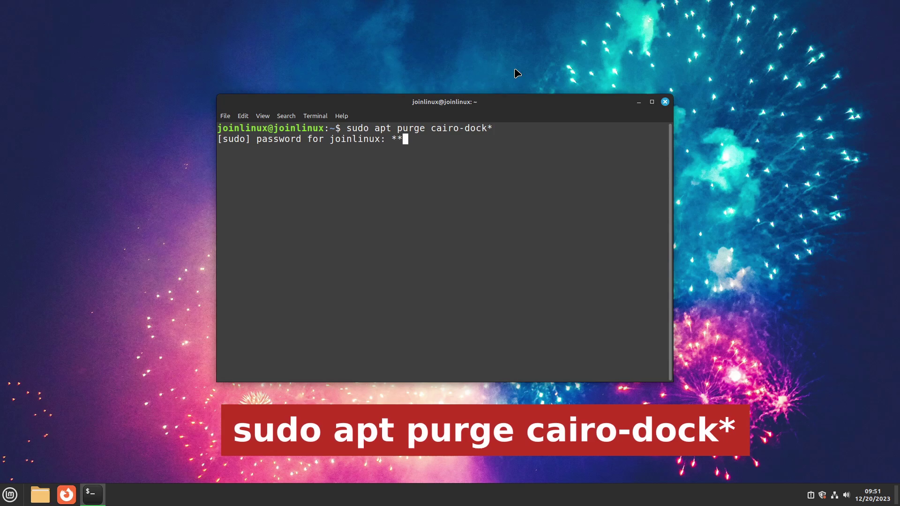
{"action": "key", "text": "Return"}
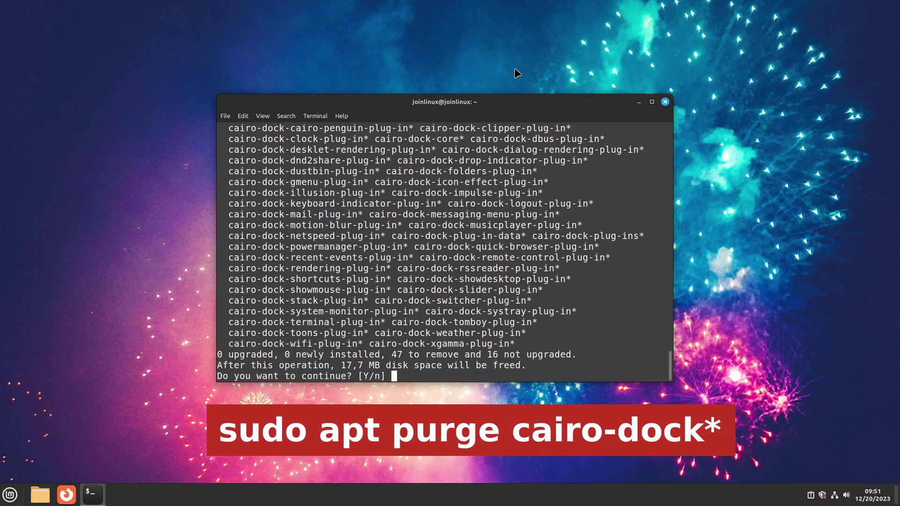
{"action": "type", "text": "y"}
{"action": "key", "text": "Return"}
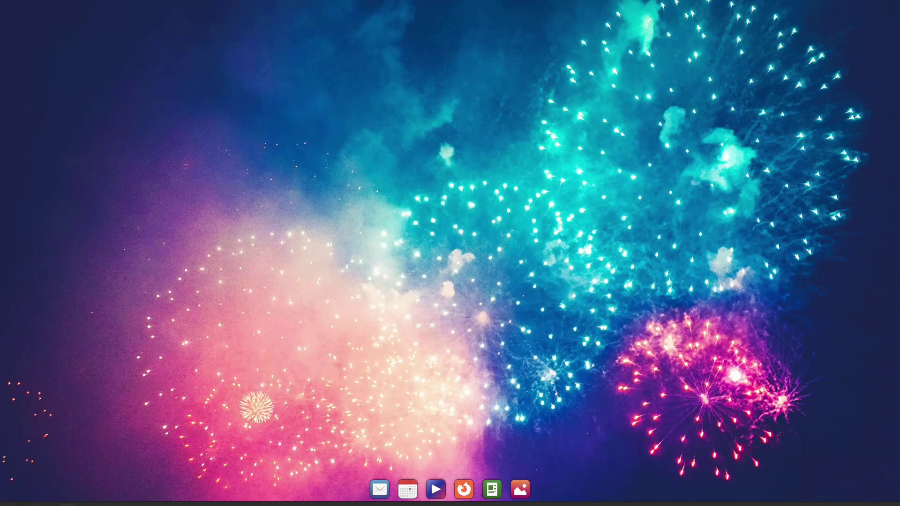
Launch Startup Applications by searching 'start' in the application menu
{"action": "left_click", "coordinate": [11, 496]}
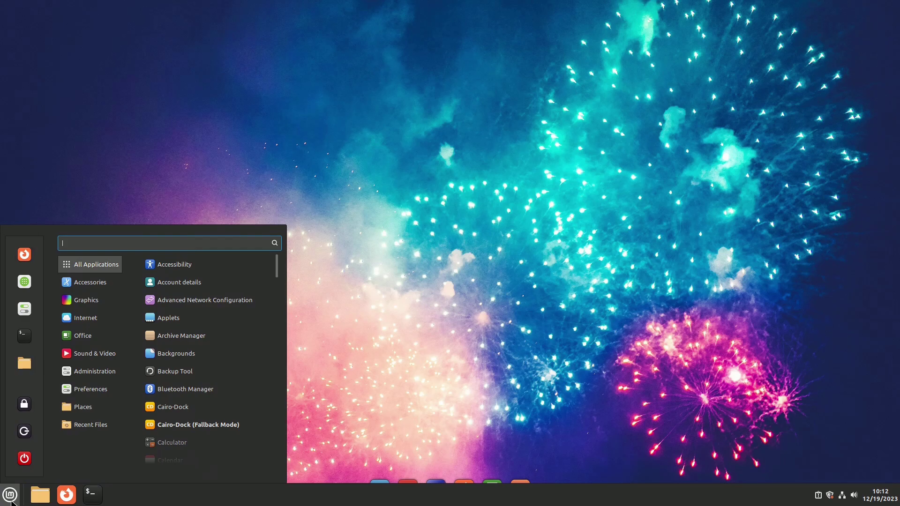
{"action": "type", "text": "start"}
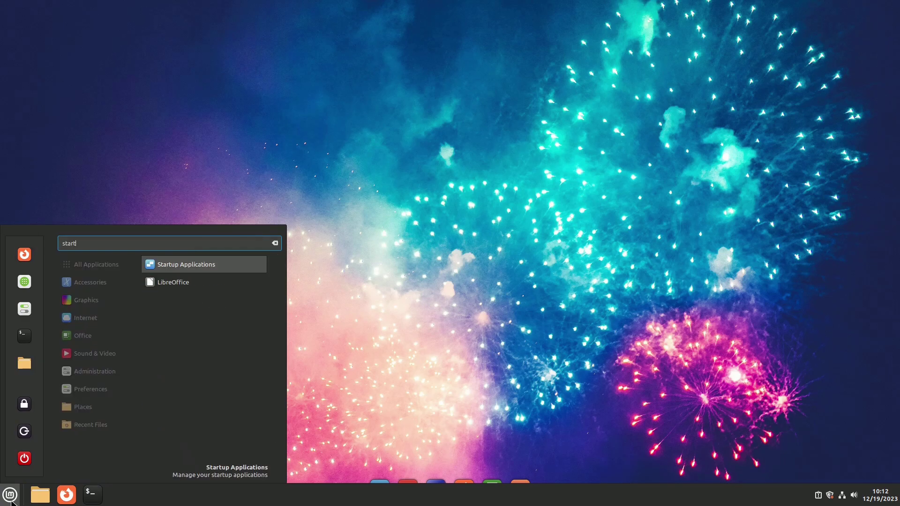
{"action": "left_click", "coordinate": [204, 265]}
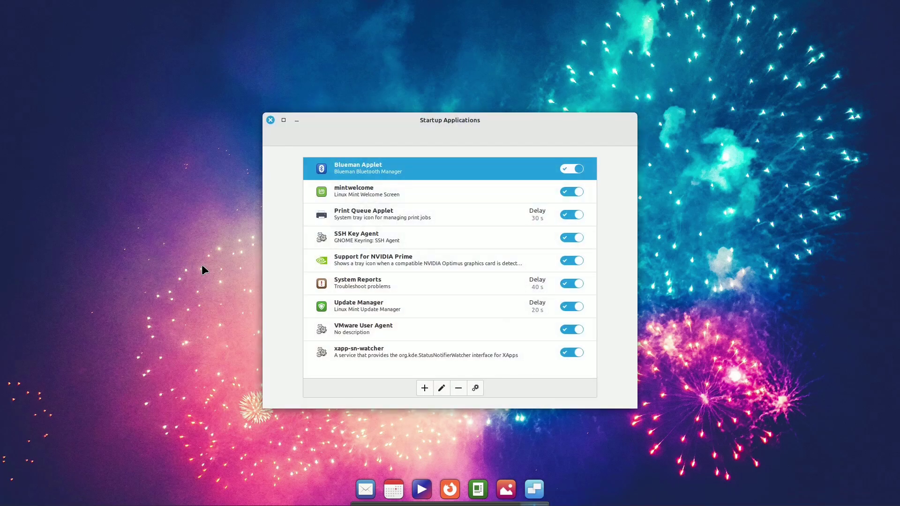
Add Plank as a startup application, then close the Startup Applications window
{"action": "left_click", "coordinate": [424, 389]}
{"action": "left_click", "coordinate": [425, 417]}
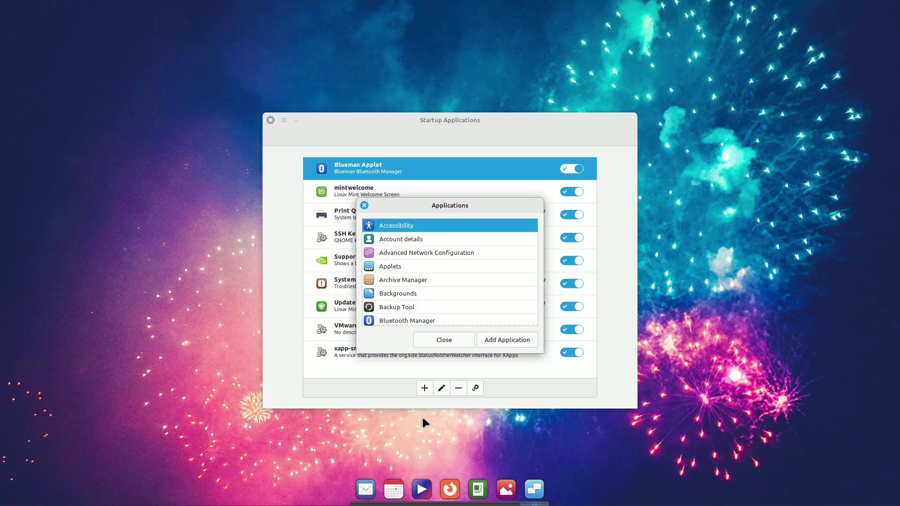
{"action": "scroll", "coordinate": [427, 293], "scroll_direction": "down", "scroll_amount": 10}
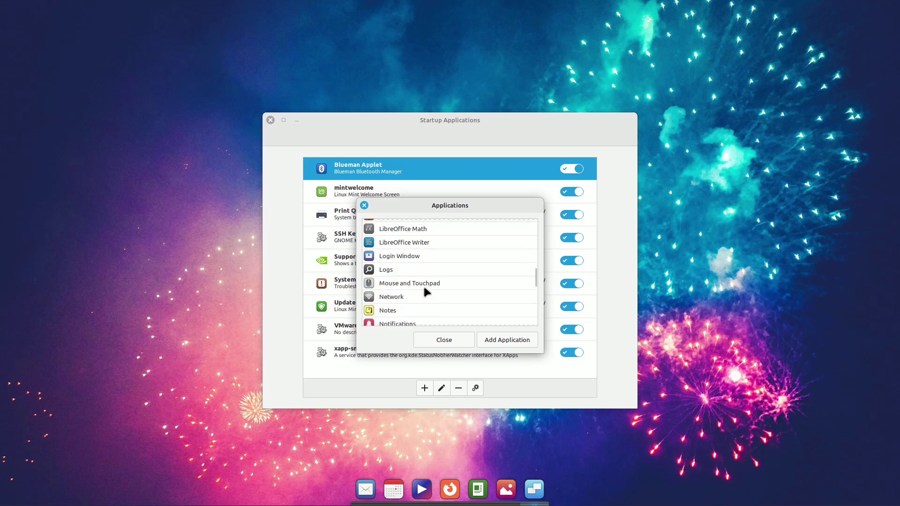
{"action": "scroll", "coordinate": [426, 292], "scroll_direction": "down", "scroll_amount": 5}
{"action": "left_click", "coordinate": [400, 303]}
{"action": "left_click", "coordinate": [505, 340]}
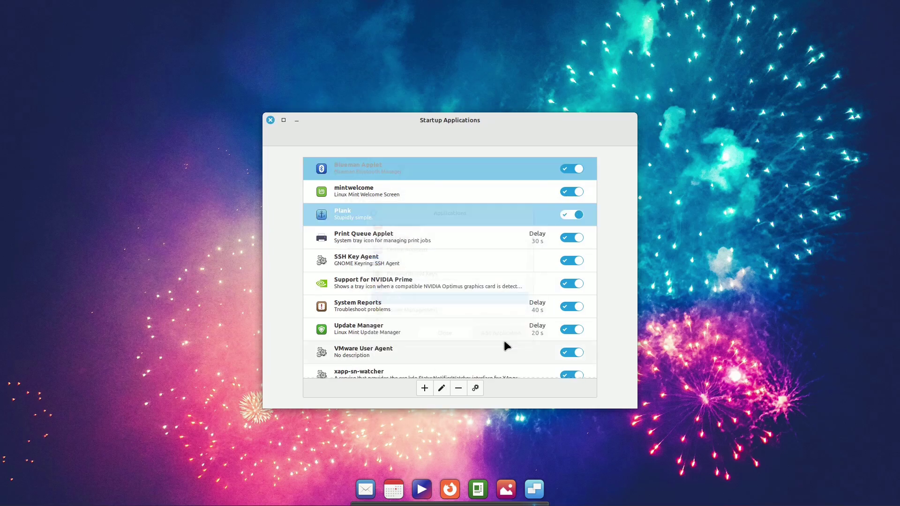
{"action": "key", "text": "alt+F4"}
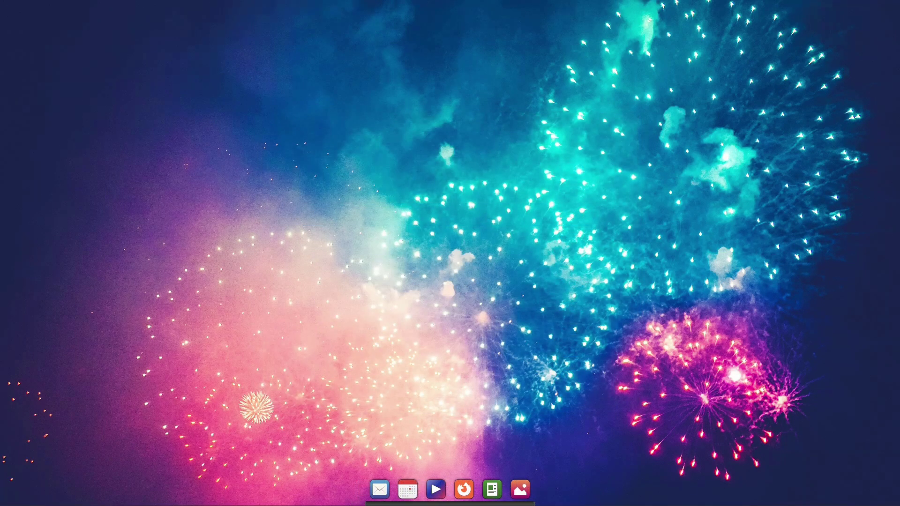
Remove the bottom panel and confirm the follow-up prompts
{"action": "right_click", "coordinate": [583, 502]}
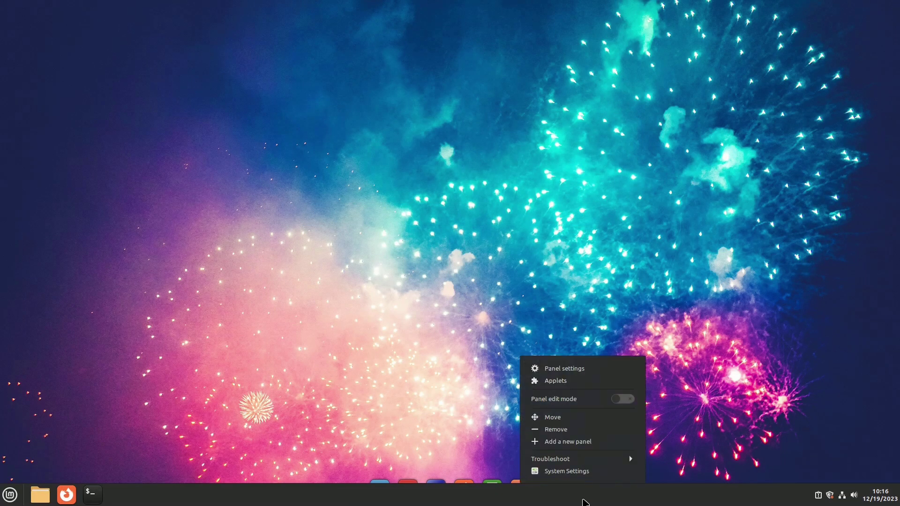
{"action": "left_click", "coordinate": [554, 429]}
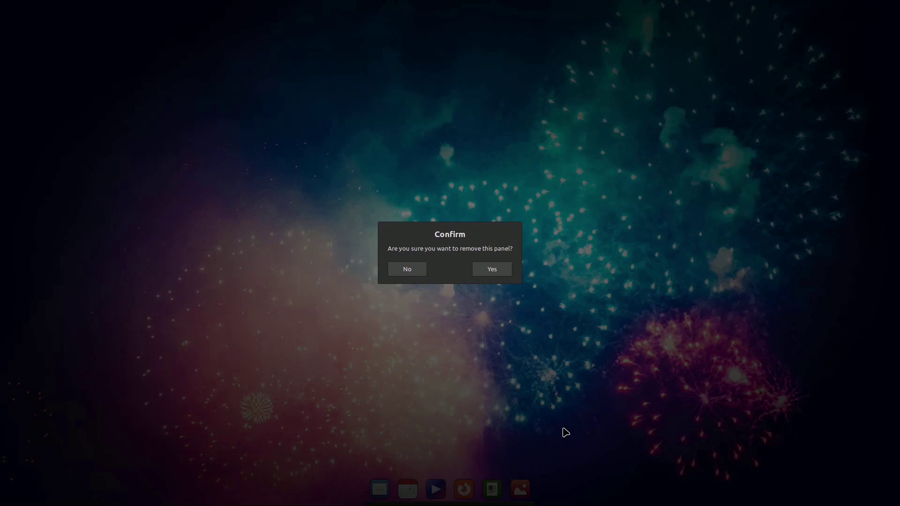
{"action": "left_click", "coordinate": [492, 269]}
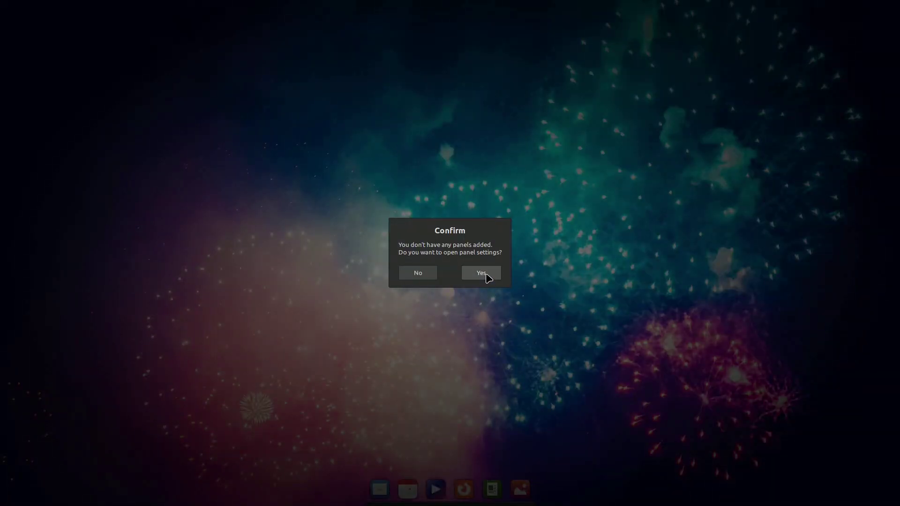
{"action": "left_click", "coordinate": [486, 273]}
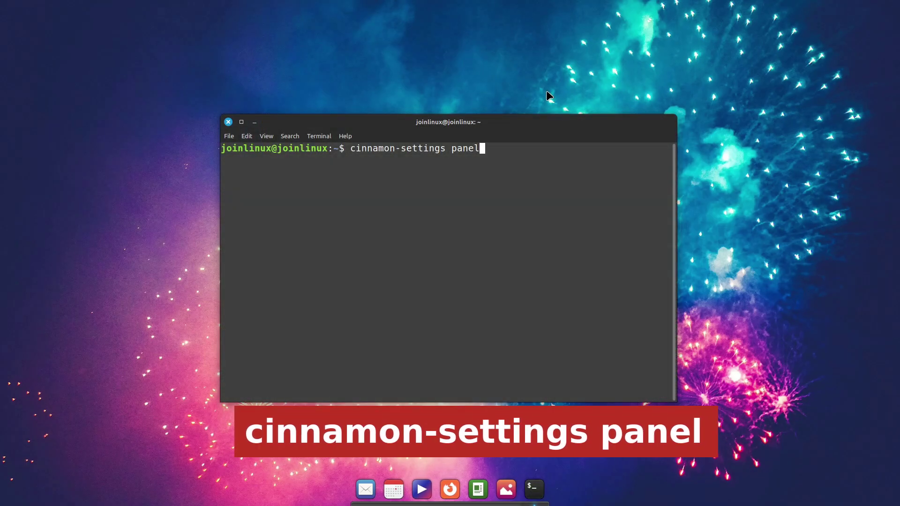
Run cinnamon-settings panel and add a new panel along the bottom screen edge
{"action": "key", "text": "Return"}
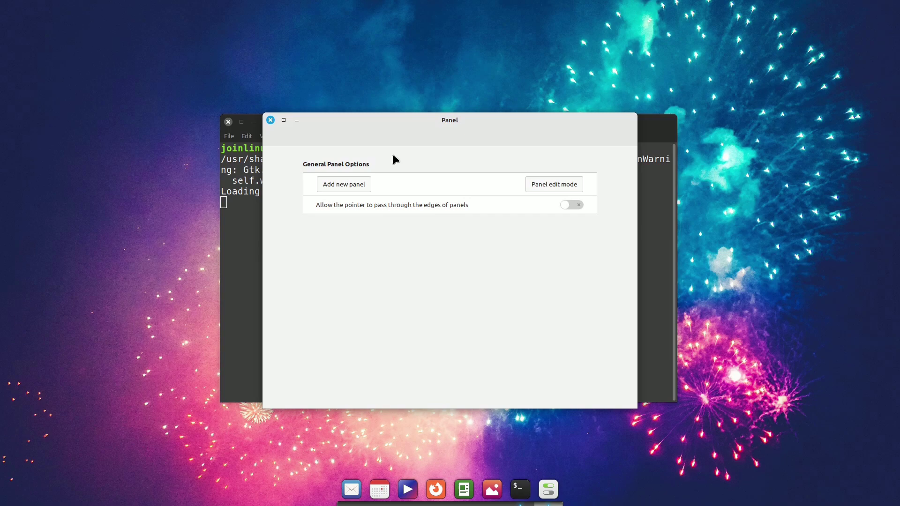
{"action": "left_click", "coordinate": [363, 188]}
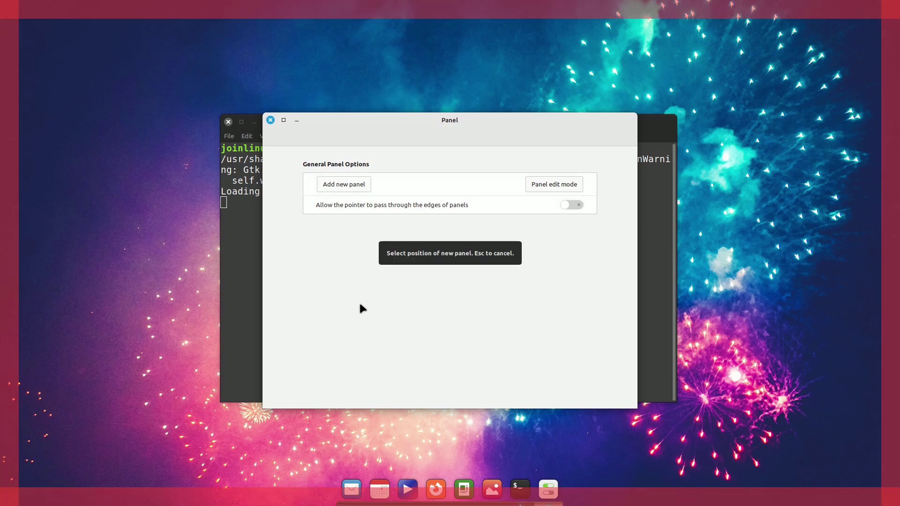
{"action": "left_click", "coordinate": [313, 502]}
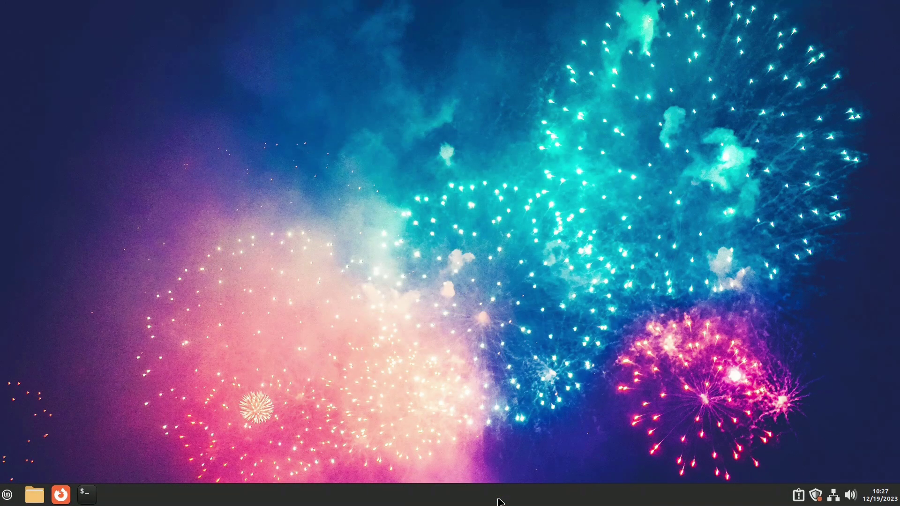
Restore all Cinnamon settings to default from the panel's Troubleshoot menu and confirm
{"action": "right_click", "coordinate": [500, 502]}
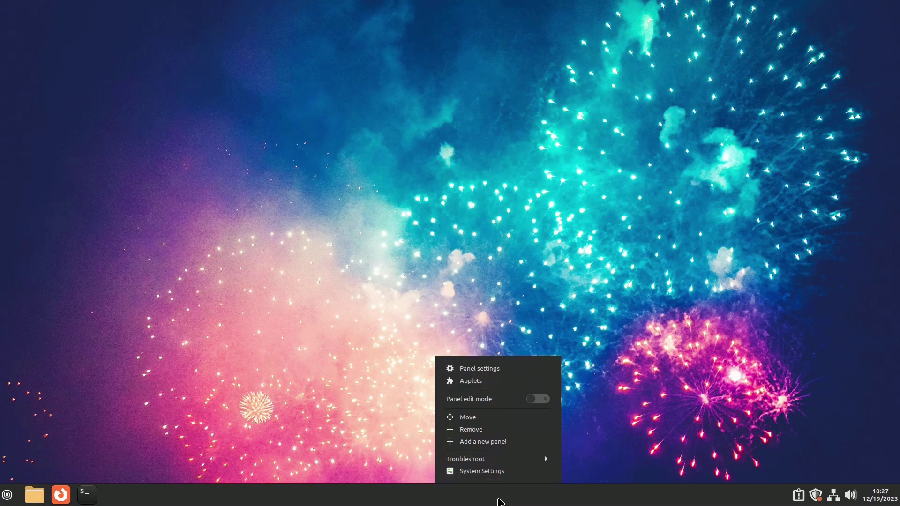
{"action": "left_click", "coordinate": [498, 461]}
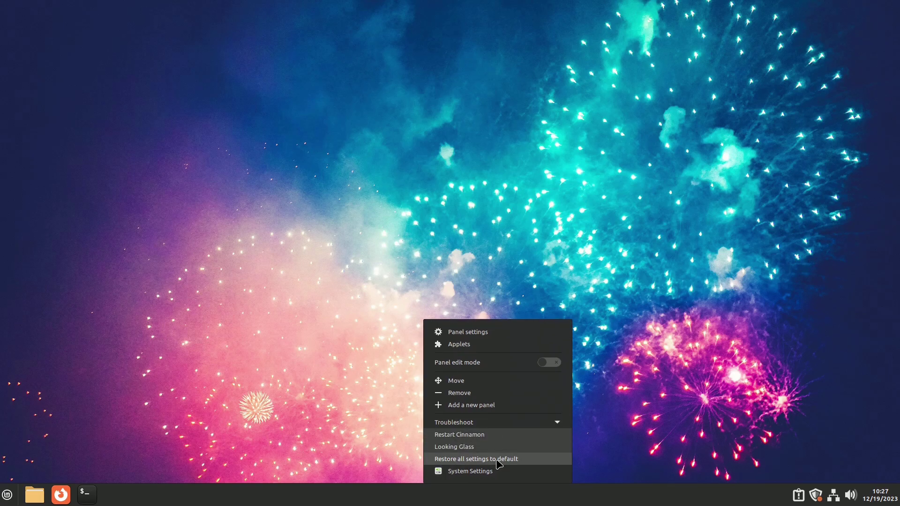
{"action": "left_click", "coordinate": [497, 461]}
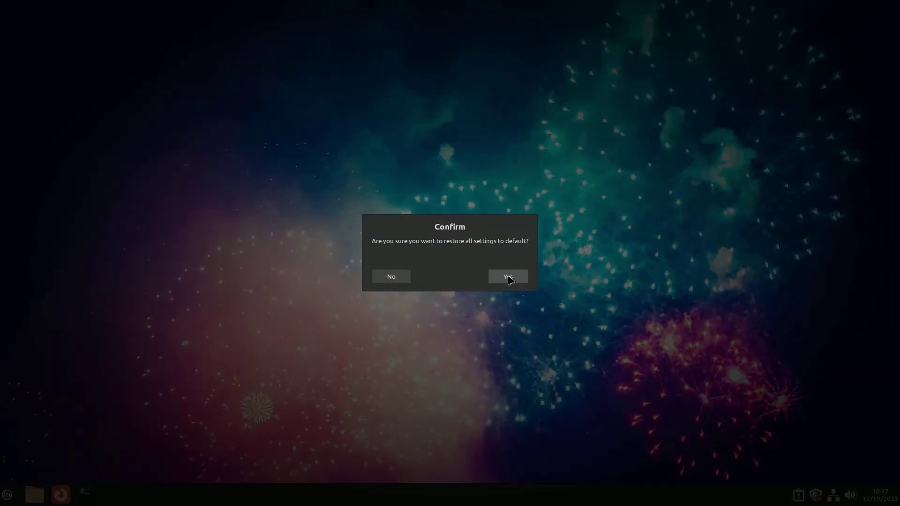
{"action": "left_click", "coordinate": [509, 278]}
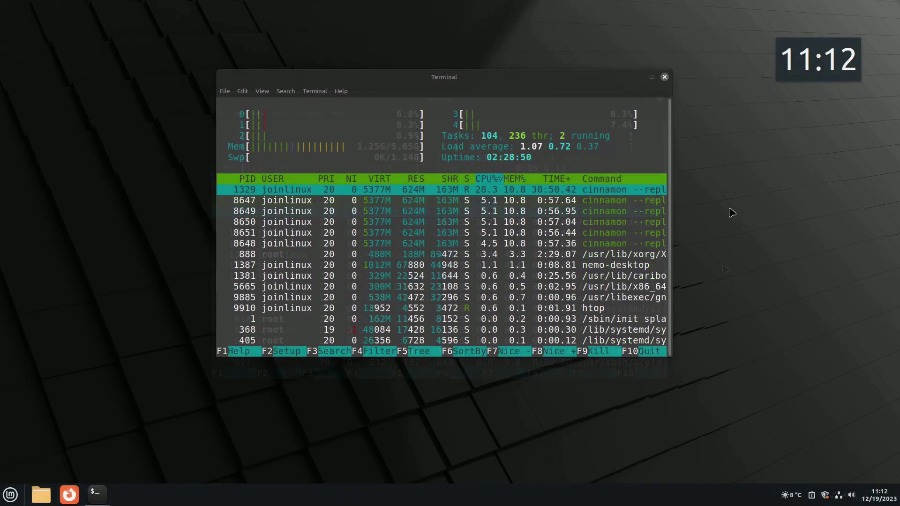
Reposition the htop terminal, view and close the weather forecast, then open the menu
{"action": "mouse_move", "coordinate": [474, 80]}
{"action": "left_mouse_down"}
{"action": "mouse_move", "coordinate": [483, 82]}
{"action": "mouse_move", "coordinate": [463, 88]}
{"action": "left_mouse_up"}
{"action": "left_click_drag", "start_coordinate": [470, 88], "coordinate": [479, 78]}
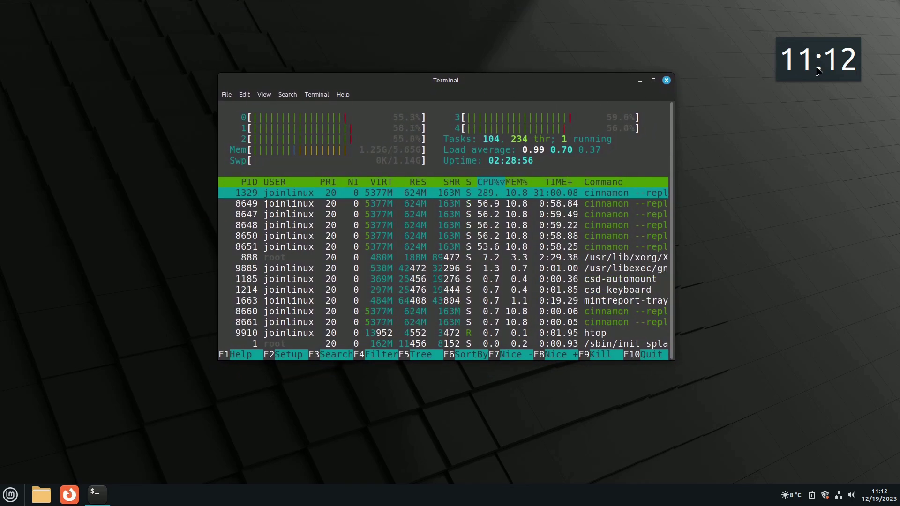
{"action": "left_click", "coordinate": [793, 496]}
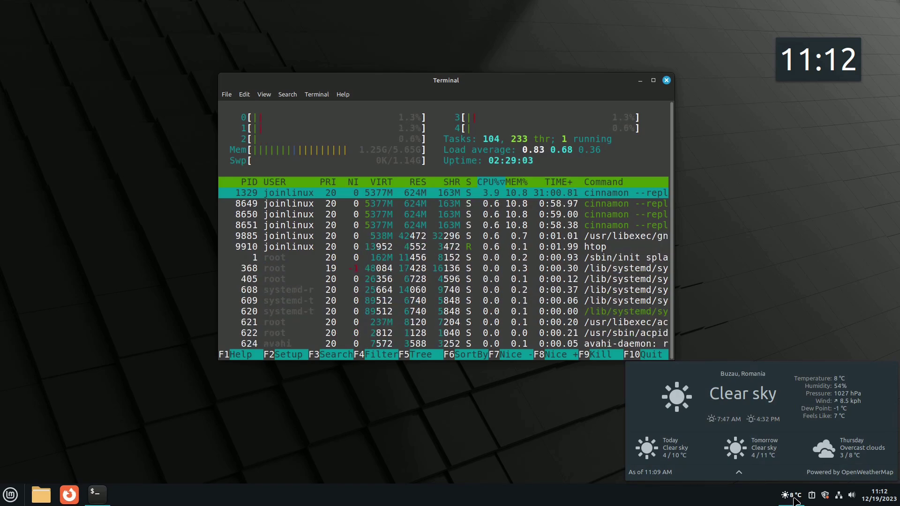
{"action": "left_click", "coordinate": [795, 500]}
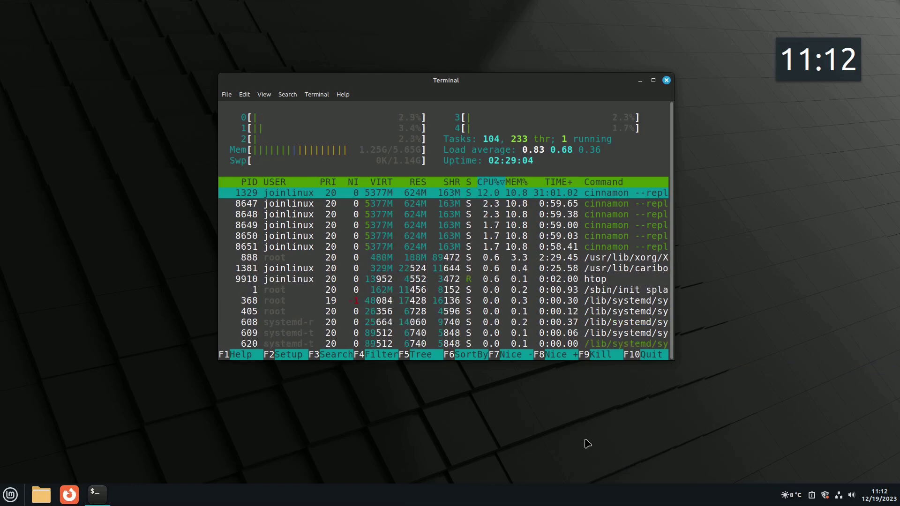
{"action": "left_click", "coordinate": [7, 496]}
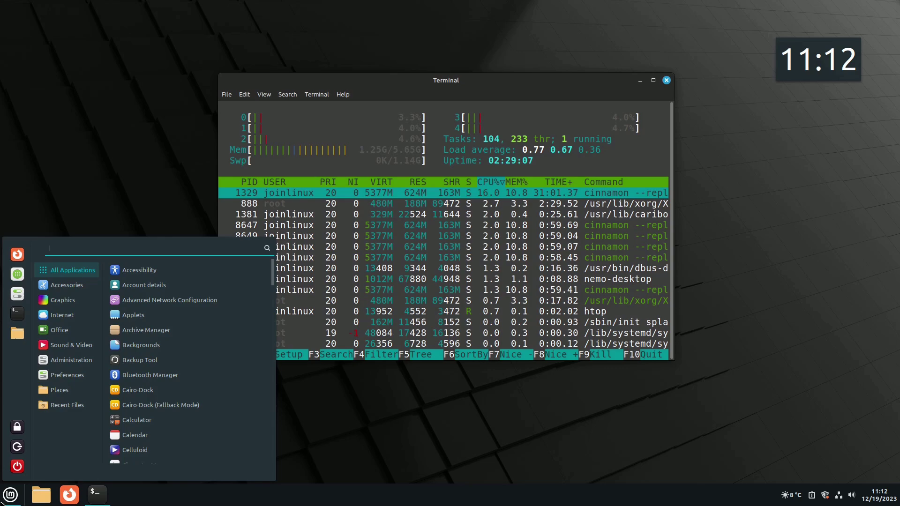
Search 'sett' to launch System Settings, then search 'gen' to reach the General page
{"action": "key", "text": "Escape"}
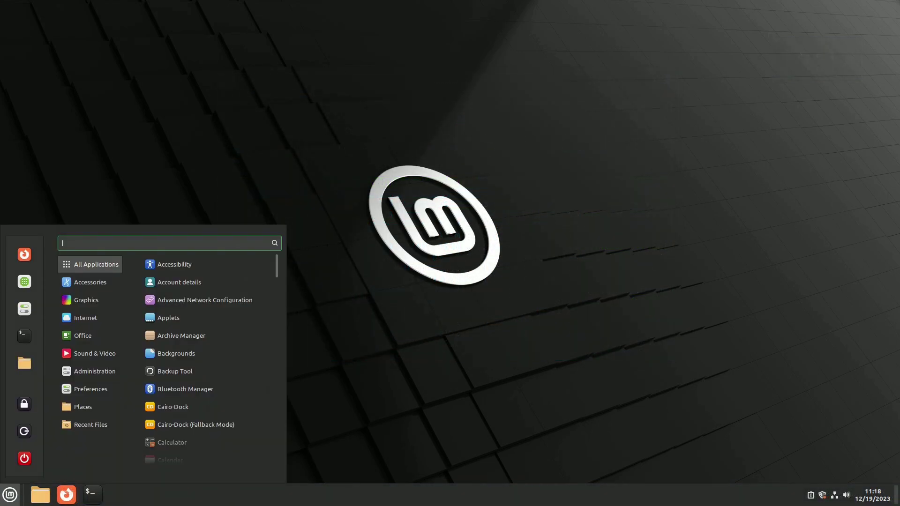
{"action": "type", "text": "sett"}
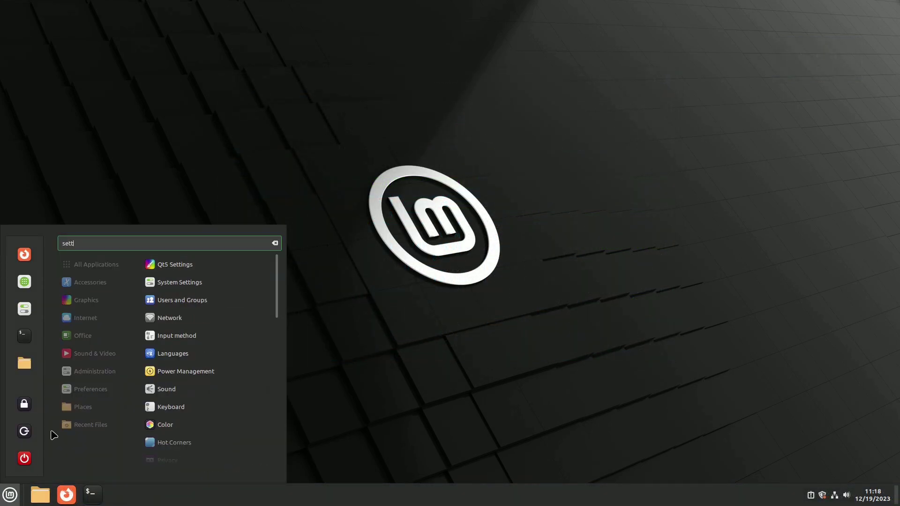
{"action": "left_click", "coordinate": [189, 284]}
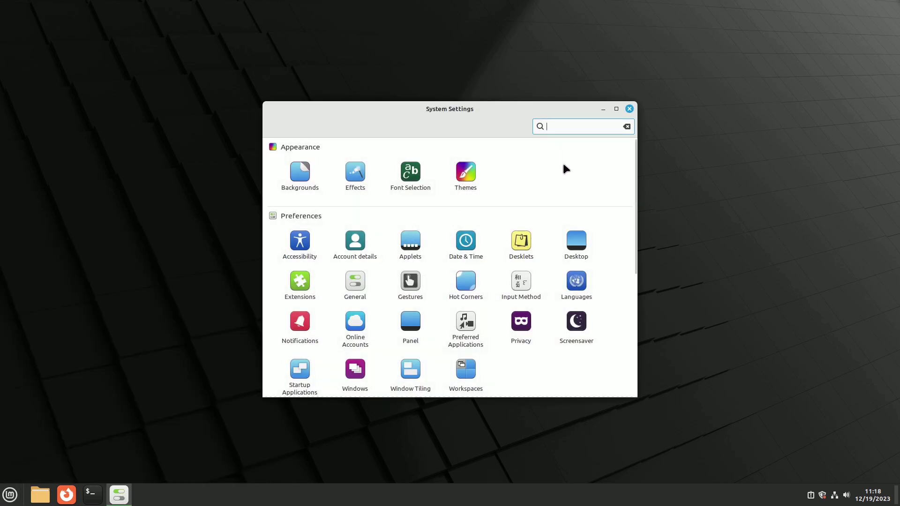
{"action": "type", "text": "gen"}
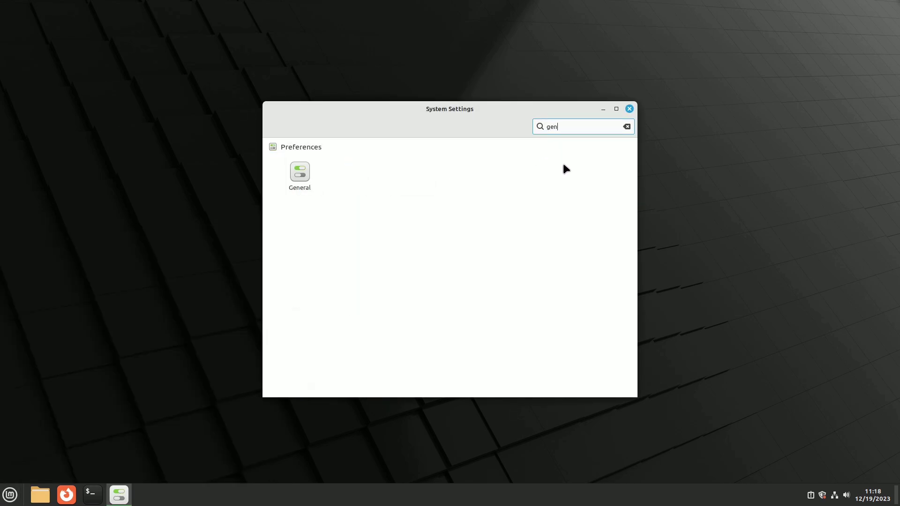
{"action": "left_click", "coordinate": [304, 173]}
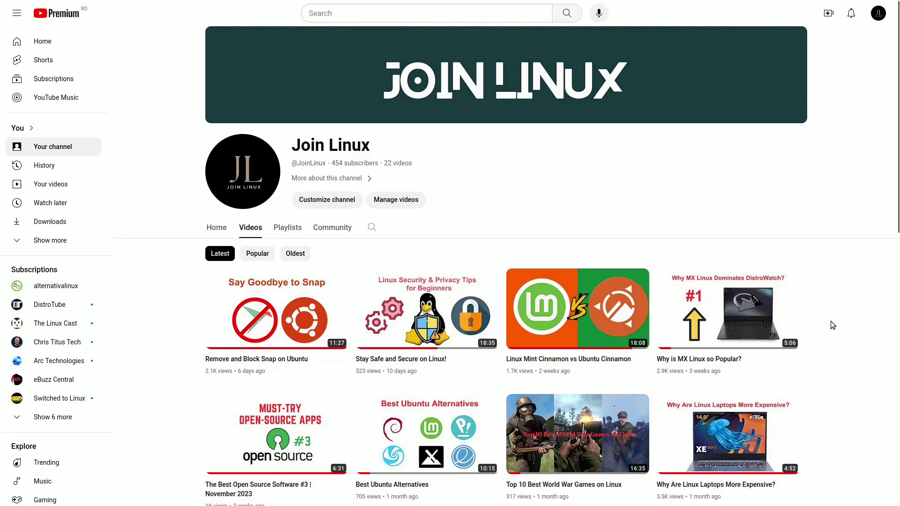
{"action": "scroll", "coordinate": [831, 323], "scroll_direction": "down", "scroll_amount": 5}
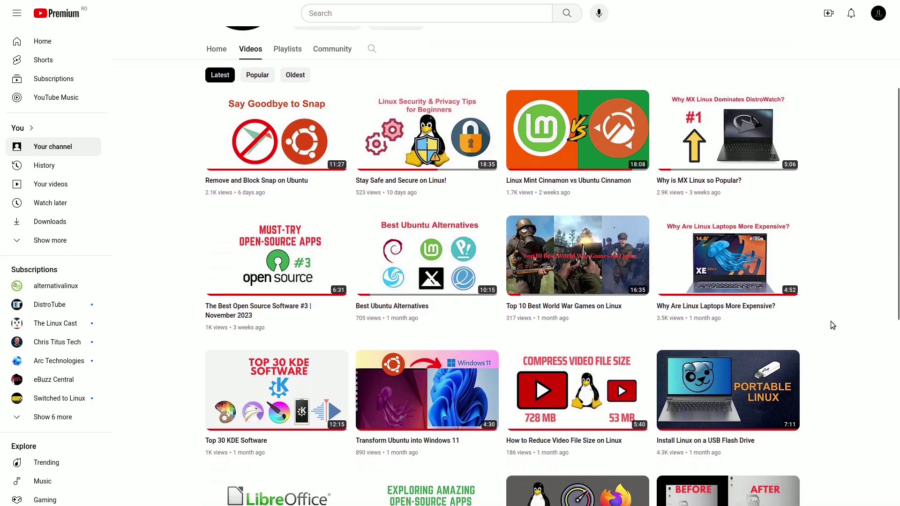
{"action": "scroll", "coordinate": [831, 323], "scroll_direction": "down", "scroll_amount": 4}
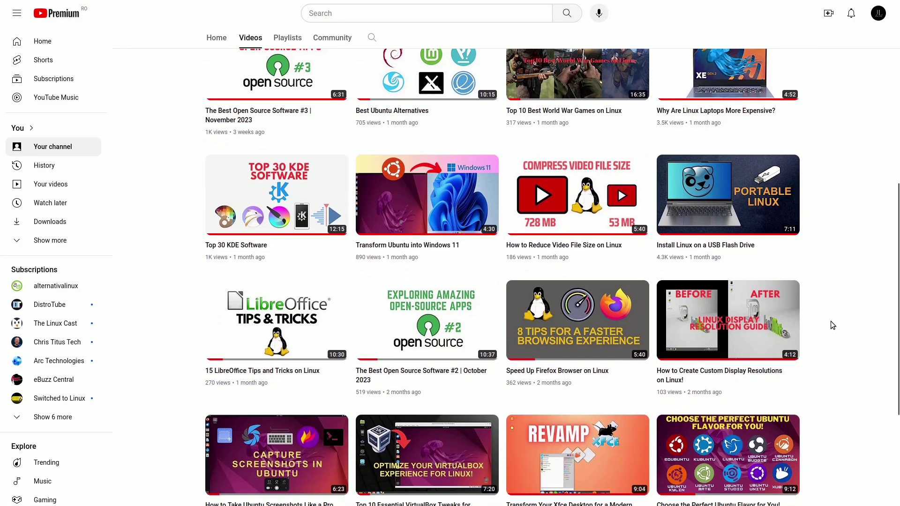
{"action": "scroll", "coordinate": [831, 325], "scroll_direction": "down", "scroll_amount": 3}
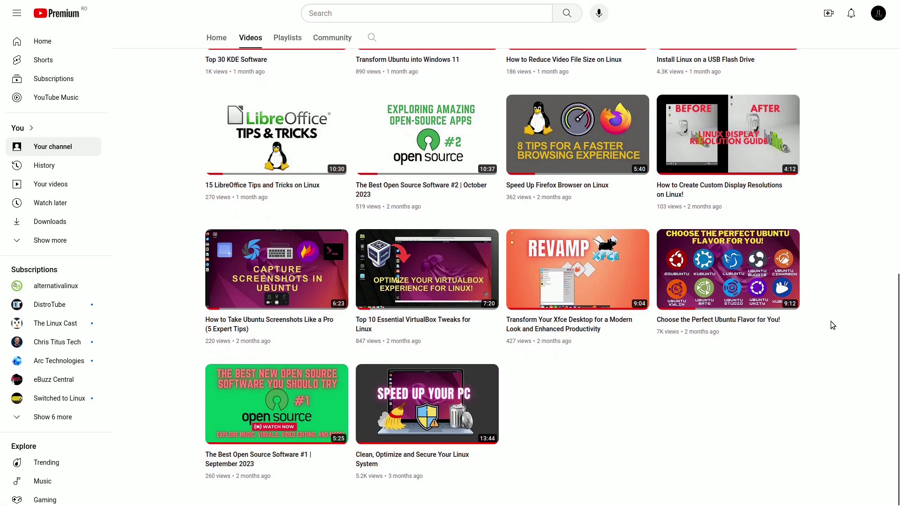
{"action": "scroll", "coordinate": [831, 324], "scroll_direction": "up", "scroll_amount": 2}
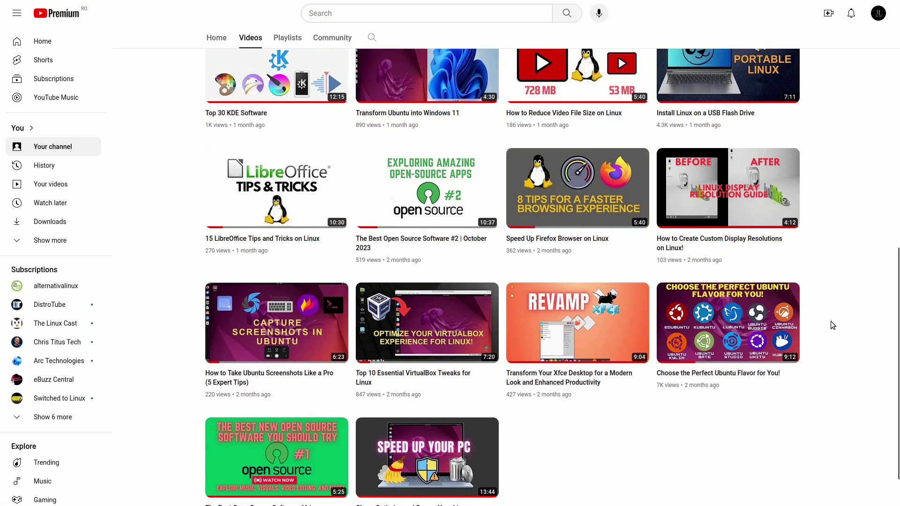
{"action": "scroll", "coordinate": [831, 324], "scroll_direction": "up", "scroll_amount": 3}
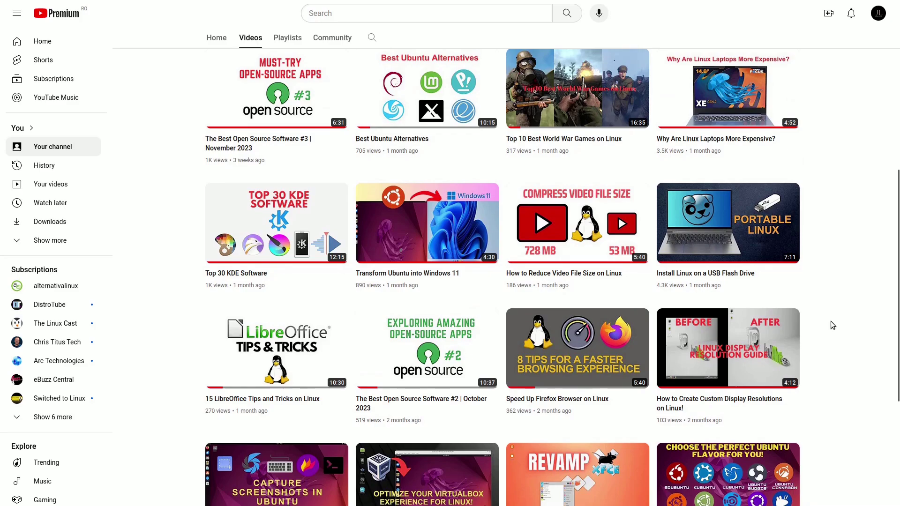
{"action": "scroll", "coordinate": [831, 321], "scroll_direction": "up", "scroll_amount": 5}
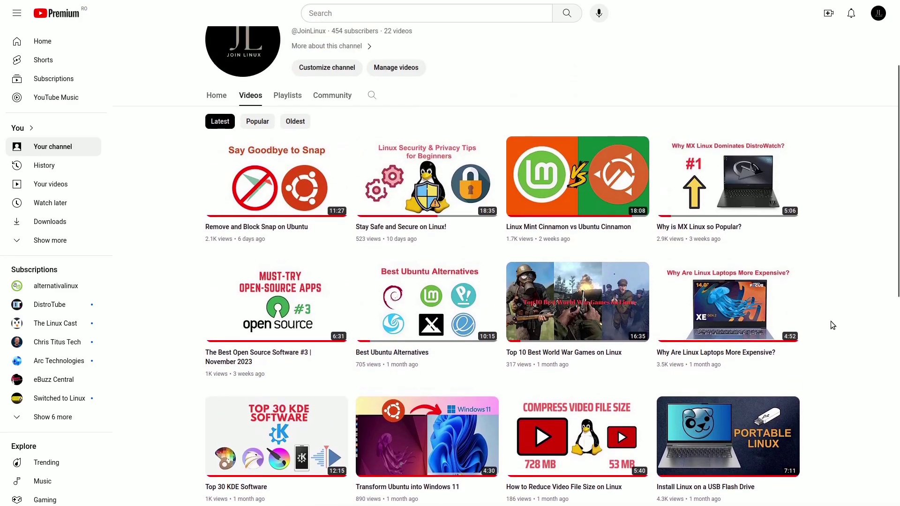
{"action": "scroll", "coordinate": [831, 325], "scroll_direction": "up", "scroll_amount": 2}
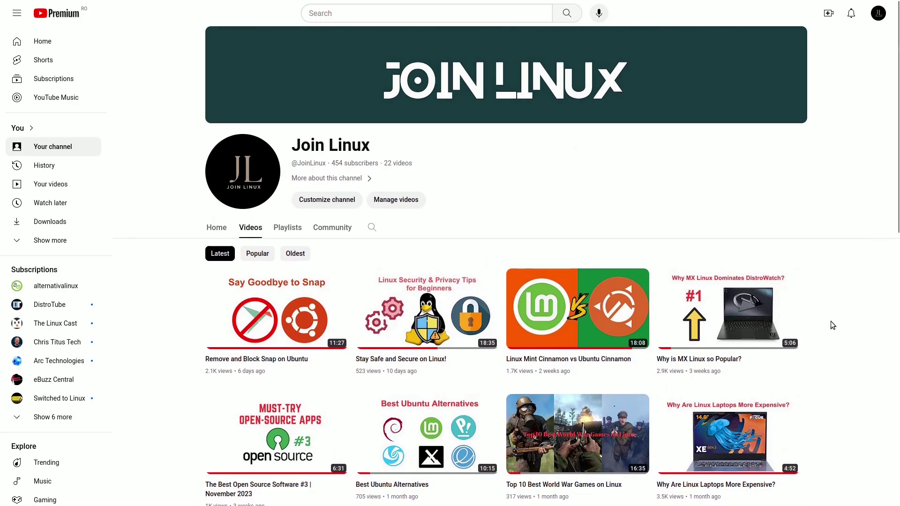